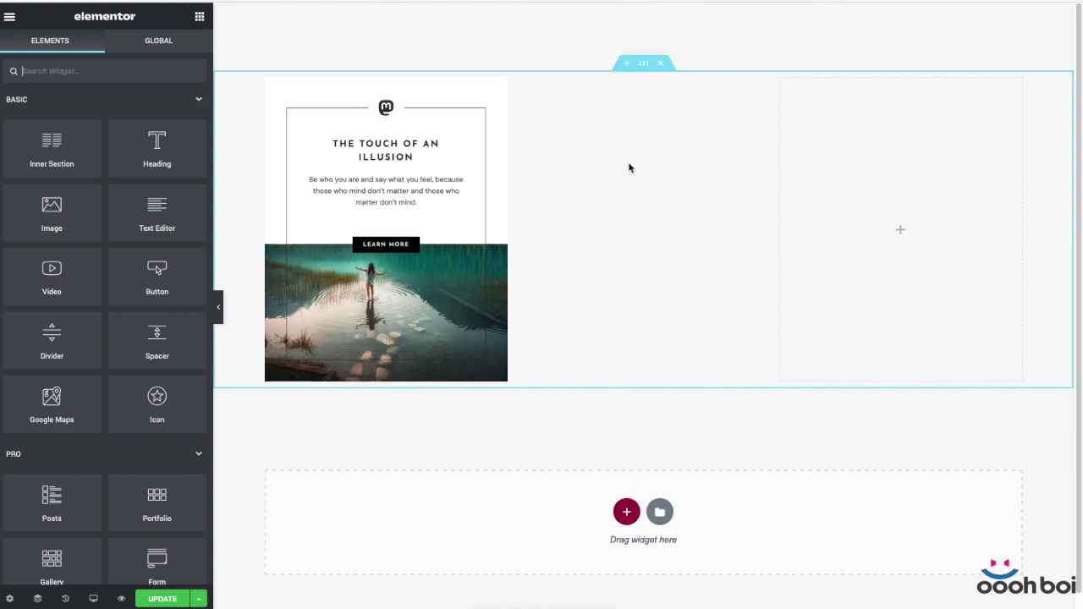
Step: Select the image card and narrow the window to show the cards reflowing
{"action": "left_click", "coordinate": [494, 137]}
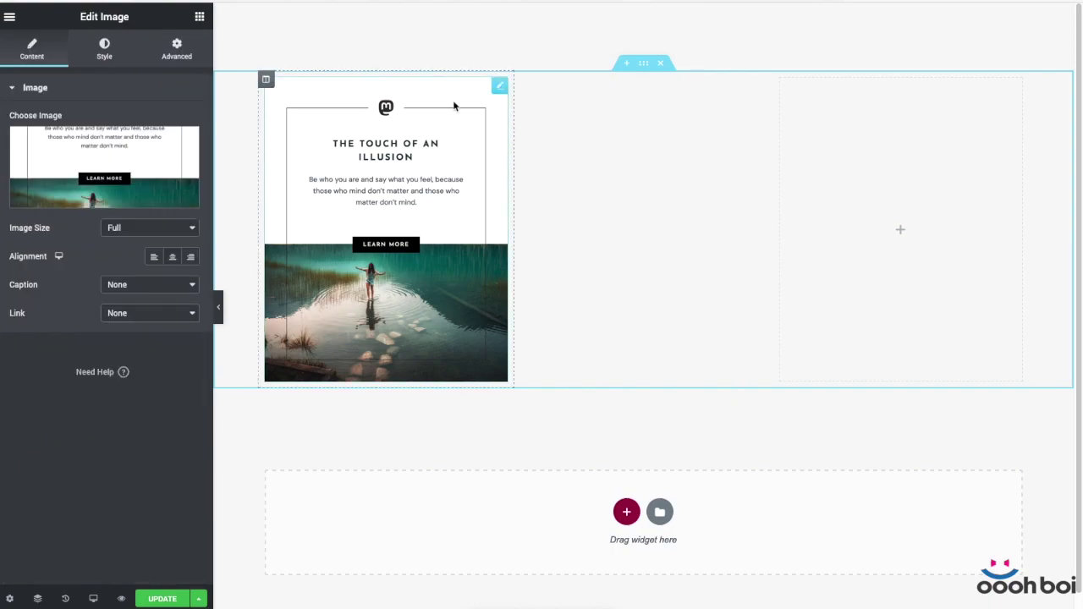
{"action": "left_click", "coordinate": [868, 189]}
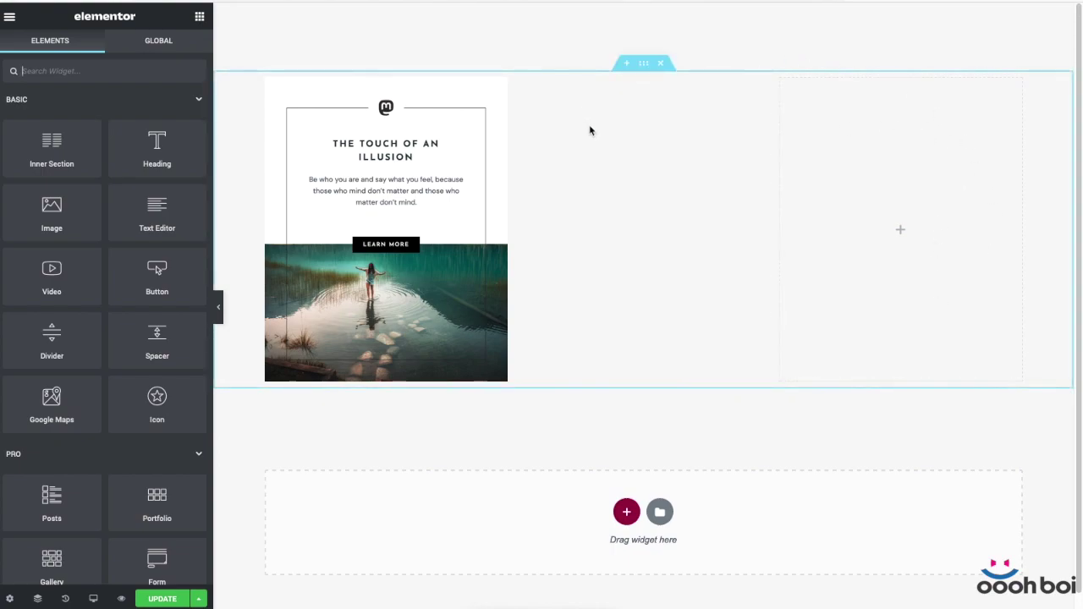
{"action": "left_click", "coordinate": [483, 156]}
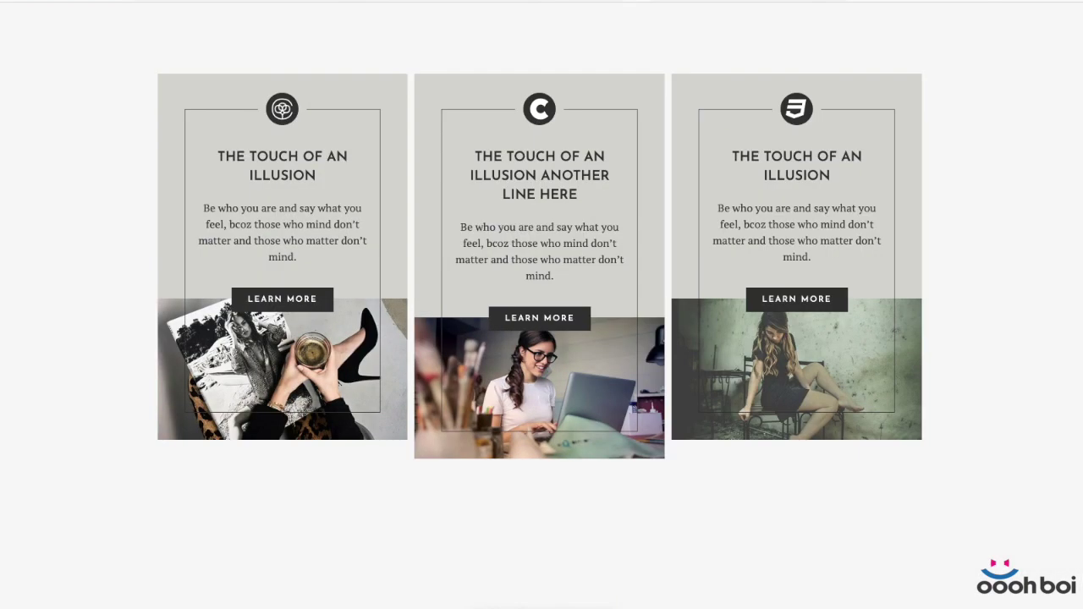
{"action": "left_click_drag", "start_coordinate": [1075, 5], "coordinate": [546, 7]}
{"action": "scroll", "coordinate": [410, 301], "scroll_direction": "down", "scroll_amount": 5}
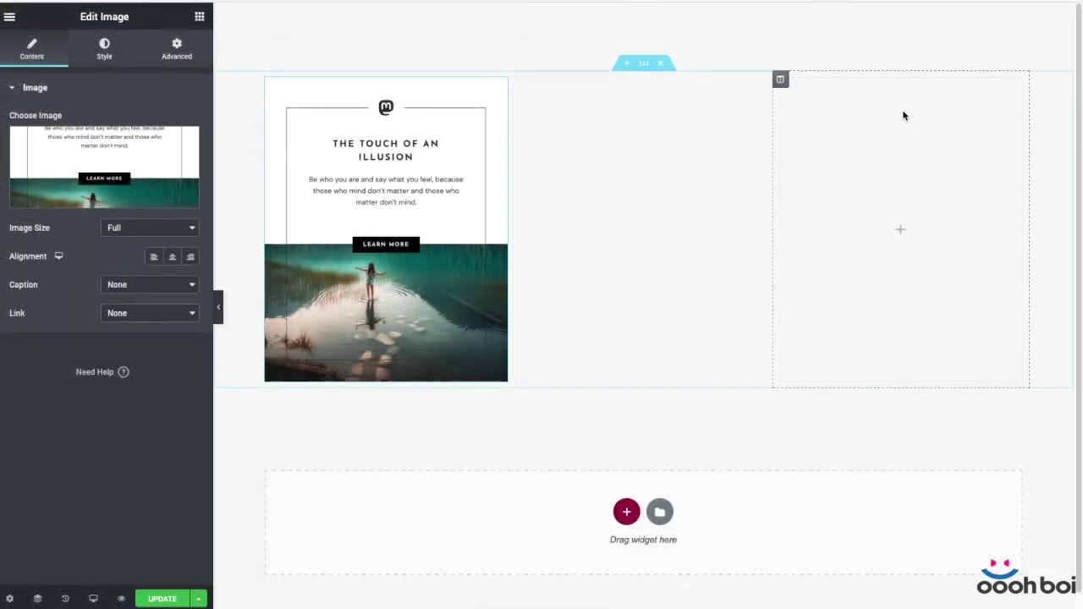
Step: Give the empty right column a Classic background in its Style settings
{"action": "left_click", "coordinate": [855, 102]}
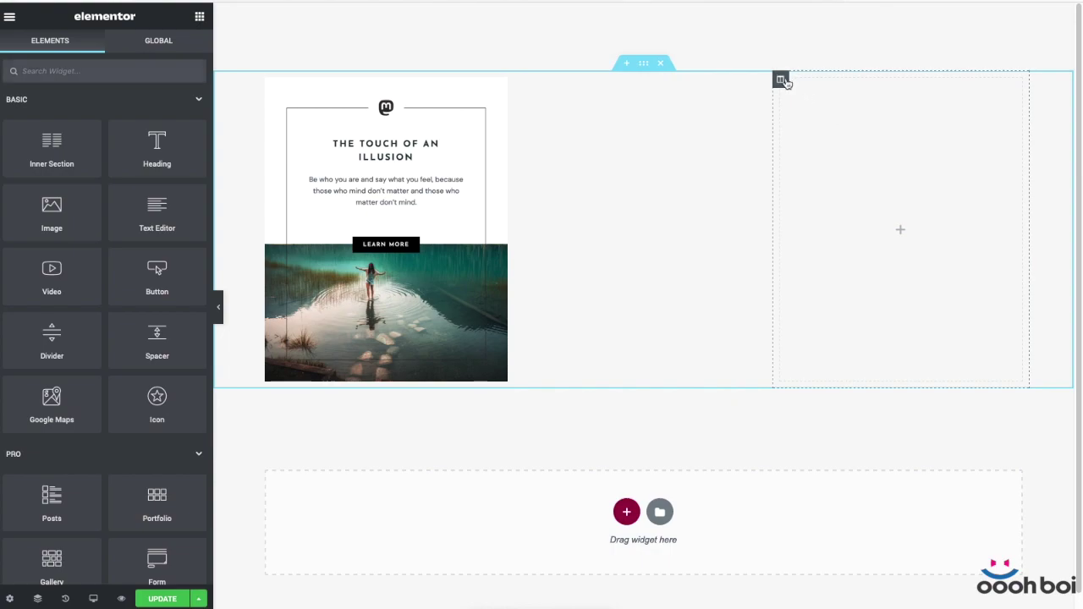
{"action": "left_click", "coordinate": [782, 80]}
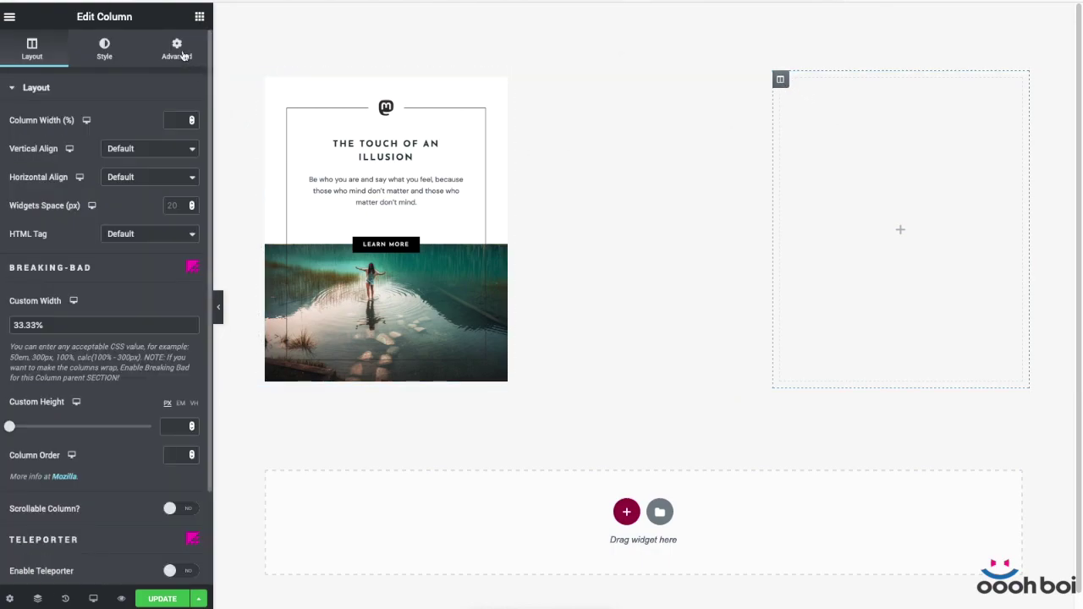
{"action": "left_click", "coordinate": [105, 51]}
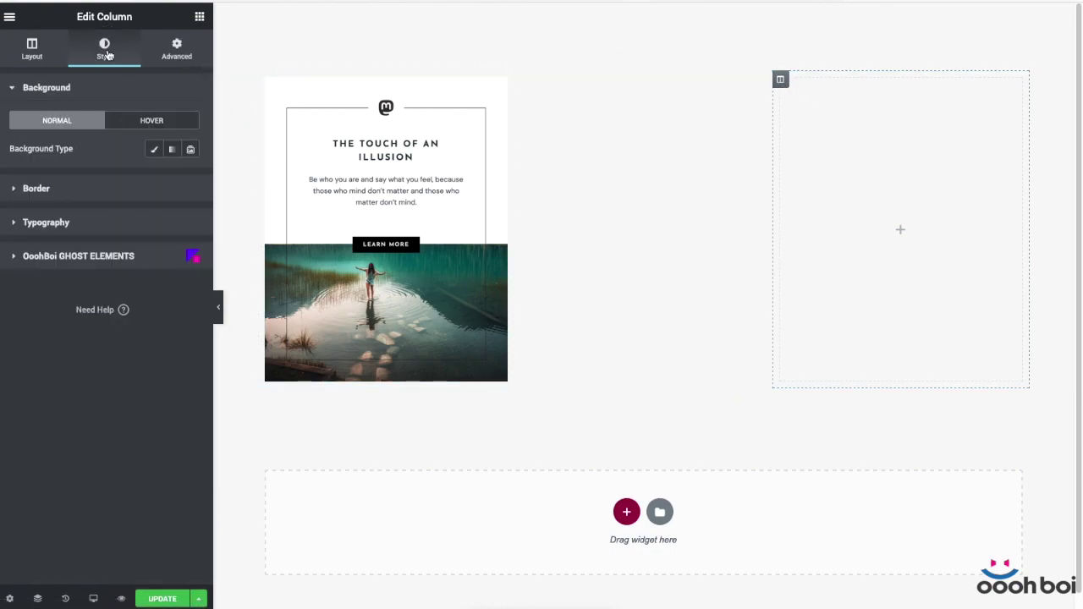
{"action": "left_click", "coordinate": [153, 150]}
{"action": "left_click", "coordinate": [66, 402]}
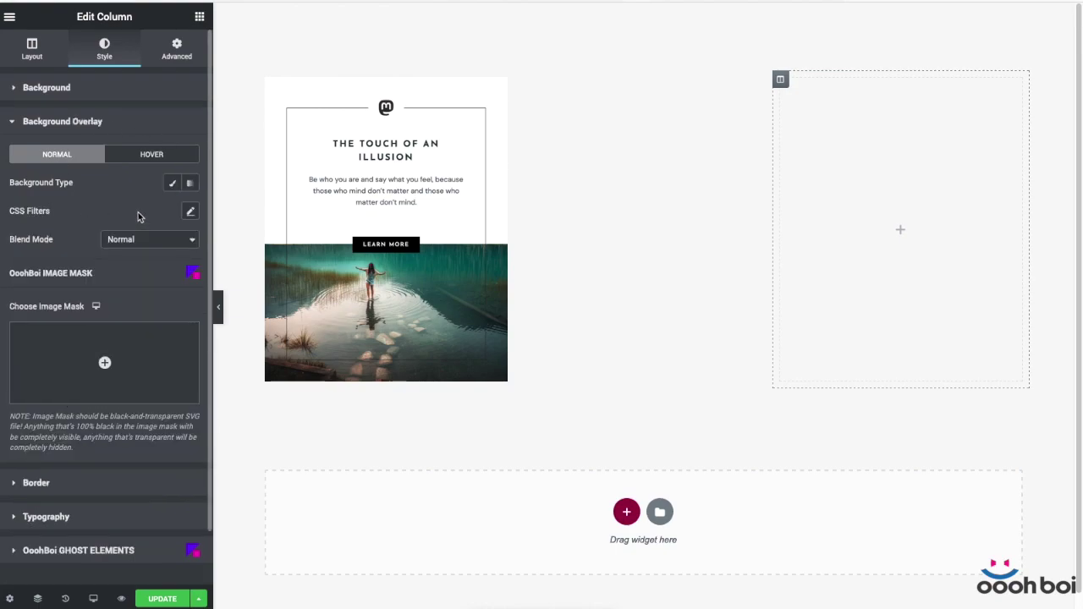
{"action": "left_click", "coordinate": [111, 90]}
{"action": "left_click", "coordinate": [153, 149]}
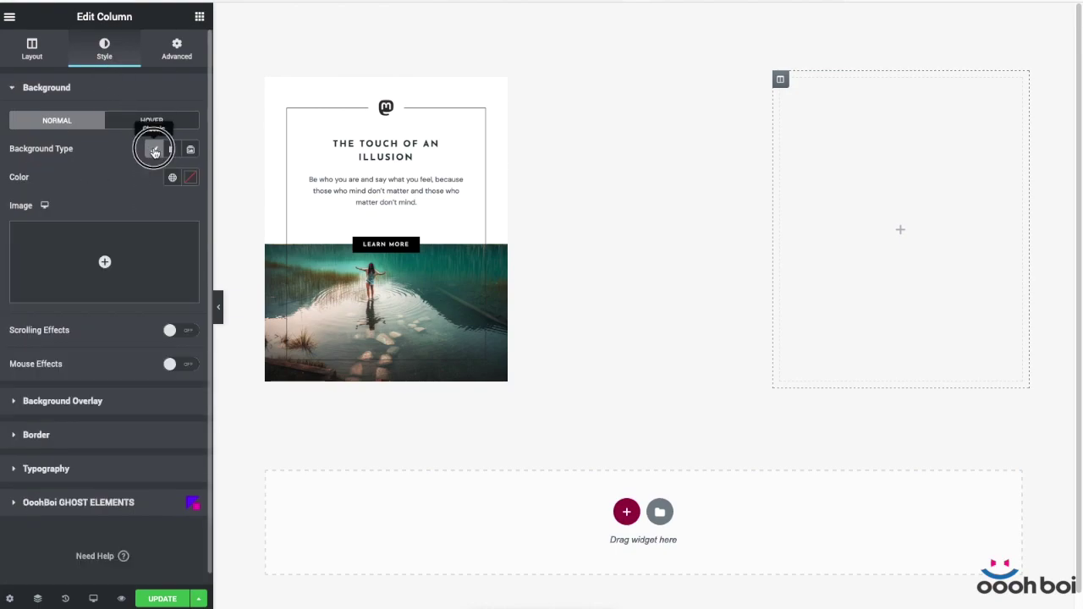
{"action": "left_click", "coordinate": [154, 150]}
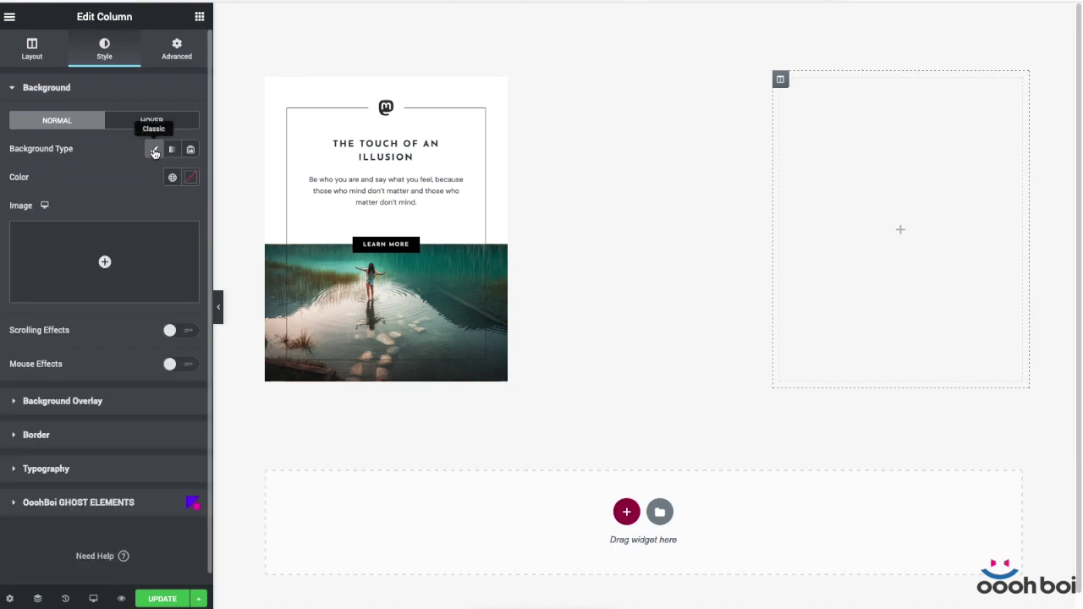
Step: Set the column's background overlay to Classic, opacity 1, Dull grey global colour
{"action": "left_click", "coordinate": [81, 401]}
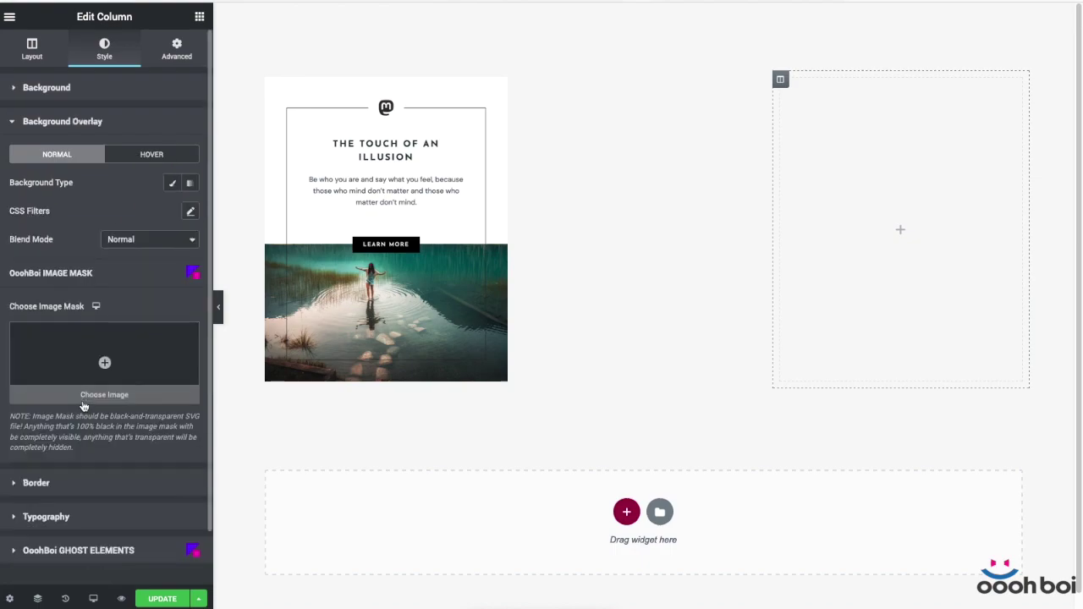
{"action": "left_click", "coordinate": [172, 183]}
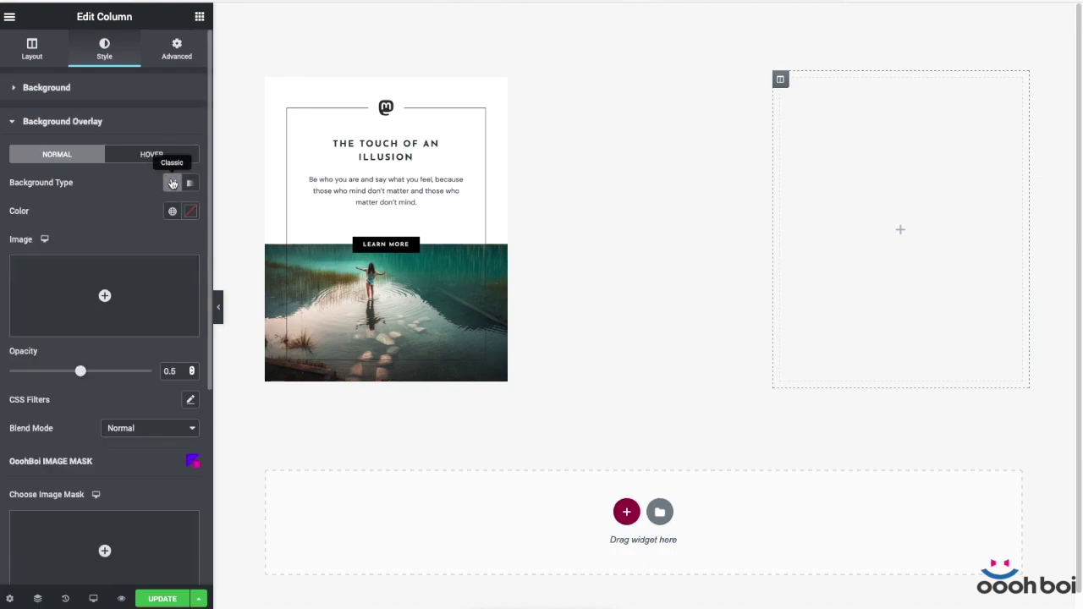
{"action": "left_click_drag", "start_coordinate": [81, 372], "coordinate": [152, 371]}
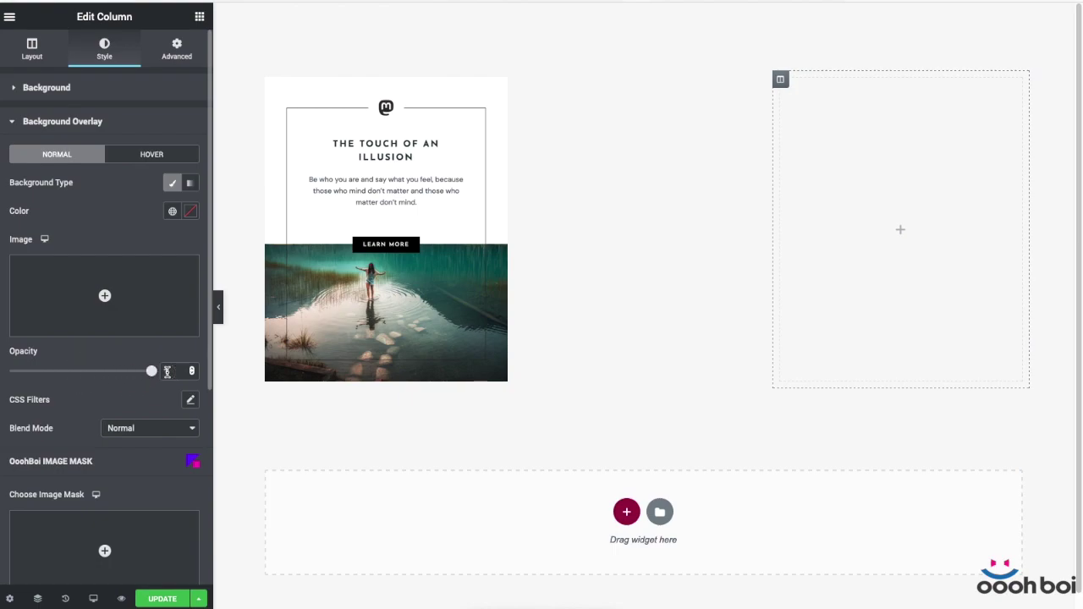
{"action": "left_click", "coordinate": [173, 212]}
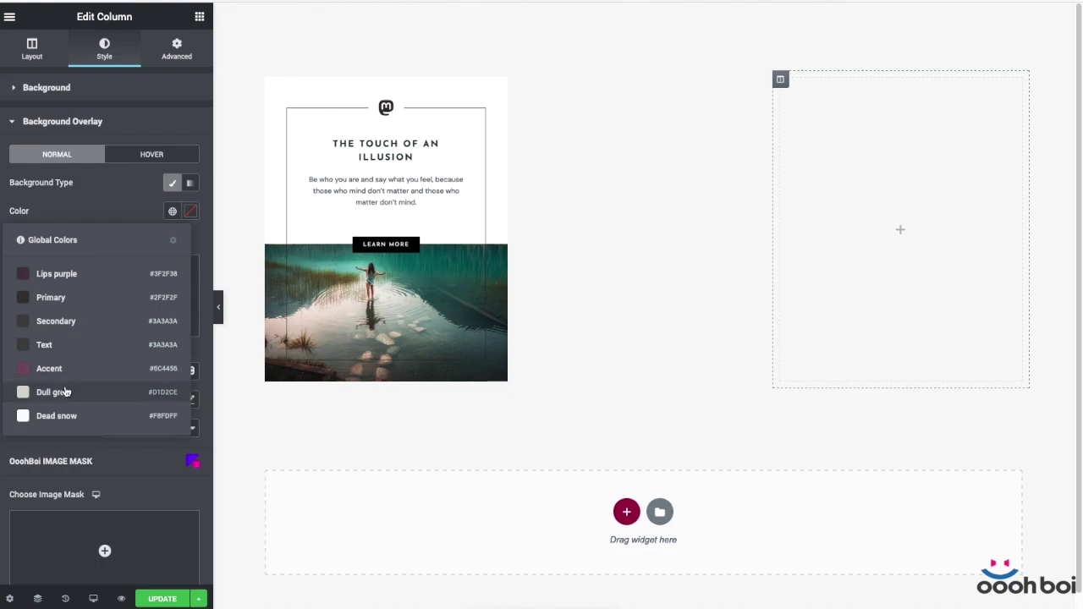
{"action": "left_click", "coordinate": [66, 391]}
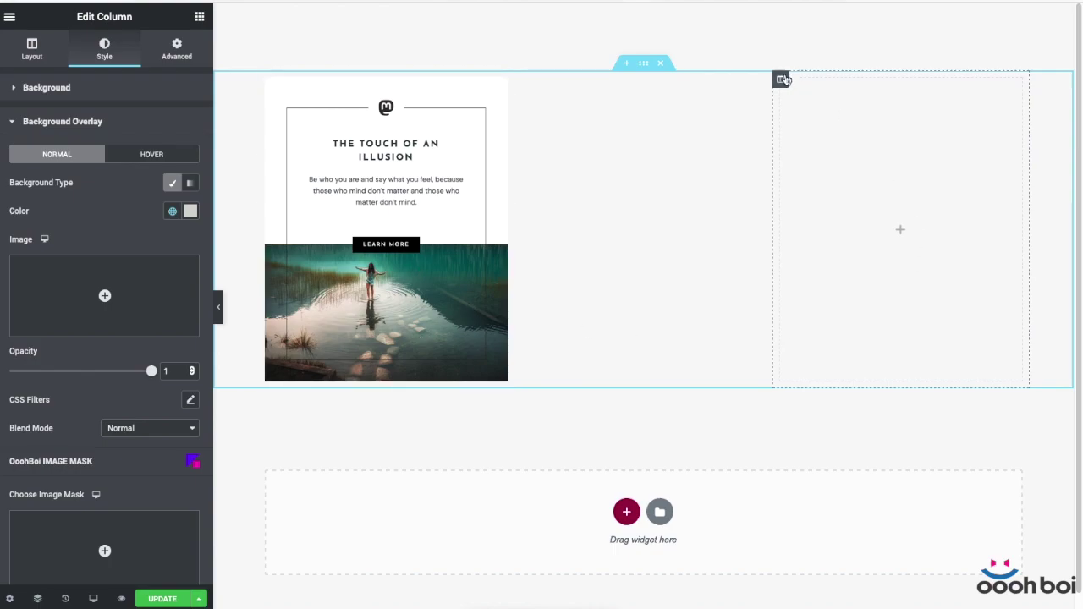
Step: Drop an inner section into the grey column with No Gap and widget spacing 0
{"action": "left_click", "coordinate": [199, 16]}
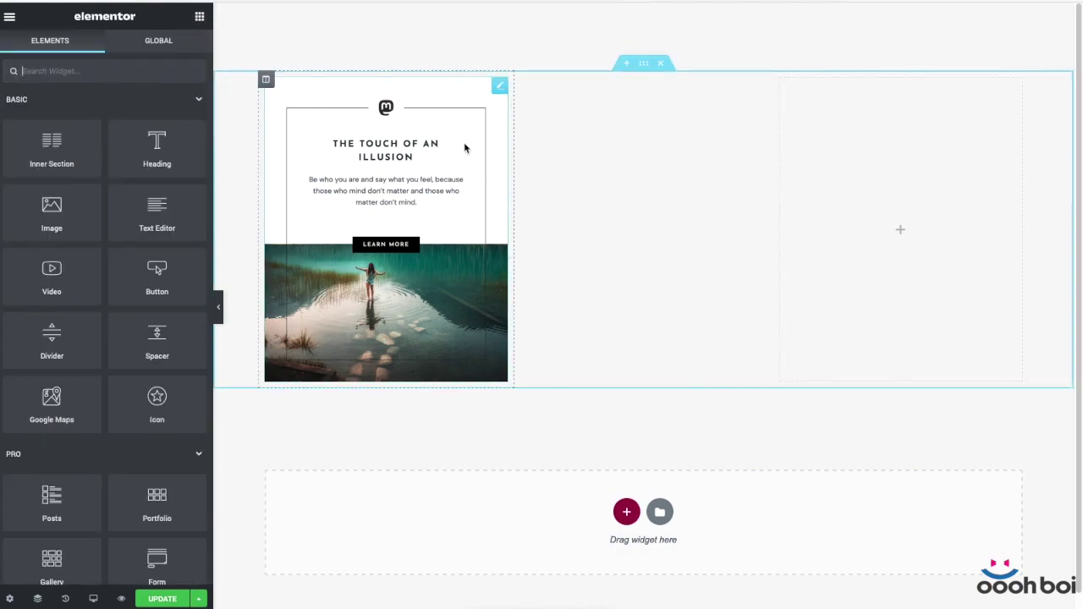
{"action": "left_click_drag", "start_coordinate": [51, 144], "coordinate": [943, 232]}
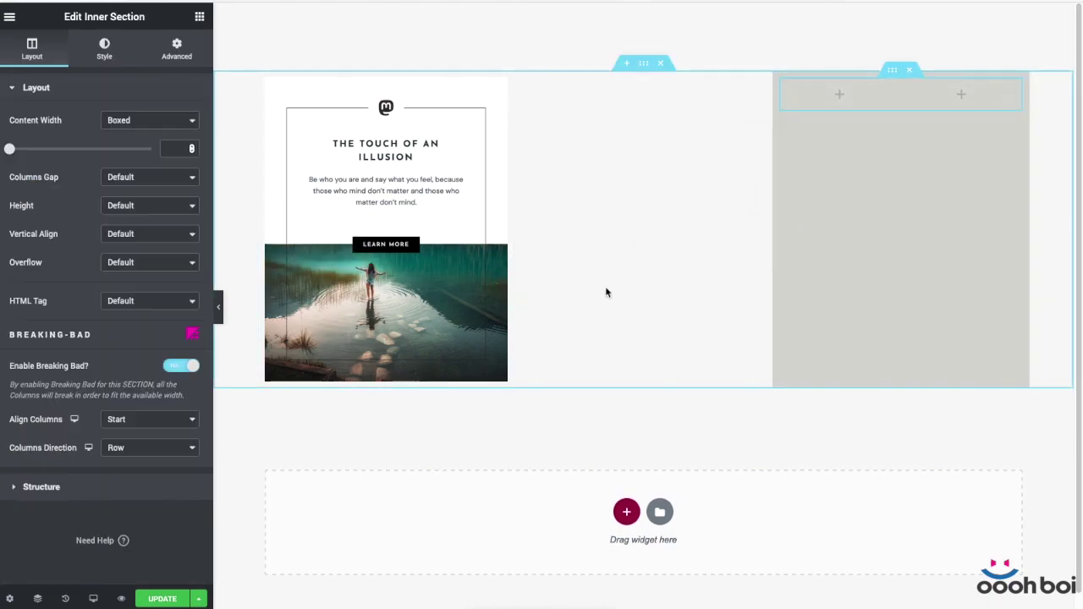
{"action": "left_click", "coordinate": [122, 178]}
{"action": "left_click", "coordinate": [127, 186]}
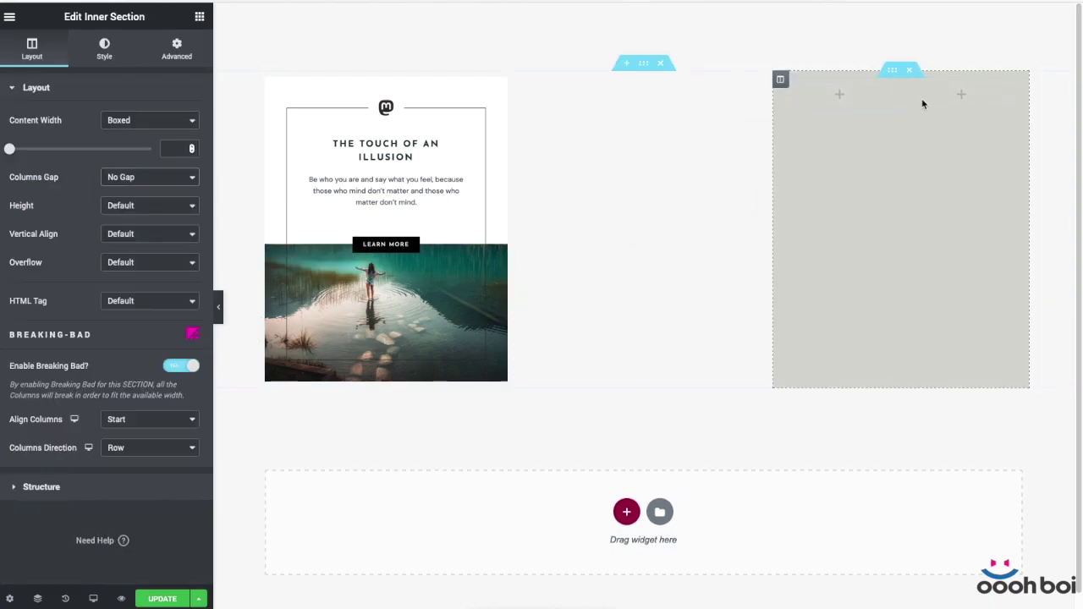
{"action": "left_click", "coordinate": [909, 86]}
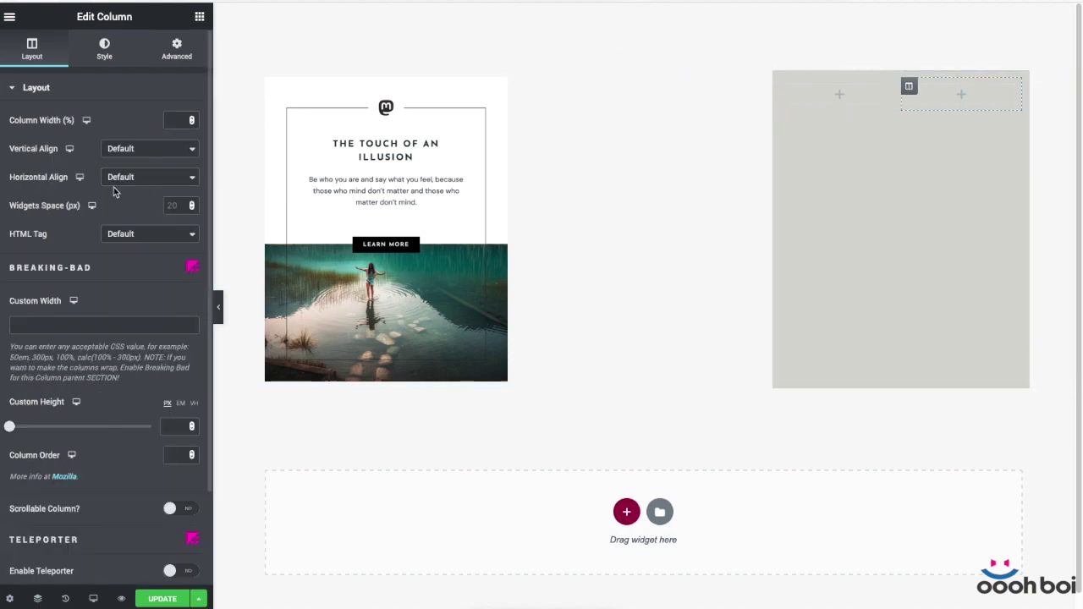
{"action": "left_click", "coordinate": [169, 205]}
{"action": "type", "text": "0"}
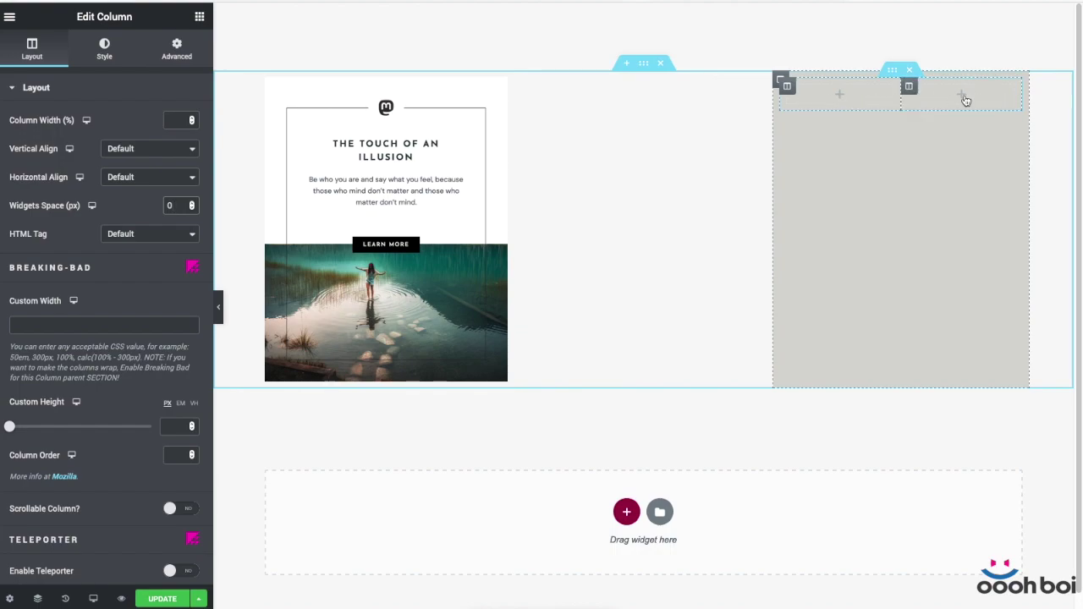
Step: Set the left inner column's Breaking Bad custom width to 100% so the columns stack
{"action": "left_click", "coordinate": [787, 85]}
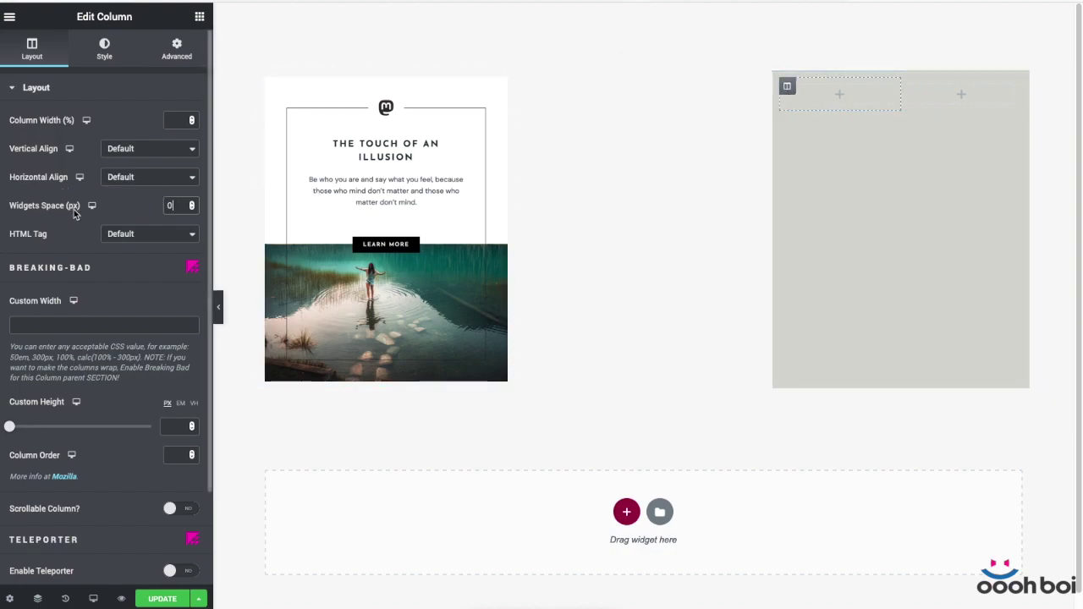
{"action": "left_click_drag", "start_coordinate": [91, 267], "coordinate": [7, 267]}
{"action": "left_click", "coordinate": [64, 322]}
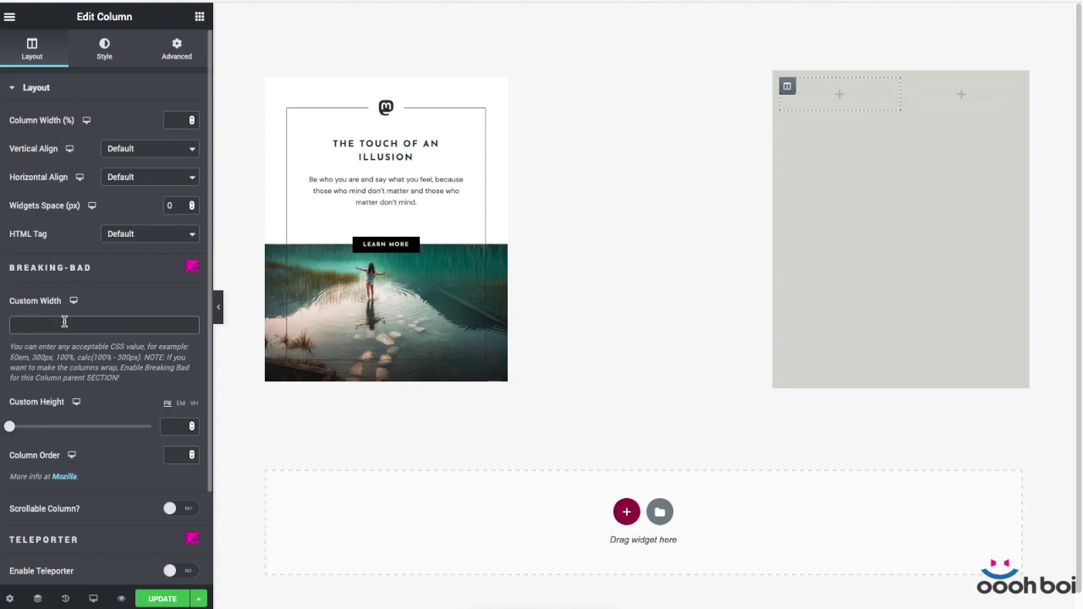
{"action": "type", "text": "100%"}
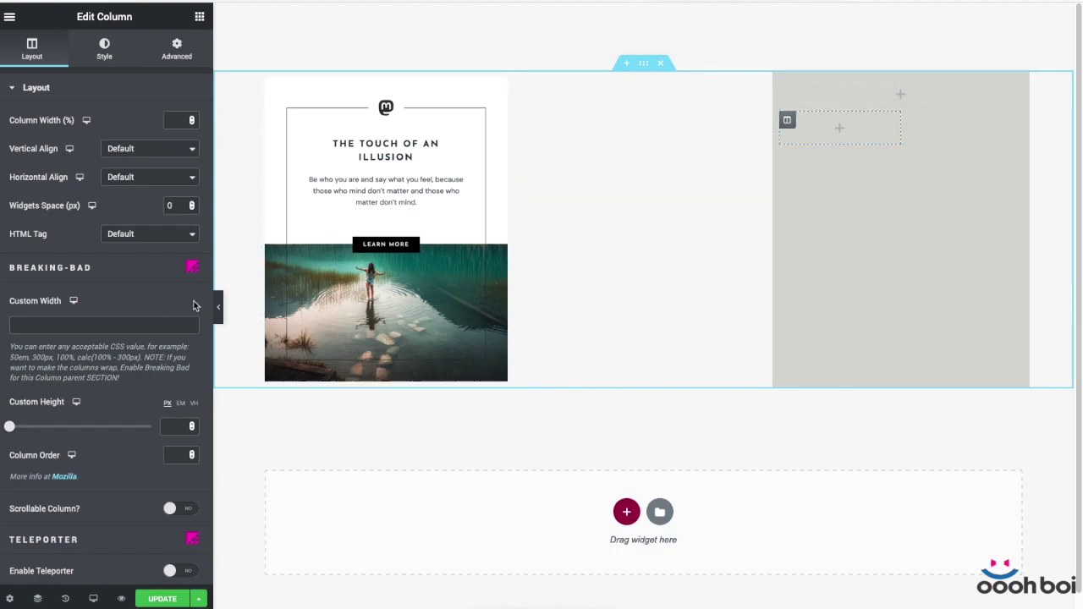
{"action": "triple_click", "coordinate": [122, 327]}
{"action": "key", "text": "BackSpace"}
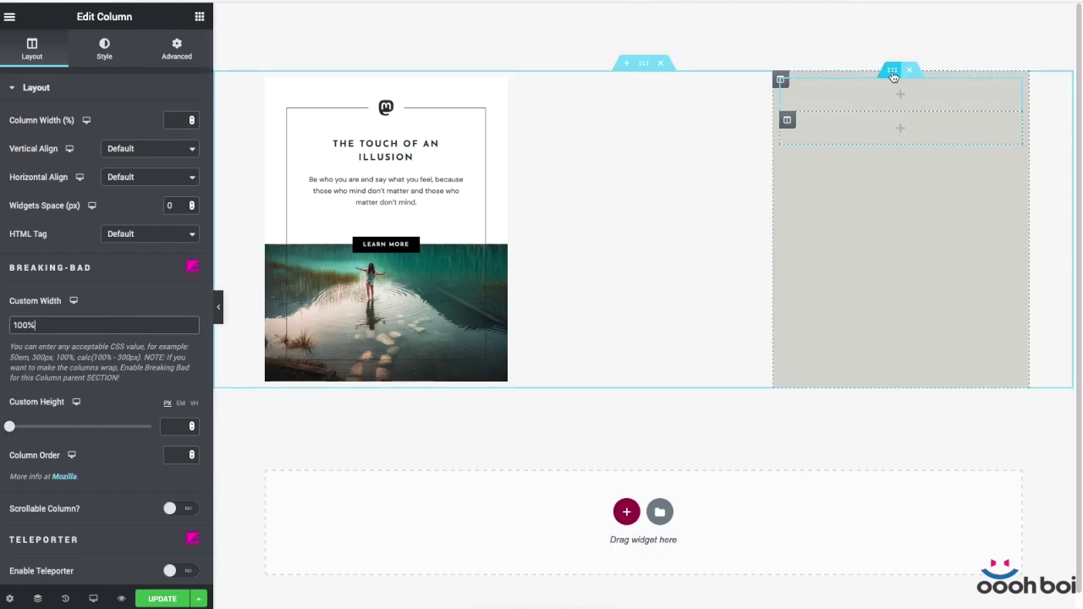
{"action": "left_click", "coordinate": [894, 74]}
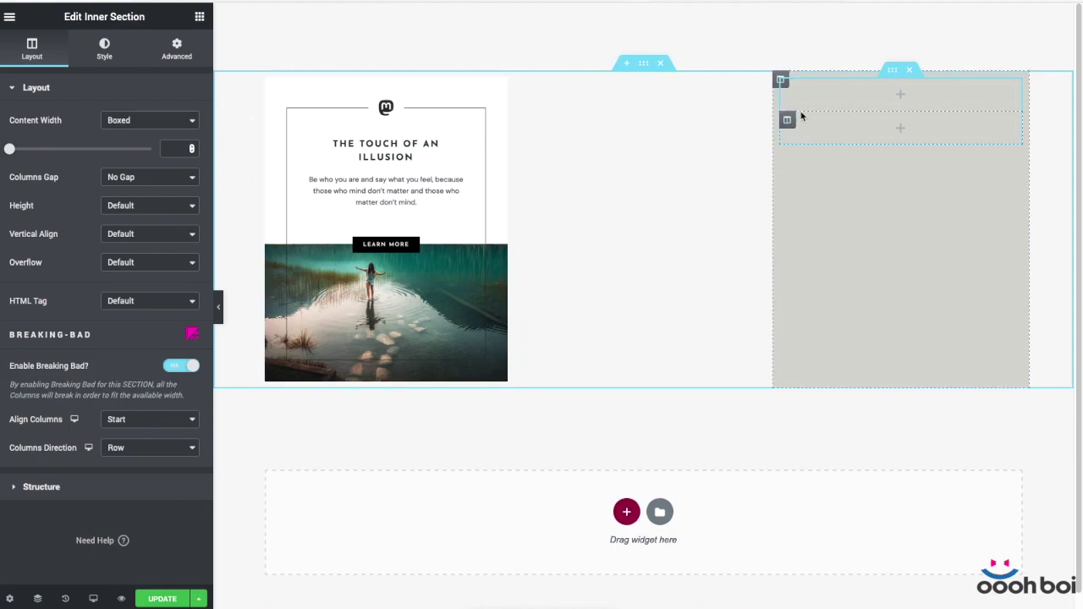
{"action": "left_click", "coordinate": [891, 69]}
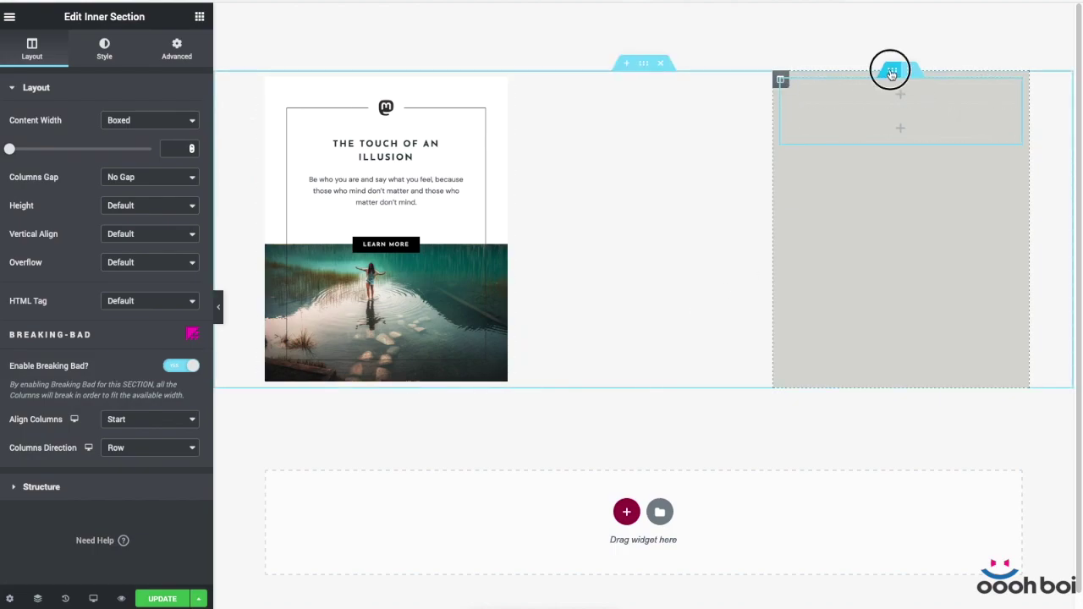
Step: Pad the grey column 40 px on all sides, then unlink and change the top padding to 52
{"action": "left_click", "coordinate": [175, 49]}
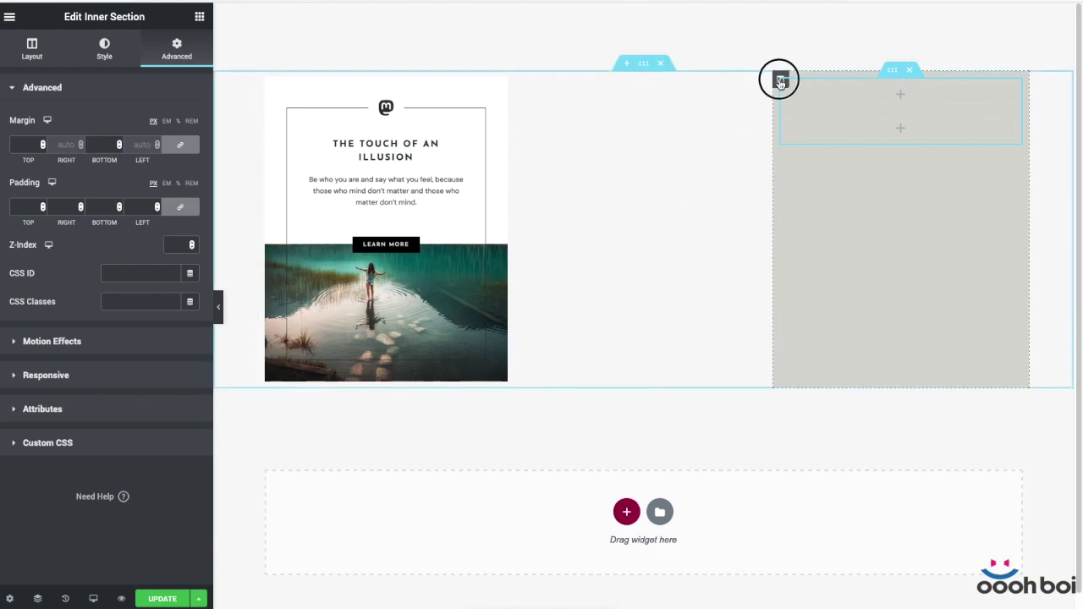
{"action": "left_click", "coordinate": [780, 81]}
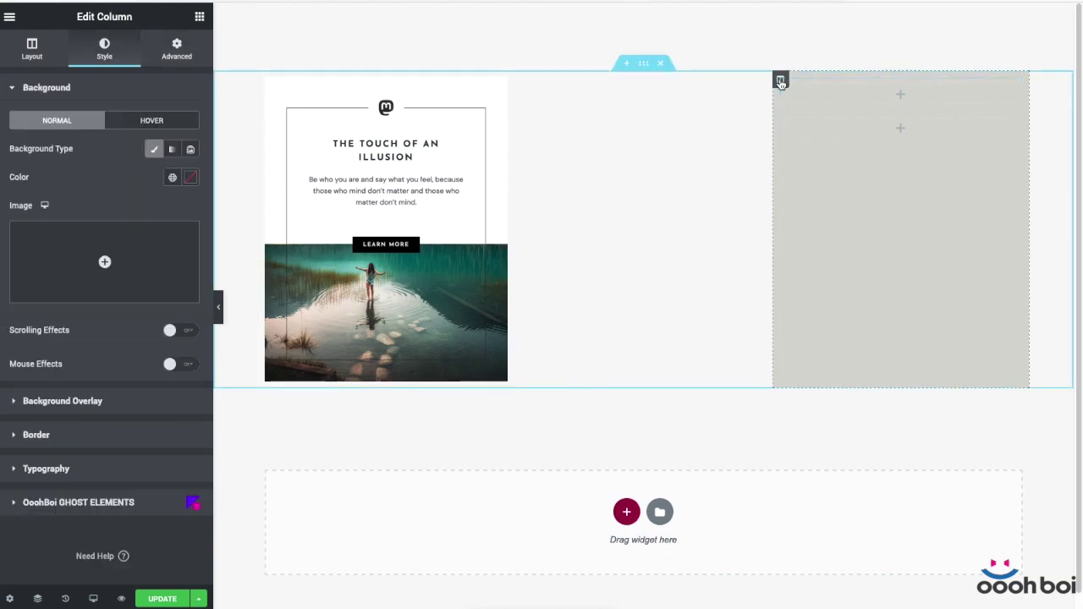
{"action": "left_click", "coordinate": [176, 47]}
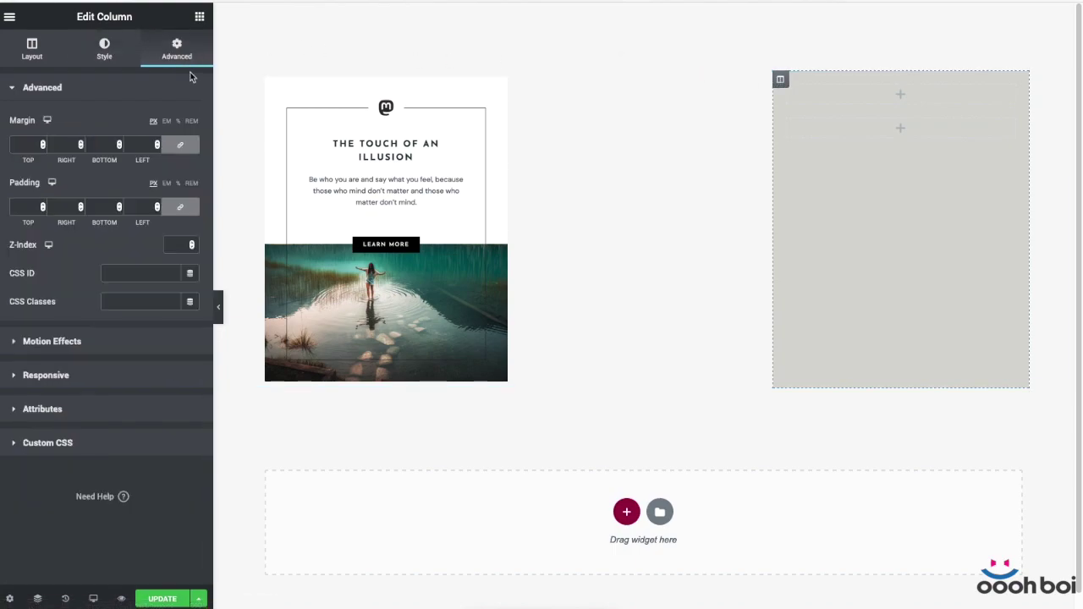
{"action": "left_click", "coordinate": [24, 207]}
{"action": "type", "text": "40"}
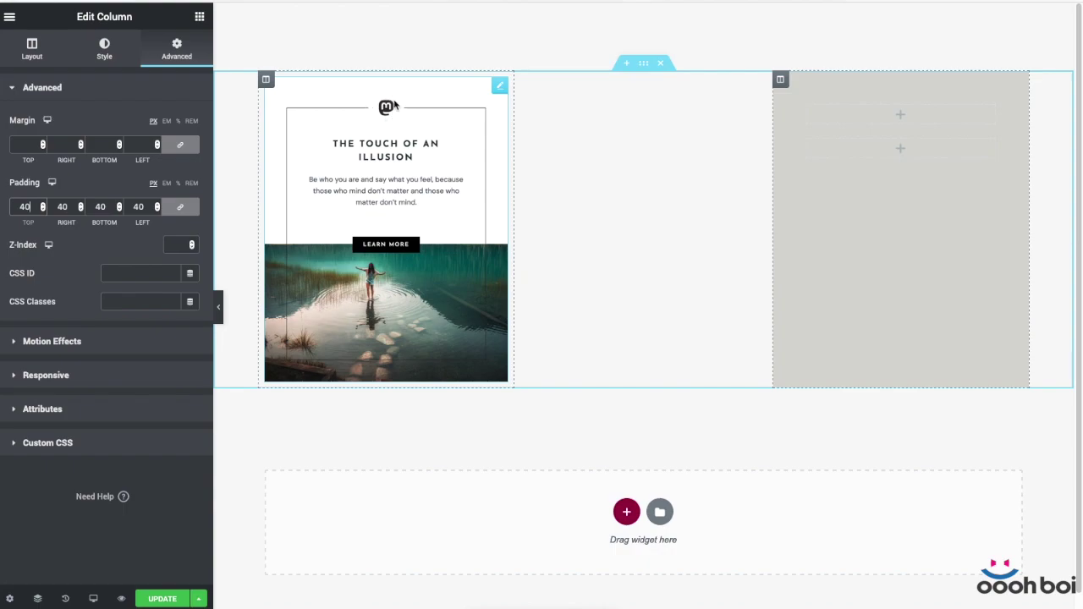
{"action": "left_click", "coordinate": [181, 206]}
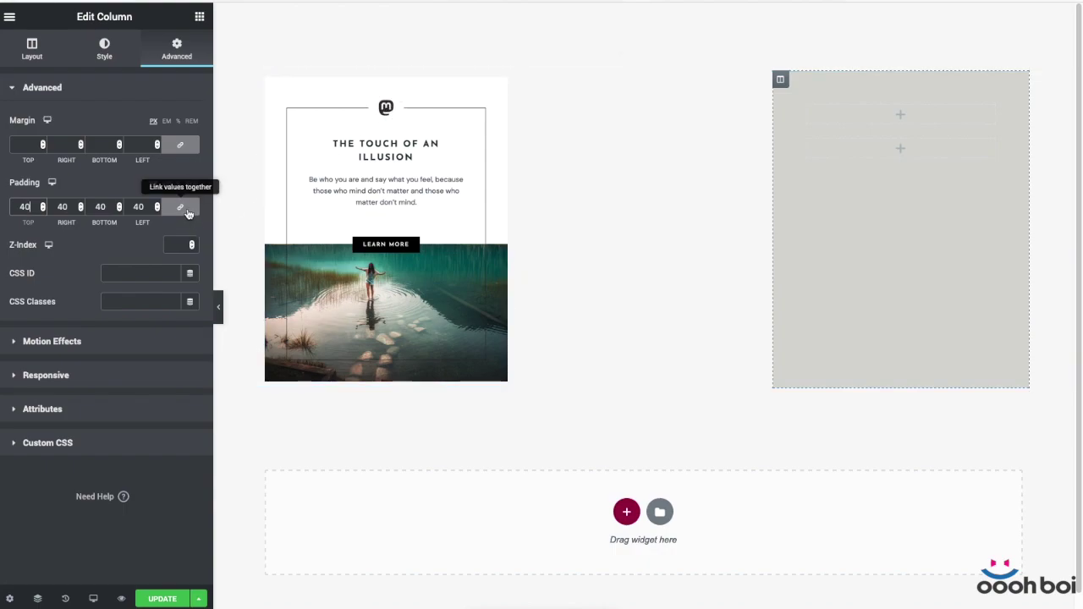
{"action": "double_click", "coordinate": [25, 207]}
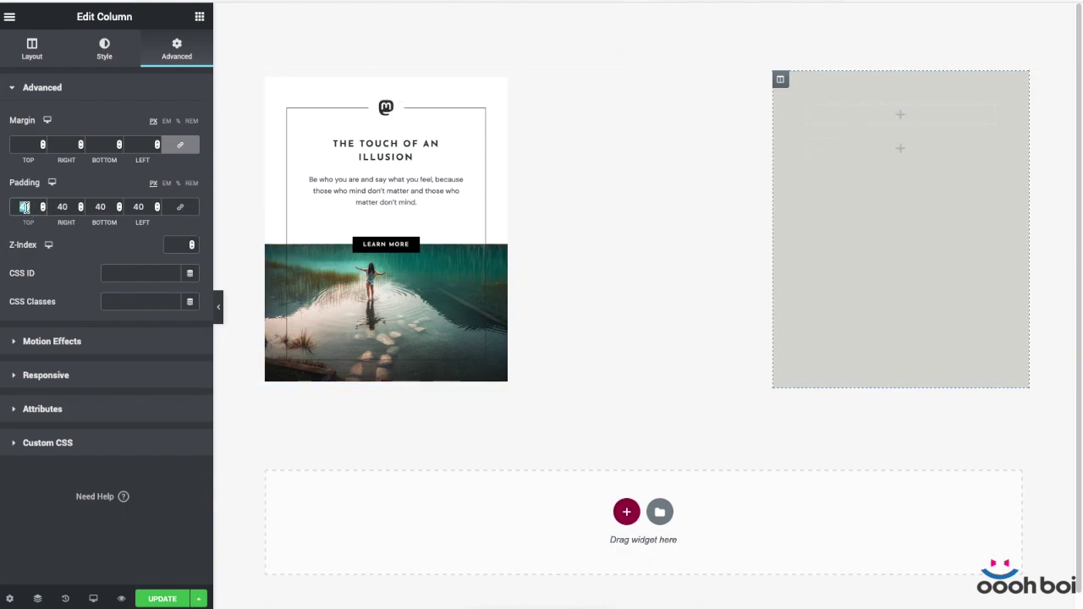
{"action": "type", "text": "52"}
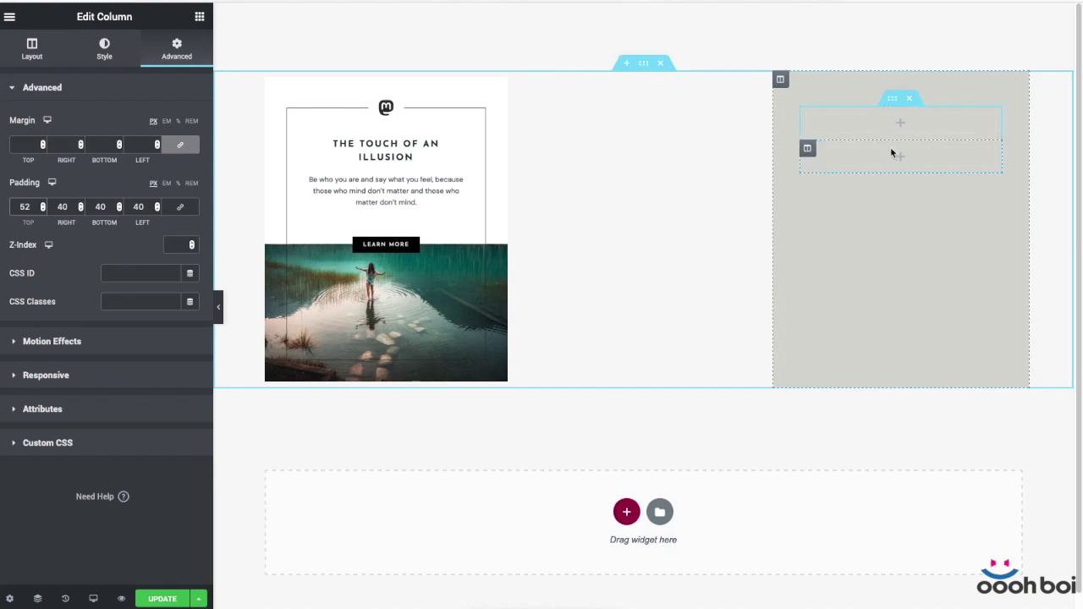
{"action": "left_click", "coordinate": [894, 100]}
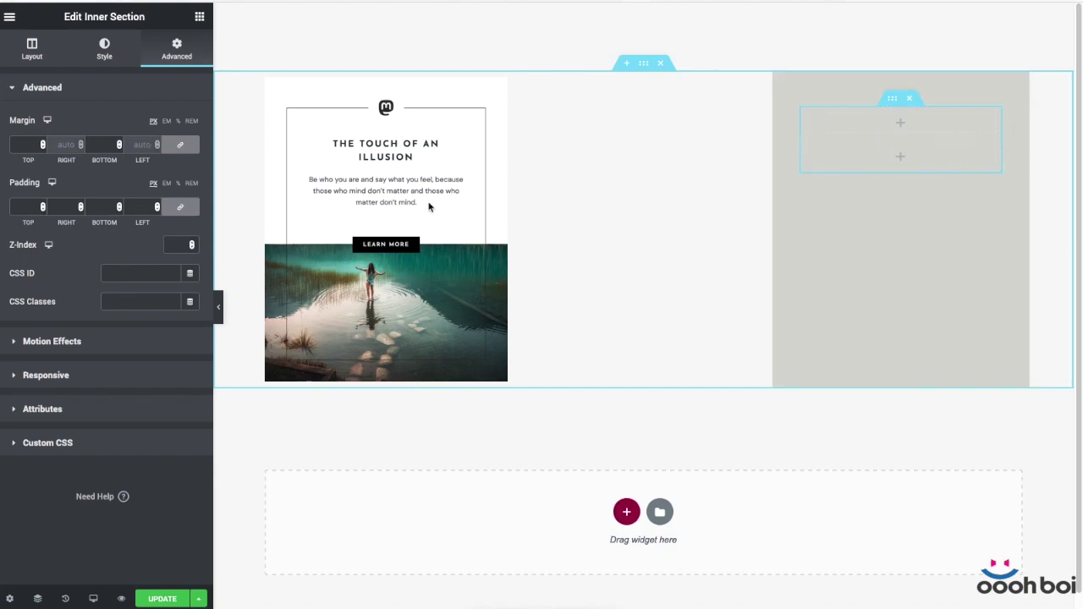
Step: Add a Stacked-view icon to the grey column and search the icon library for an emblem
{"action": "left_click", "coordinate": [198, 17]}
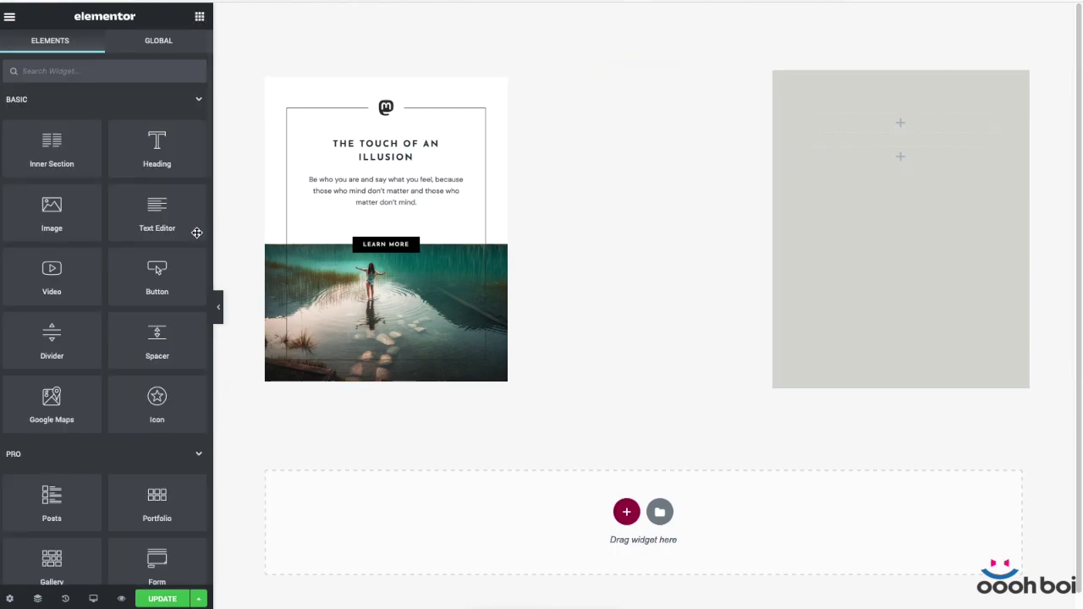
{"action": "left_click_drag", "start_coordinate": [161, 401], "coordinate": [902, 116]}
{"action": "left_click", "coordinate": [157, 227]}
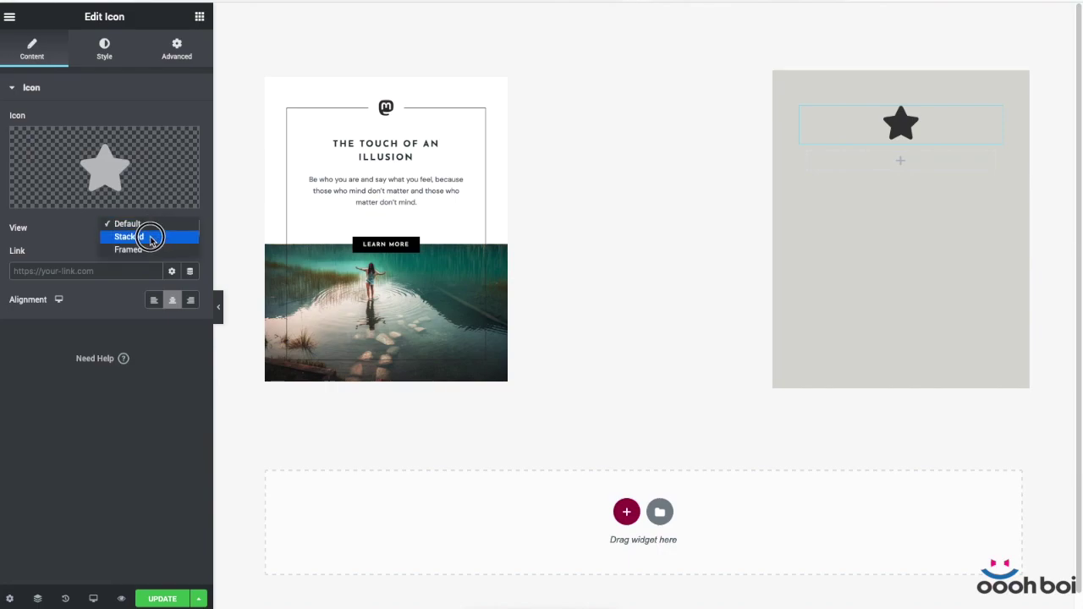
{"action": "left_click", "coordinate": [144, 235]}
{"action": "left_click", "coordinate": [125, 184]}
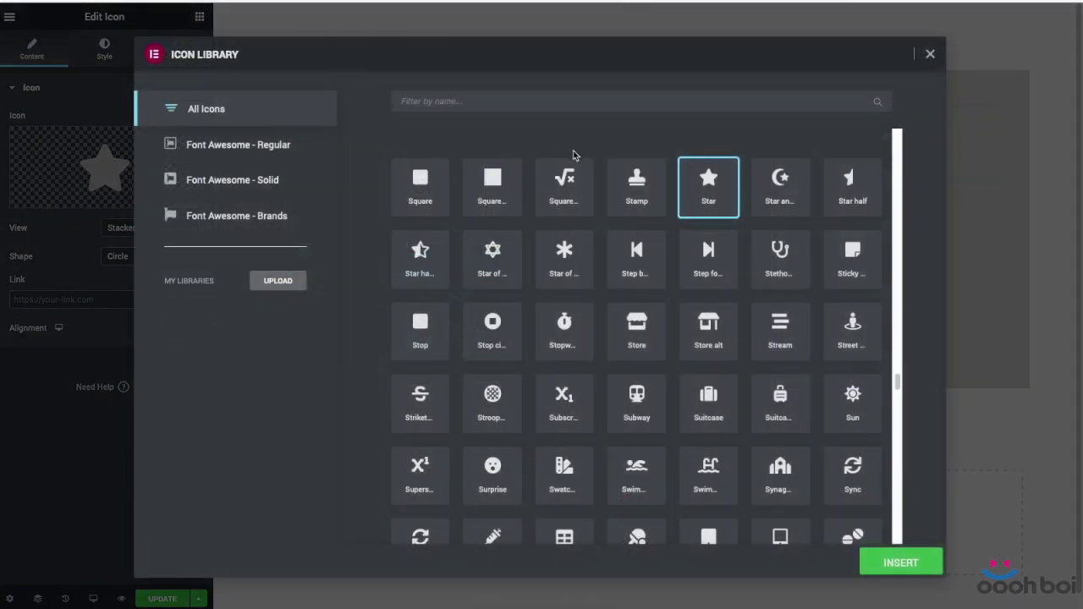
{"action": "left_click", "coordinate": [667, 97]}
{"action": "type", "text": "c"}
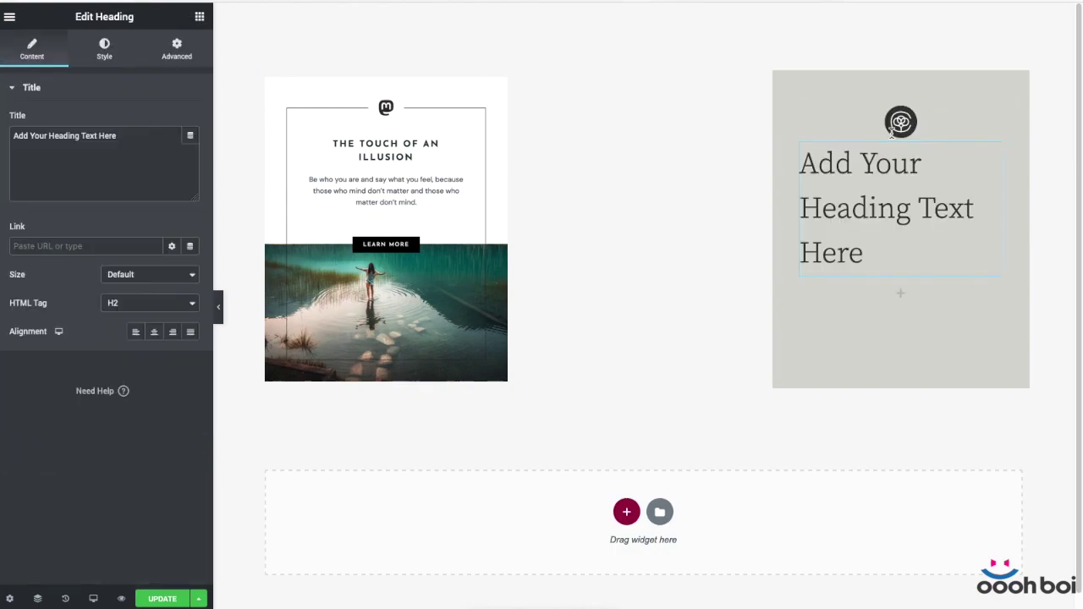
Step: Set the heading text to 'The touch of an illusion' with font size 20
{"action": "triple_click", "coordinate": [64, 135]}
{"action": "type", "text": "The touch of an illusion"}
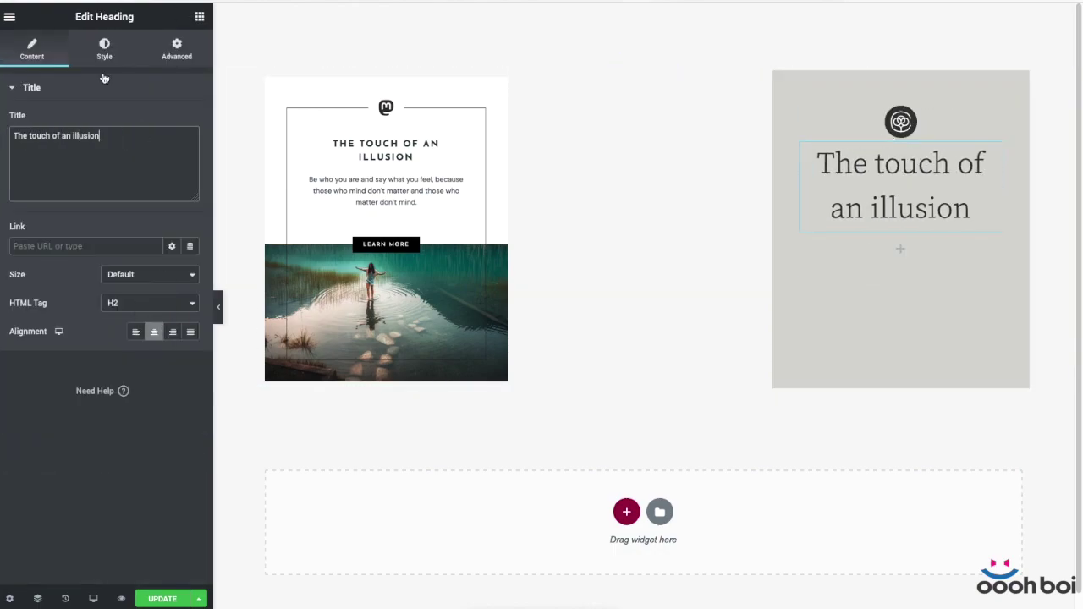
{"action": "left_click", "coordinate": [104, 48]}
{"action": "left_click", "coordinate": [190, 149]}
{"action": "left_click", "coordinate": [165, 264]}
{"action": "type", "text": "20"}
Step: Add a Text Editor paragraph under the heading and open its style settings
{"action": "left_click", "coordinate": [177, 48]}
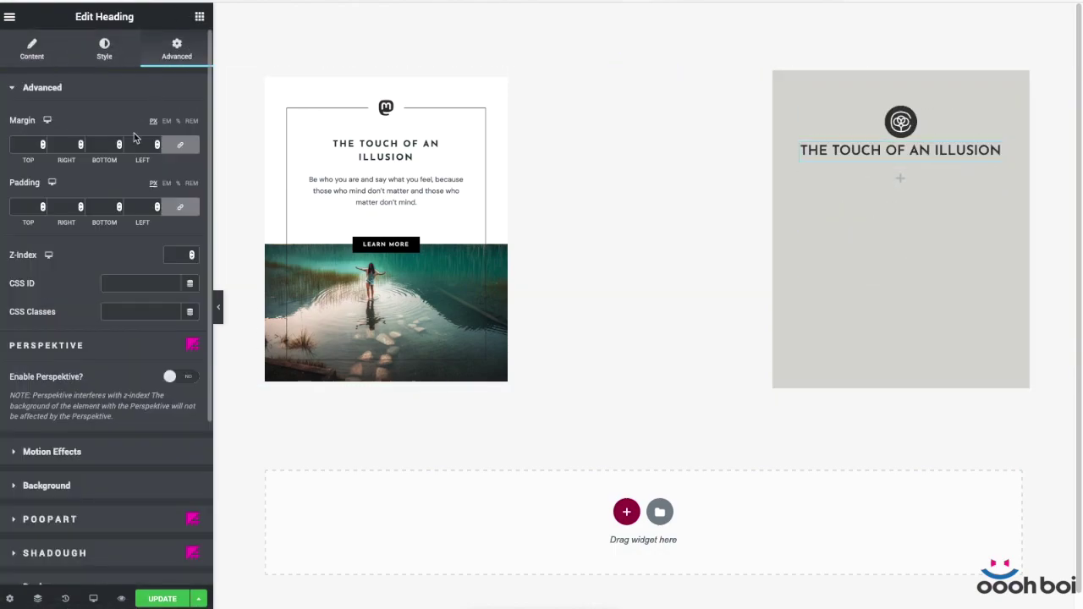
{"action": "left_click", "coordinate": [200, 16]}
{"action": "left_click_drag", "start_coordinate": [152, 158], "coordinate": [900, 194]}
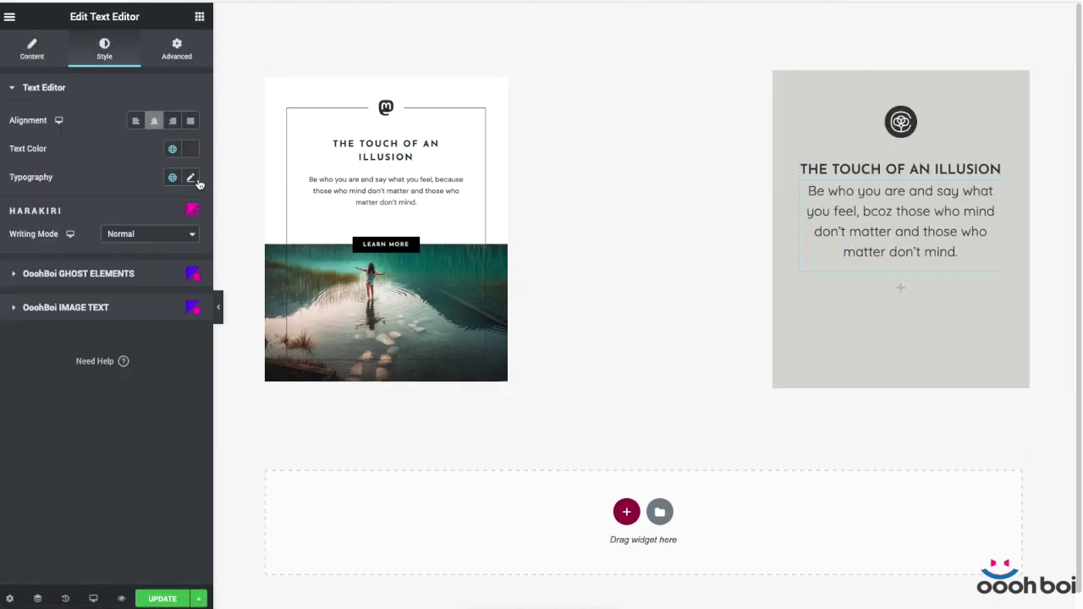
{"action": "left_click", "coordinate": [190, 177]}
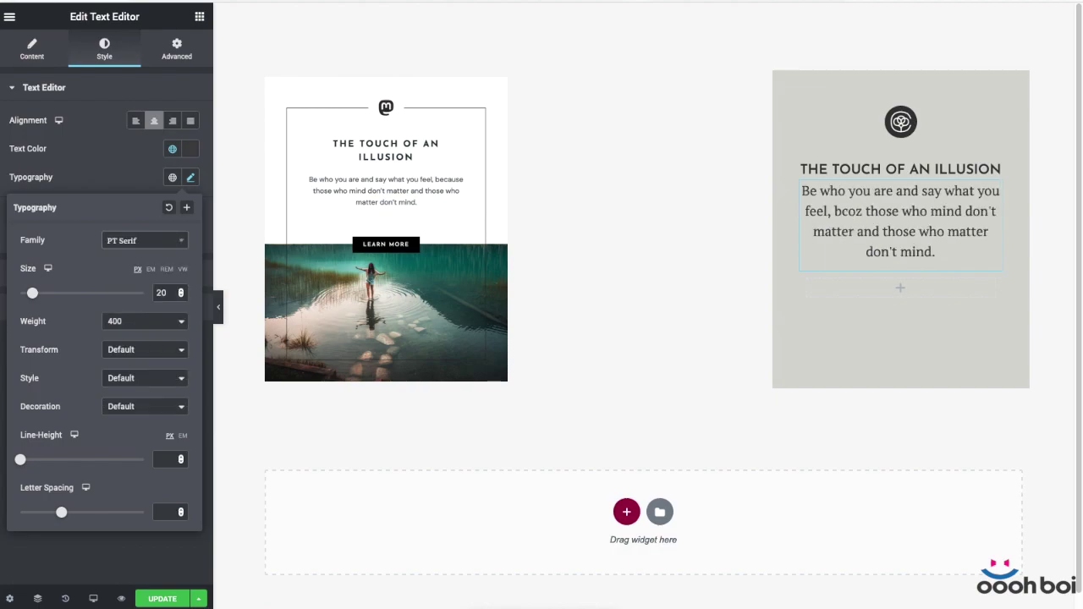
Step: Adjust the paragraph typography and add a button labelled 'Learn More' beneath it
{"action": "left_click", "coordinate": [144, 460]}
{"action": "left_click", "coordinate": [177, 48]}
{"action": "left_click", "coordinate": [200, 16]}
{"action": "left_click_drag", "start_coordinate": [153, 228], "coordinate": [900, 254]}
{"action": "triple_click", "coordinate": [155, 145]}
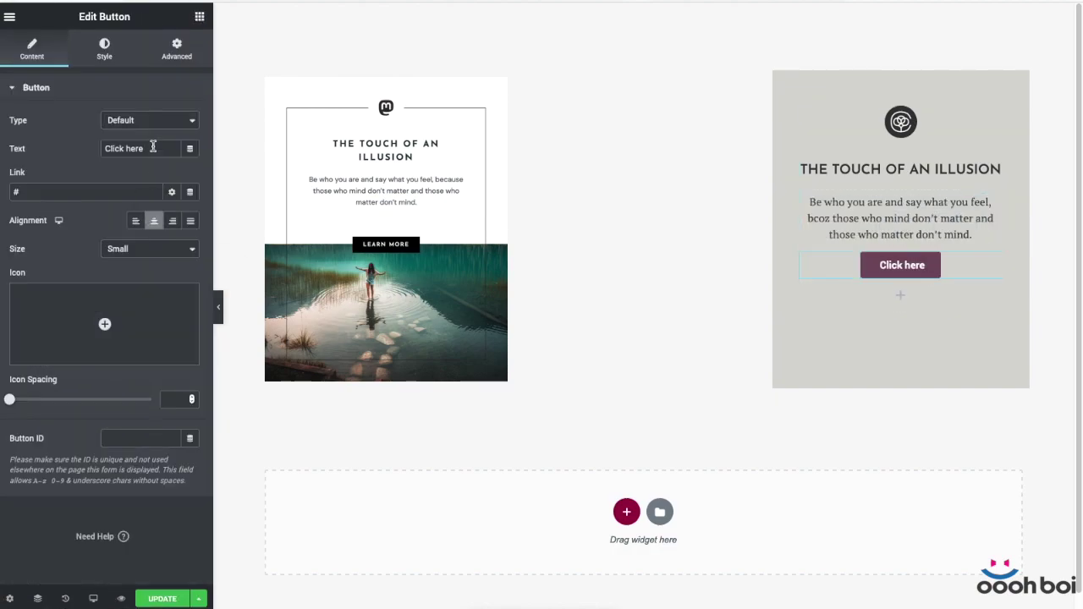
{"action": "type", "text": "Learn More"}
{"action": "left_click", "coordinate": [104, 48]}
Step: Style the button dark with Josefin Sans uppercase text
{"action": "left_click", "coordinate": [191, 234]}
{"action": "left_click", "coordinate": [173, 426]}
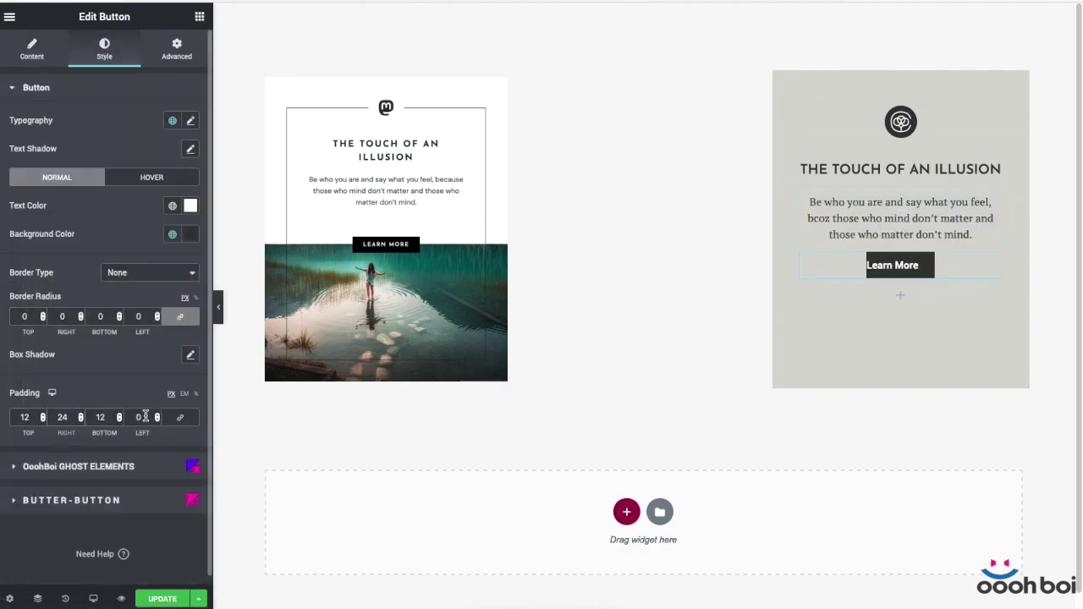
{"action": "left_click", "coordinate": [190, 120]}
{"action": "left_click", "coordinate": [144, 183]}
{"action": "left_click", "coordinate": [140, 294]}
{"action": "left_click", "coordinate": [140, 322]}
Step: Give the button a 20 px top margin and add an Image widget below it
{"action": "left_click", "coordinate": [176, 48]}
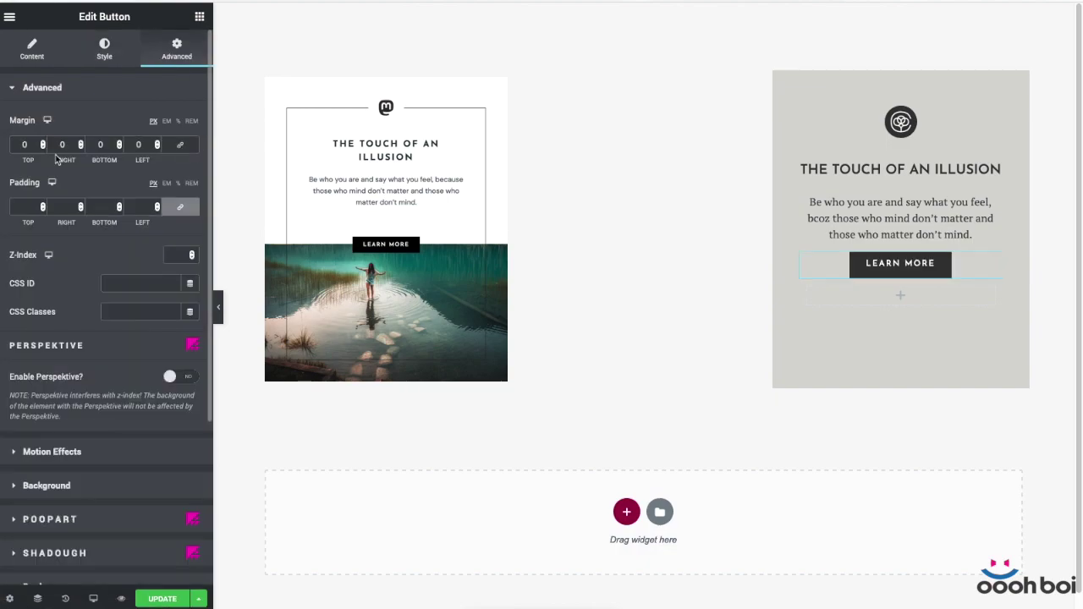
{"action": "left_click", "coordinate": [24, 145]}
{"action": "type", "text": "20"}
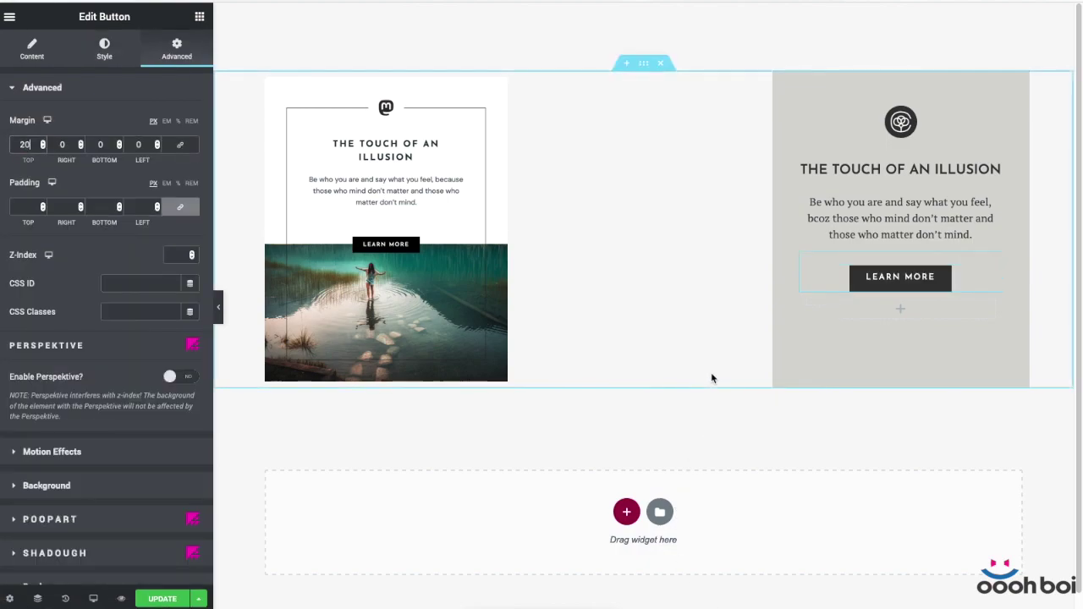
{"action": "left_click", "coordinate": [199, 17]}
{"action": "left_click_drag", "start_coordinate": [51, 213], "coordinate": [917, 317]}
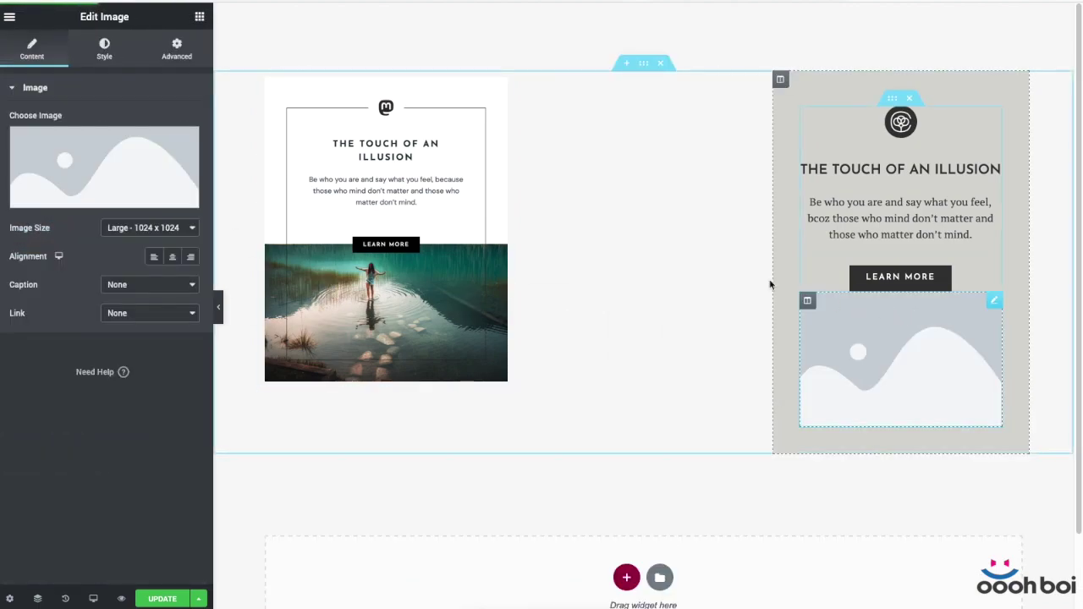
Step: Set the image size to Full and insert the drink-over-magazine photo from the Media Library
{"action": "left_click", "coordinate": [150, 227]}
{"action": "left_click", "coordinate": [149, 261]}
{"action": "left_click", "coordinate": [104, 166]}
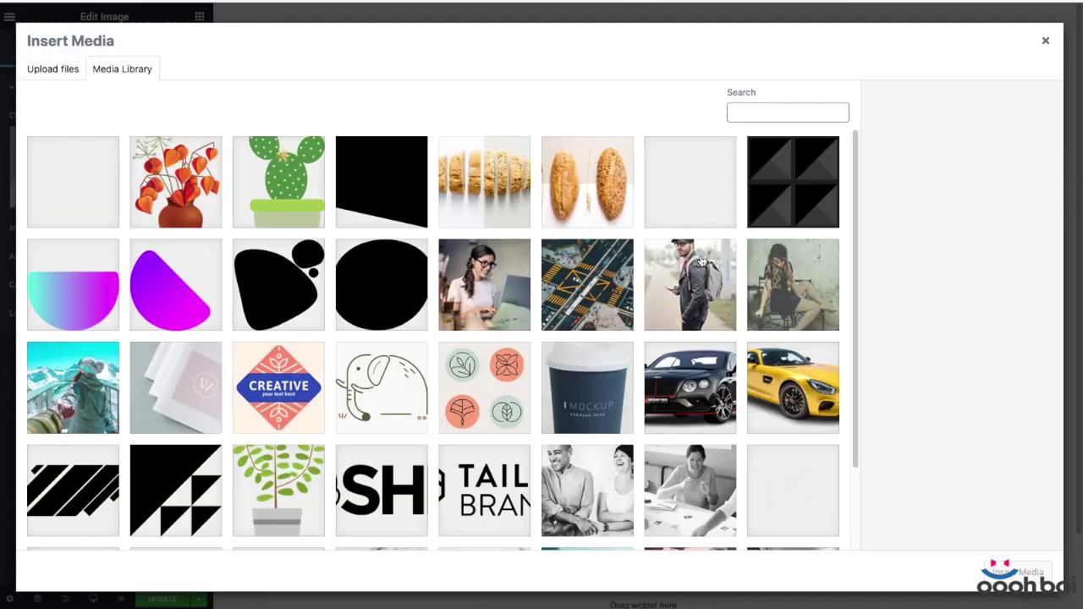
{"action": "scroll", "coordinate": [705, 278], "scroll_direction": "down", "scroll_amount": 5}
{"action": "scroll", "coordinate": [705, 278], "scroll_direction": "down", "scroll_amount": 1}
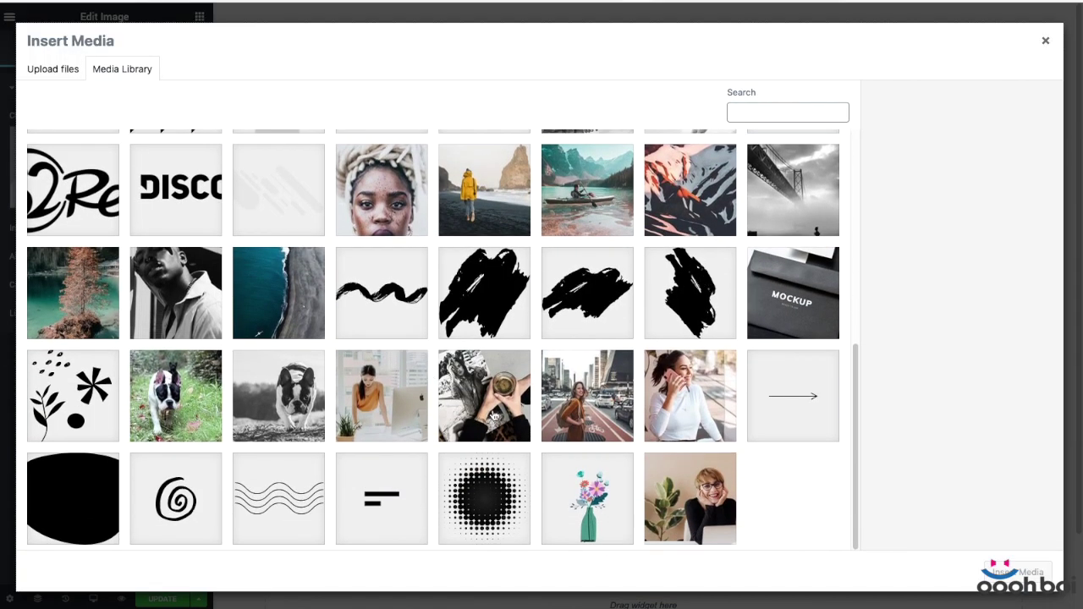
{"action": "left_click", "coordinate": [495, 416]}
{"action": "left_click", "coordinate": [1019, 573]}
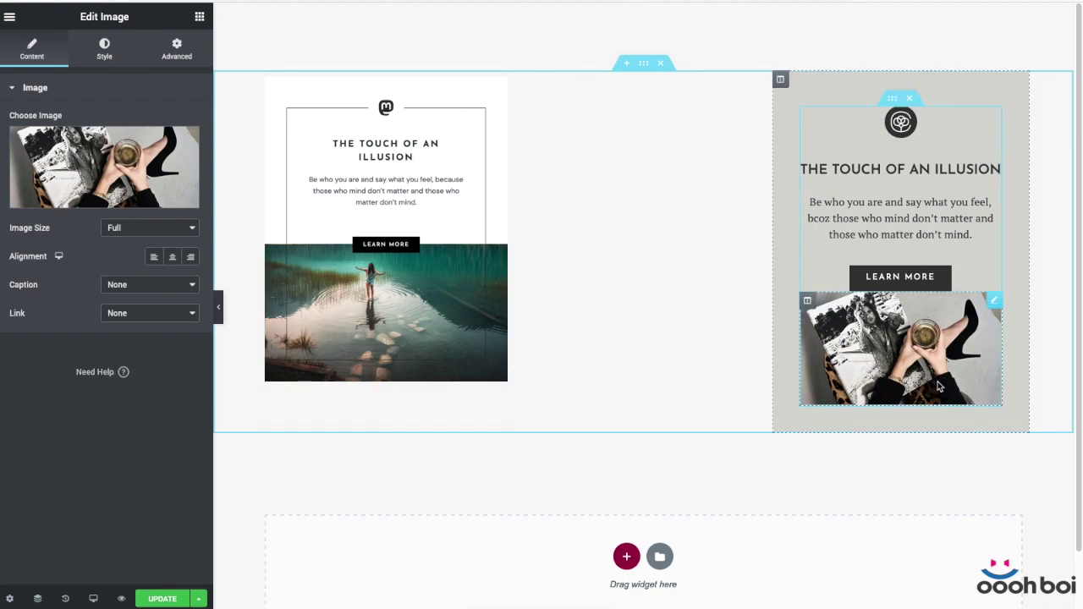
{"action": "left_click", "coordinate": [179, 51]}
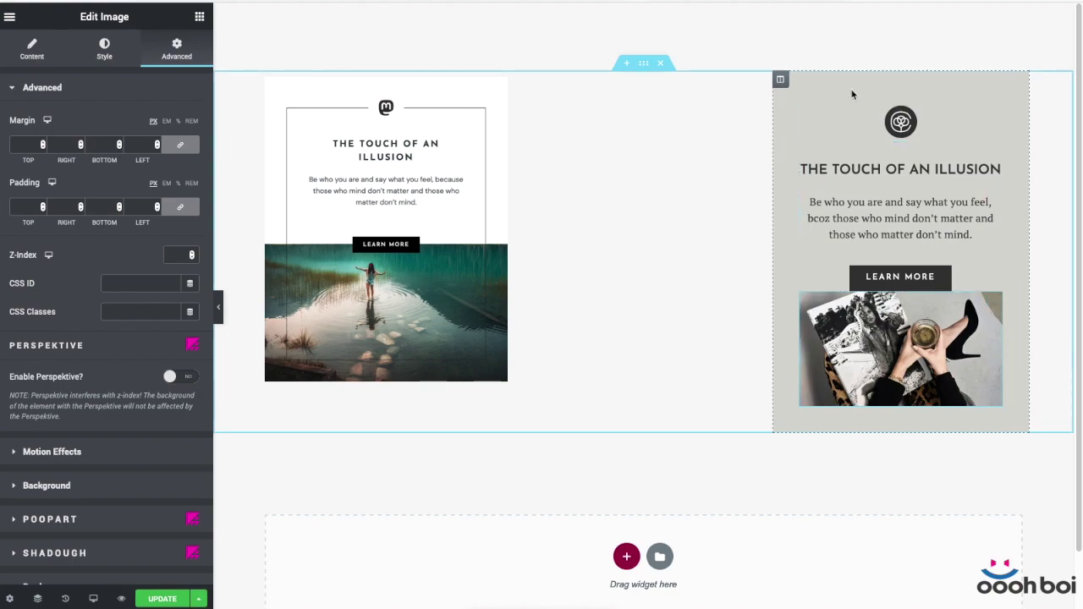
Step: Give the grey card's photo a -40 margin on all sides
{"action": "left_click", "coordinate": [780, 78]}
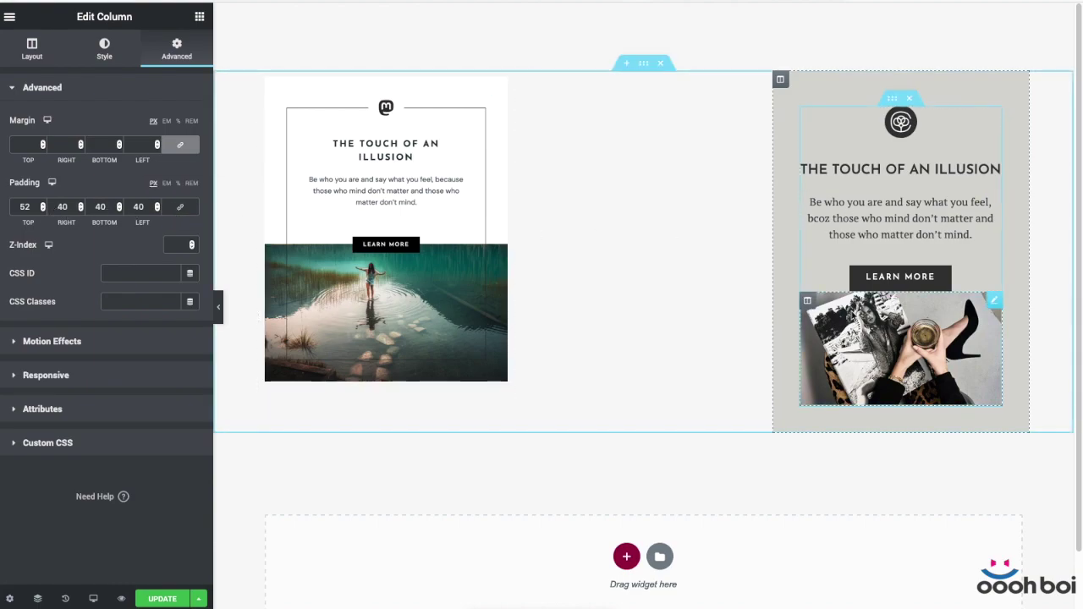
{"action": "left_click", "coordinate": [807, 300]}
{"action": "left_click", "coordinate": [900, 347]}
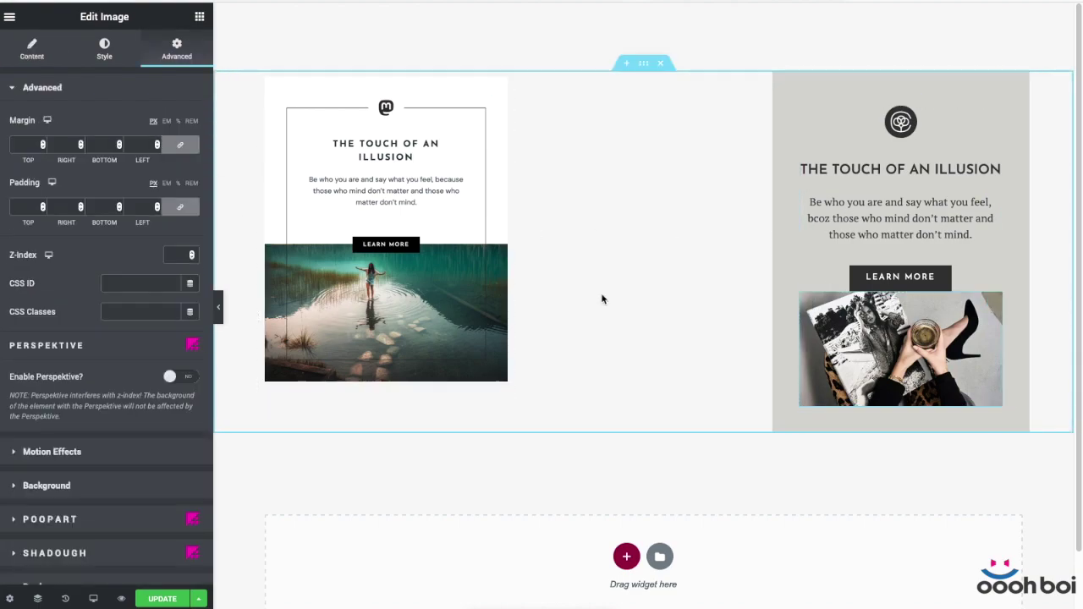
{"action": "left_click", "coordinate": [34, 146]}
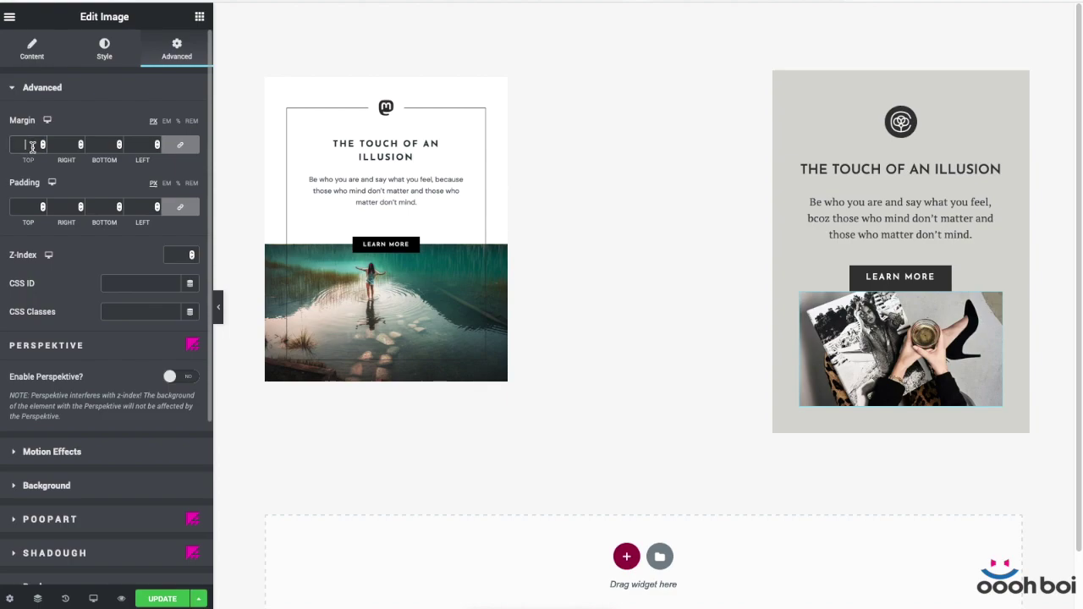
{"action": "type", "text": "40"}
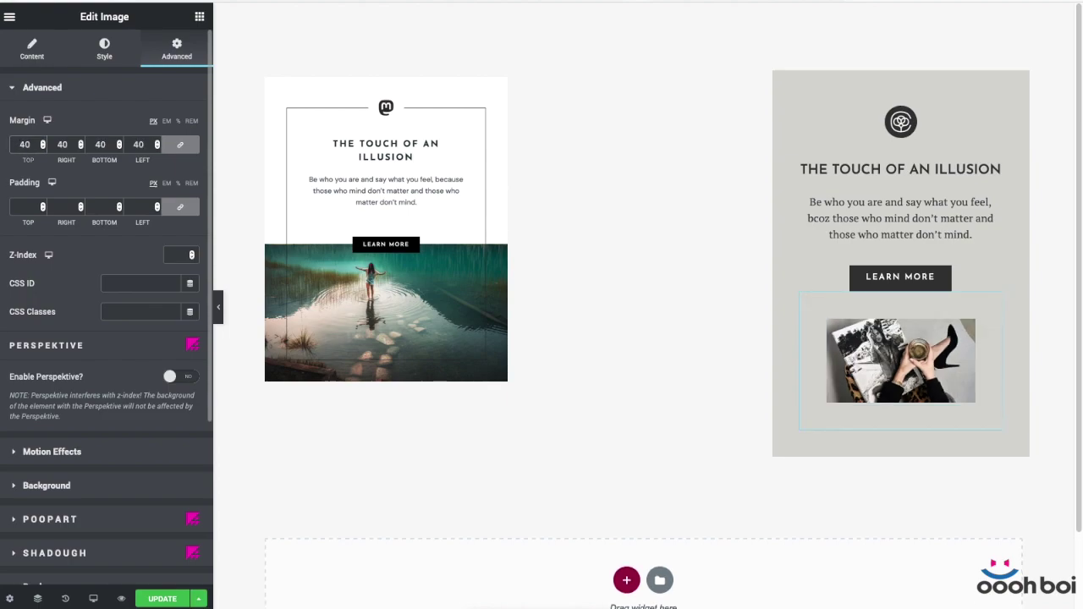
{"action": "type", "text": "-"}
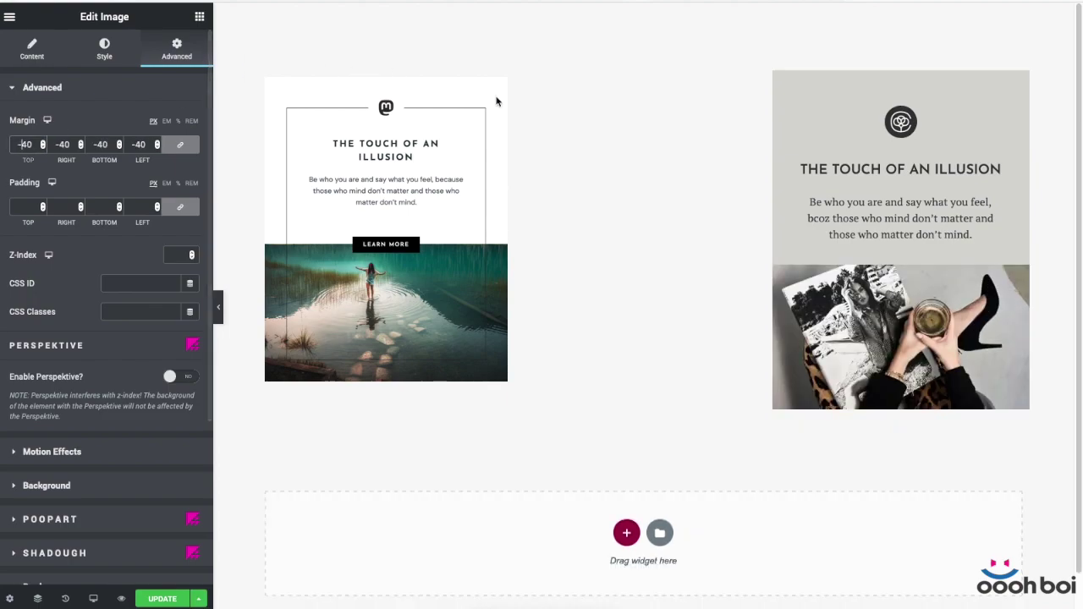
Step: Unlink the photo's margins and change the top margin to -20
{"action": "left_click", "coordinate": [807, 114]}
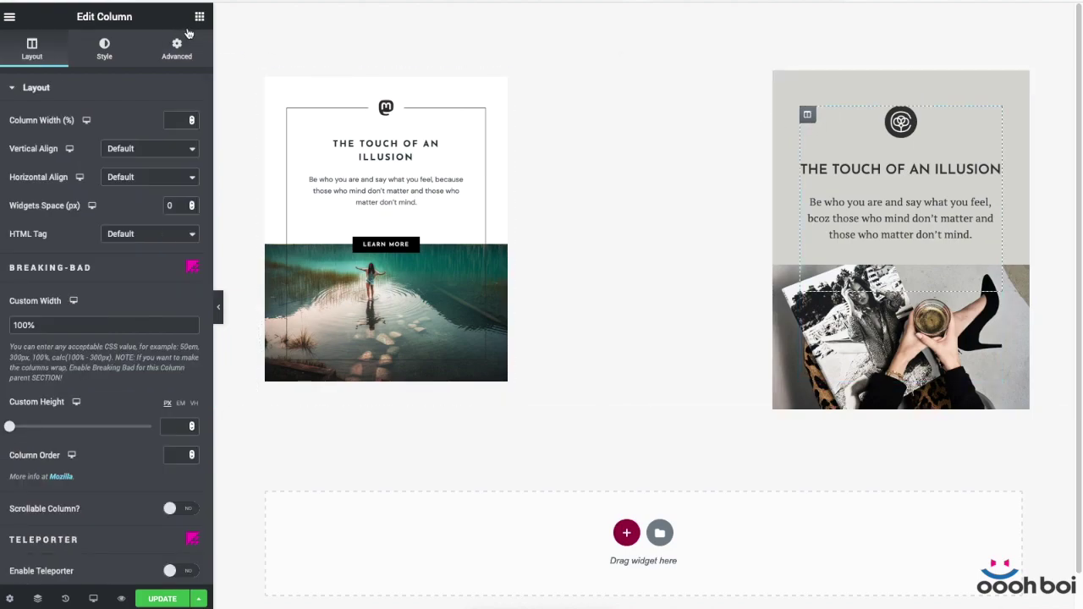
{"action": "left_click", "coordinate": [176, 49]}
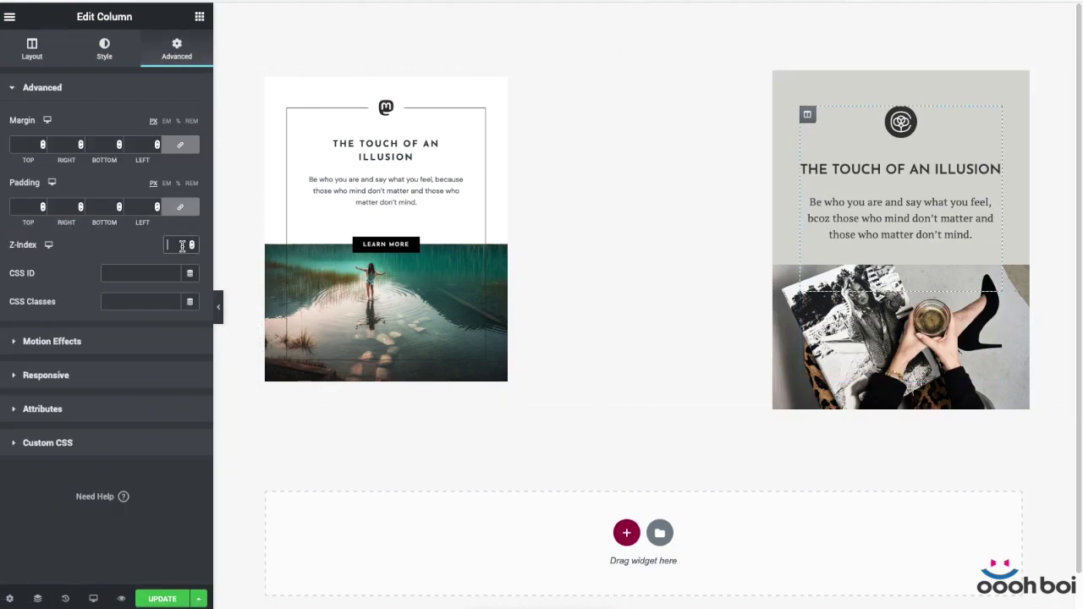
{"action": "left_click", "coordinate": [963, 347]}
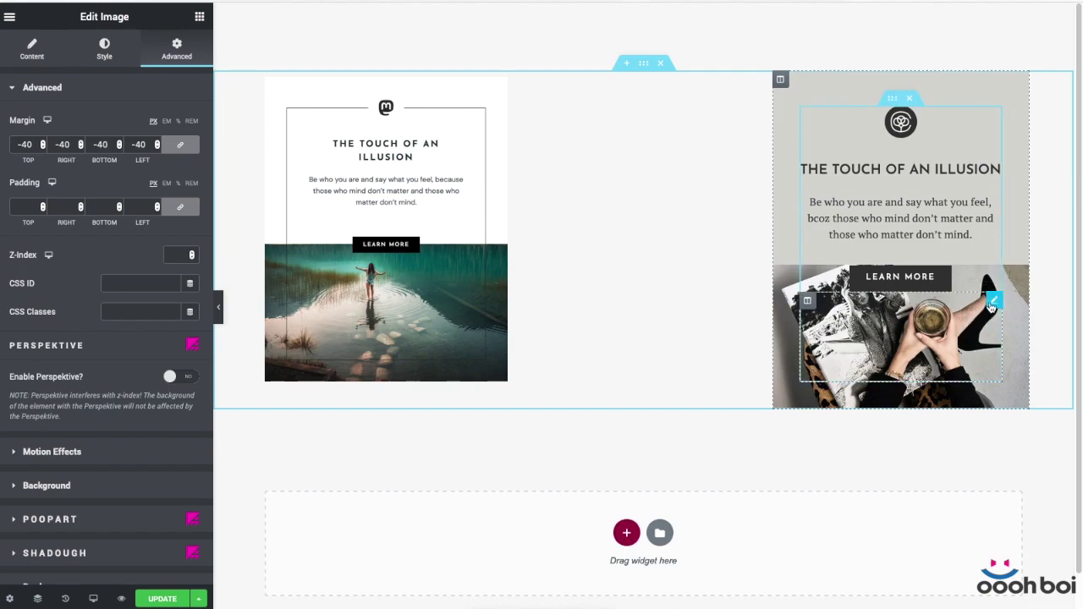
{"action": "left_click", "coordinate": [179, 145]}
{"action": "double_click", "coordinate": [26, 144]}
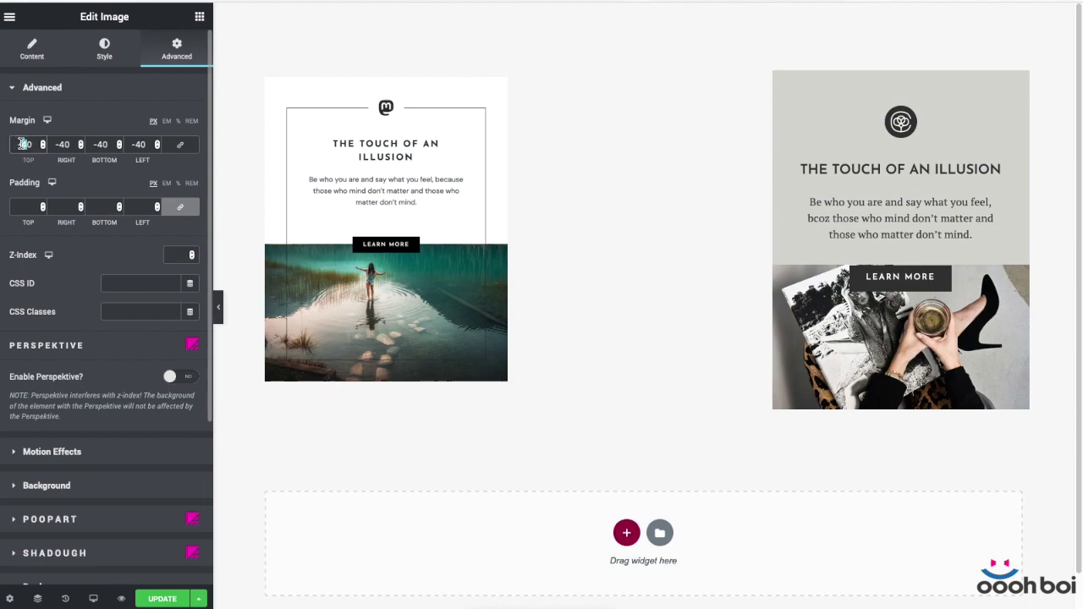
{"action": "type", "text": "20"}
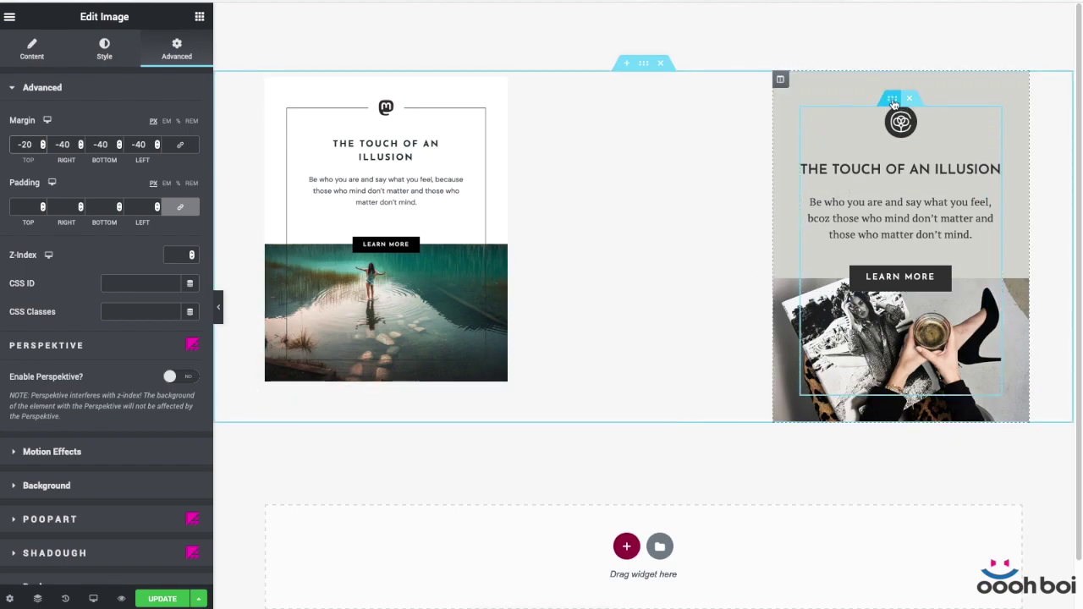
{"action": "left_click", "coordinate": [892, 101]}
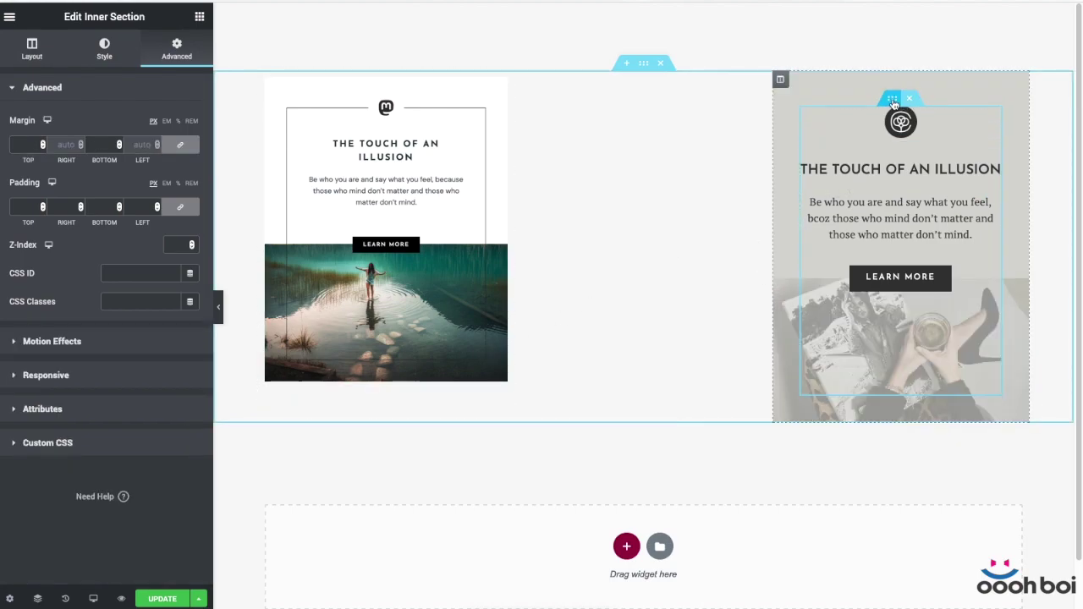
Step: Set the inner section's background overlay to Classic with opacity 1
{"action": "left_click", "coordinate": [103, 48]}
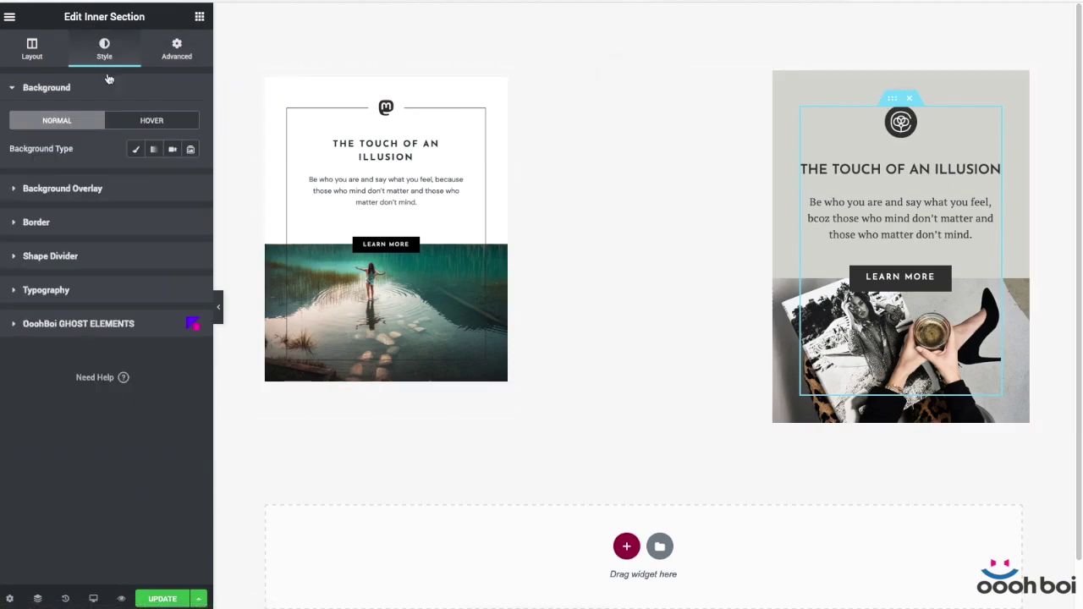
{"action": "left_click", "coordinate": [85, 191]}
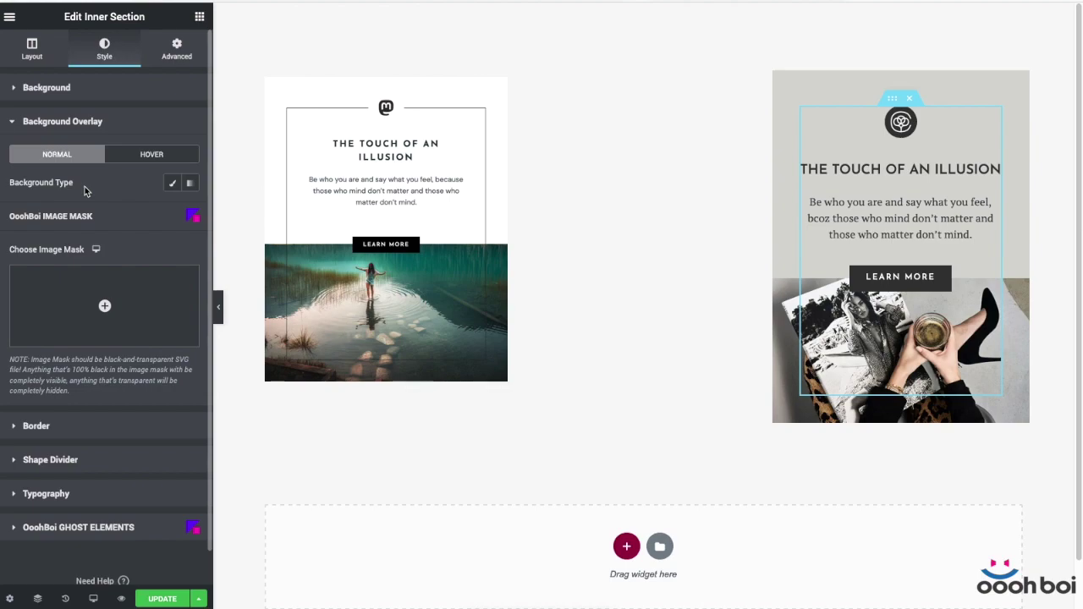
{"action": "left_click", "coordinate": [172, 183]}
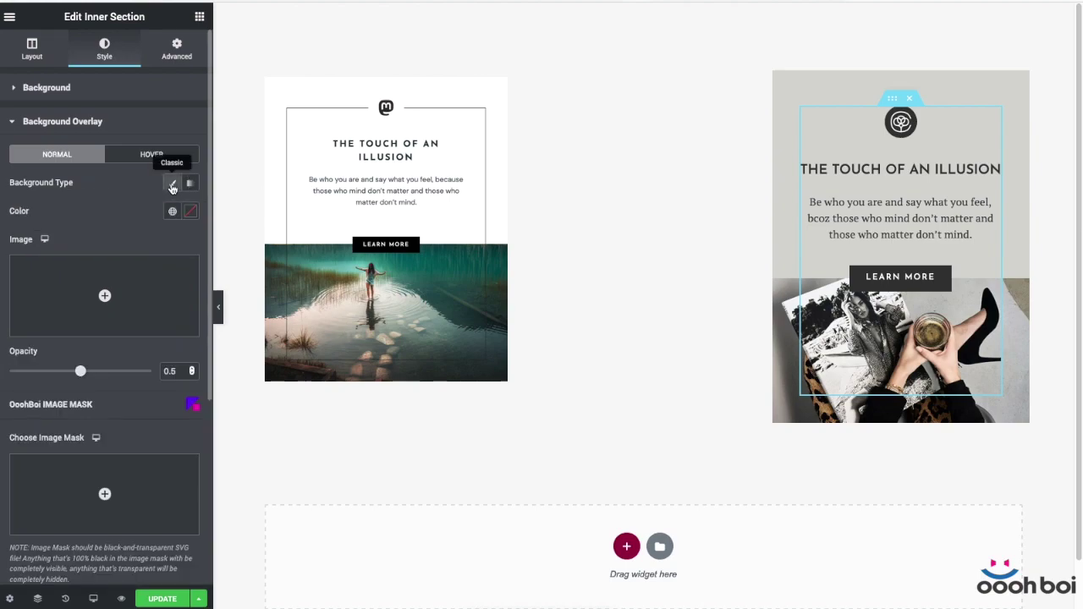
{"action": "left_click_drag", "start_coordinate": [80, 371], "coordinate": [152, 370]}
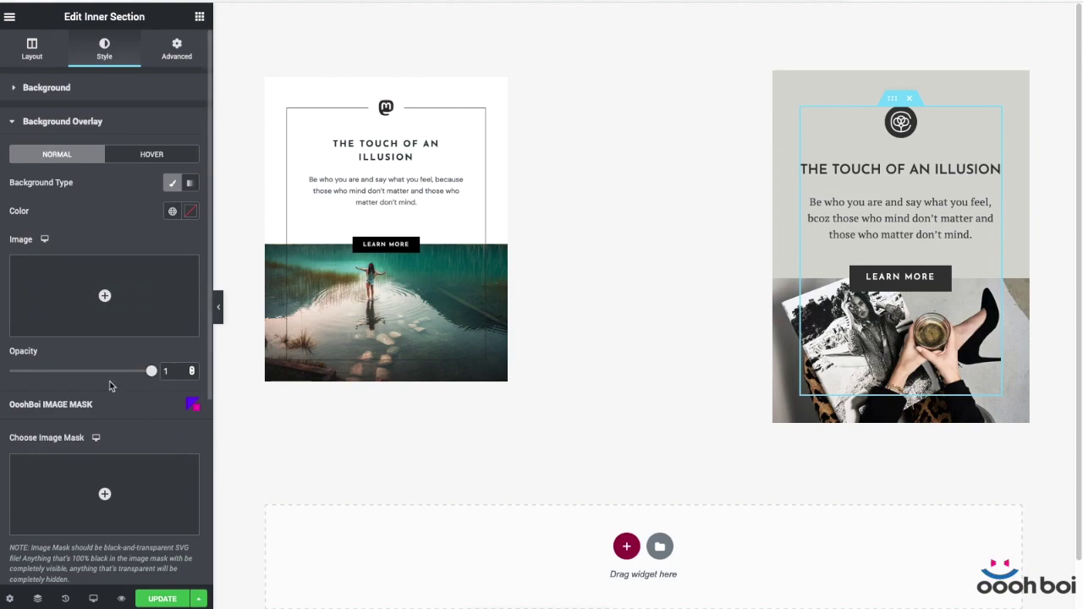
{"action": "scroll", "coordinate": [106, 380], "scroll_direction": "down", "scroll_amount": 1}
{"action": "scroll", "coordinate": [106, 381], "scroll_direction": "down", "scroll_amount": 5}
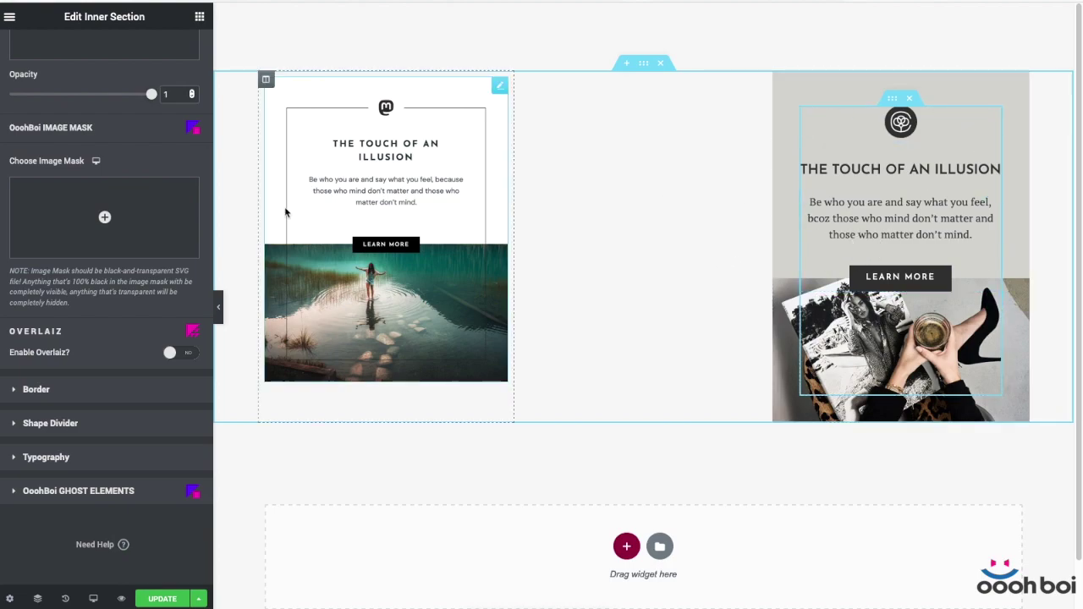
Step: Give the right card's inner section a solid 1 px border
{"action": "left_click", "coordinate": [124, 396]}
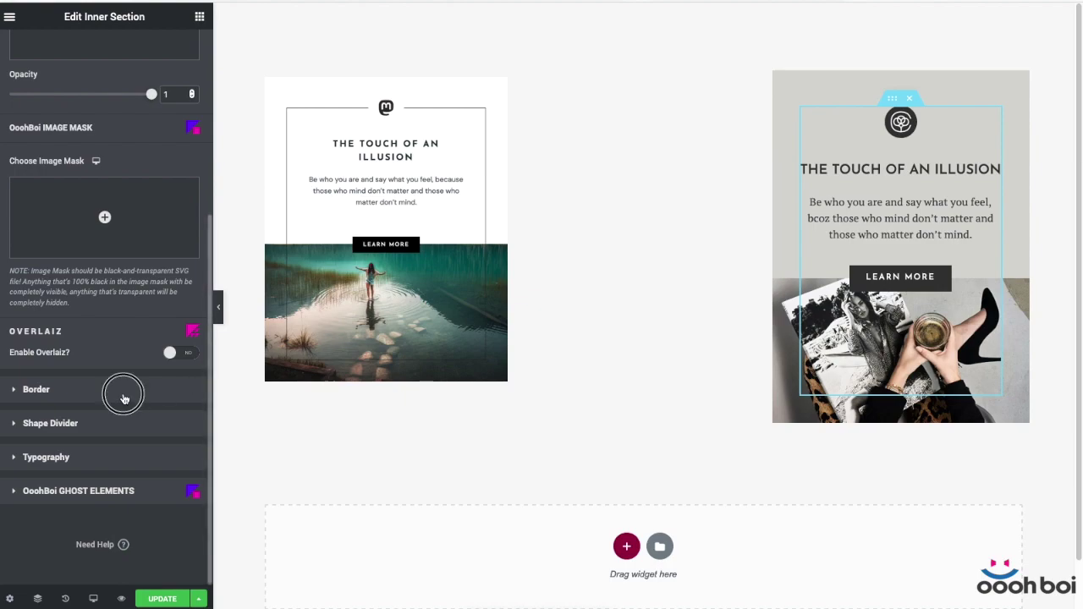
{"action": "left_click", "coordinate": [143, 216]}
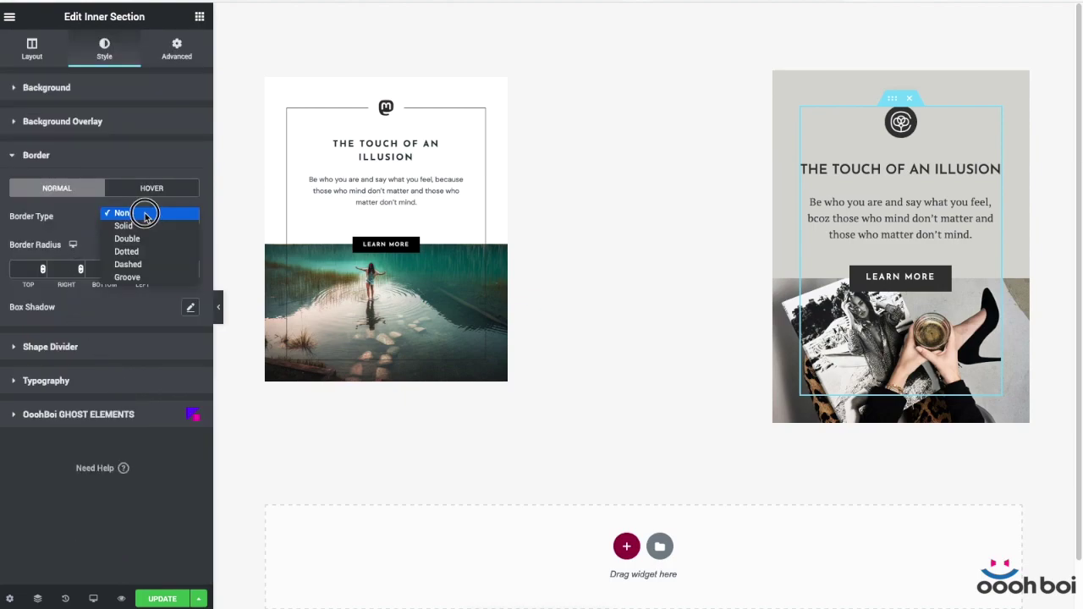
{"action": "left_click", "coordinate": [144, 225]}
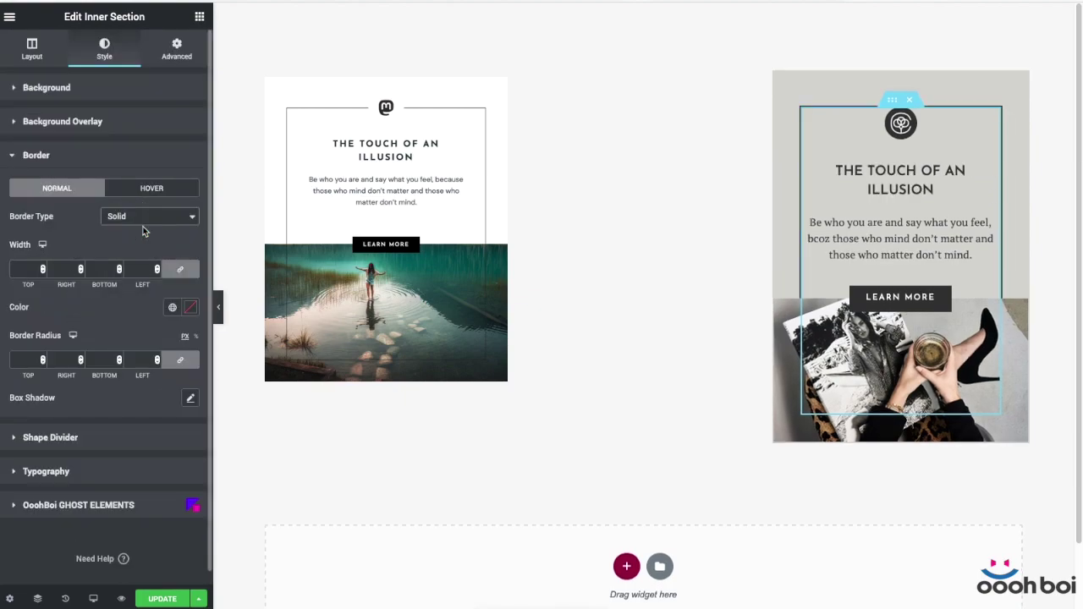
{"action": "left_click", "coordinate": [24, 269]}
{"action": "type", "text": "1"}
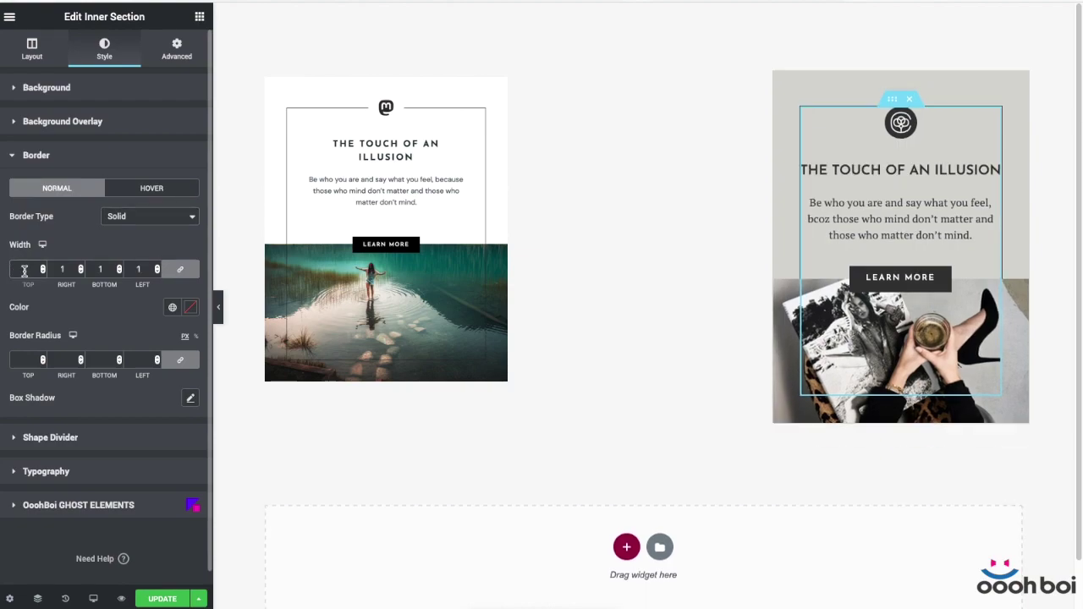
{"action": "left_click", "coordinate": [889, 170]}
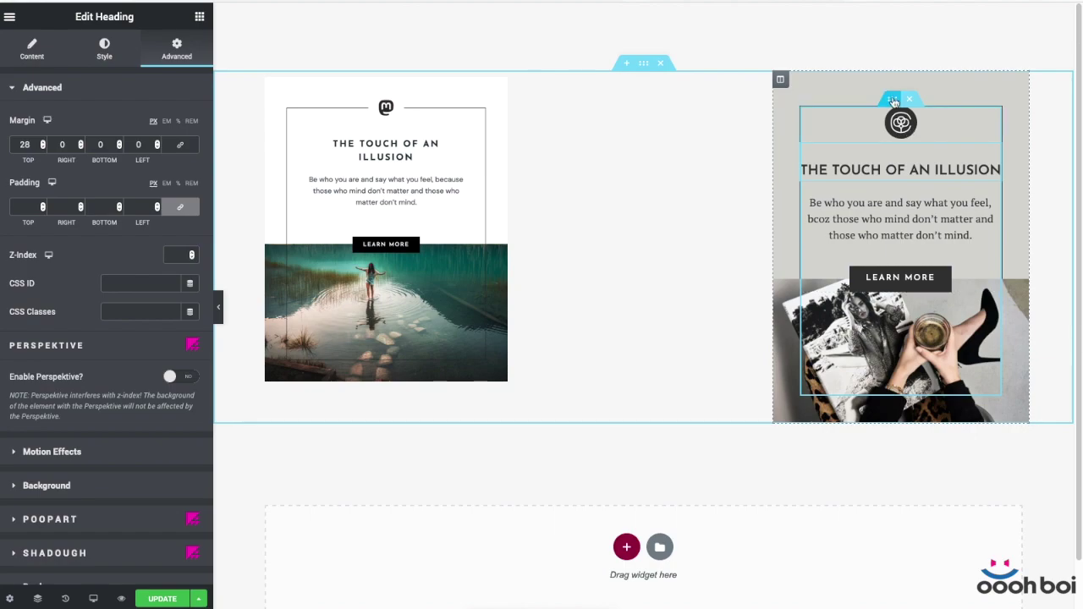
Step: Set the inner section's border type back to None
{"action": "left_click", "coordinate": [893, 101]}
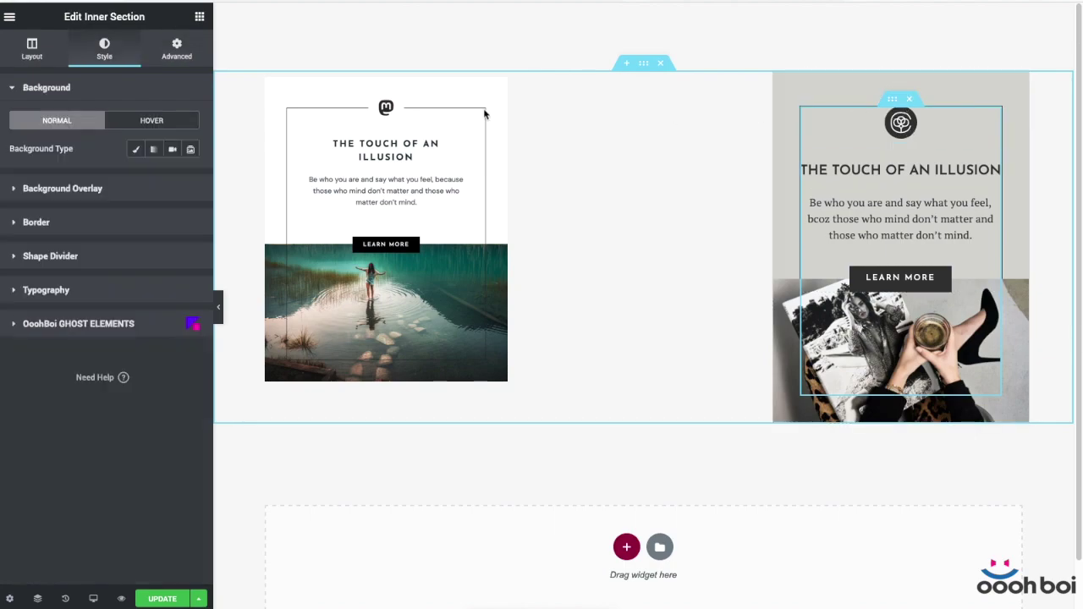
{"action": "left_click", "coordinate": [124, 225]}
{"action": "left_click", "coordinate": [145, 218]}
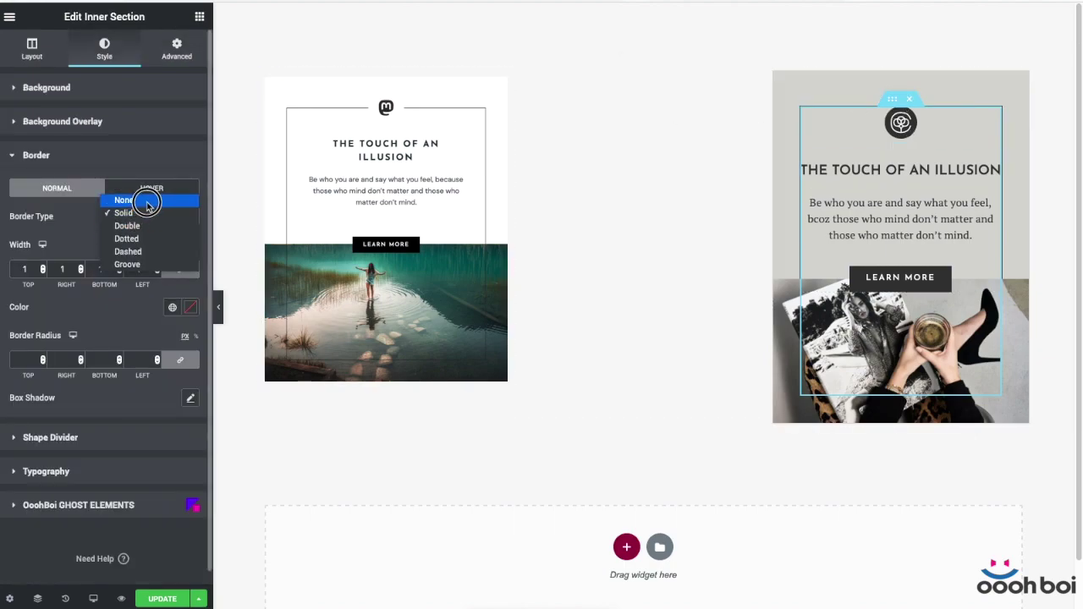
{"action": "left_click", "coordinate": [147, 201]}
{"action": "left_click", "coordinate": [140, 116]}
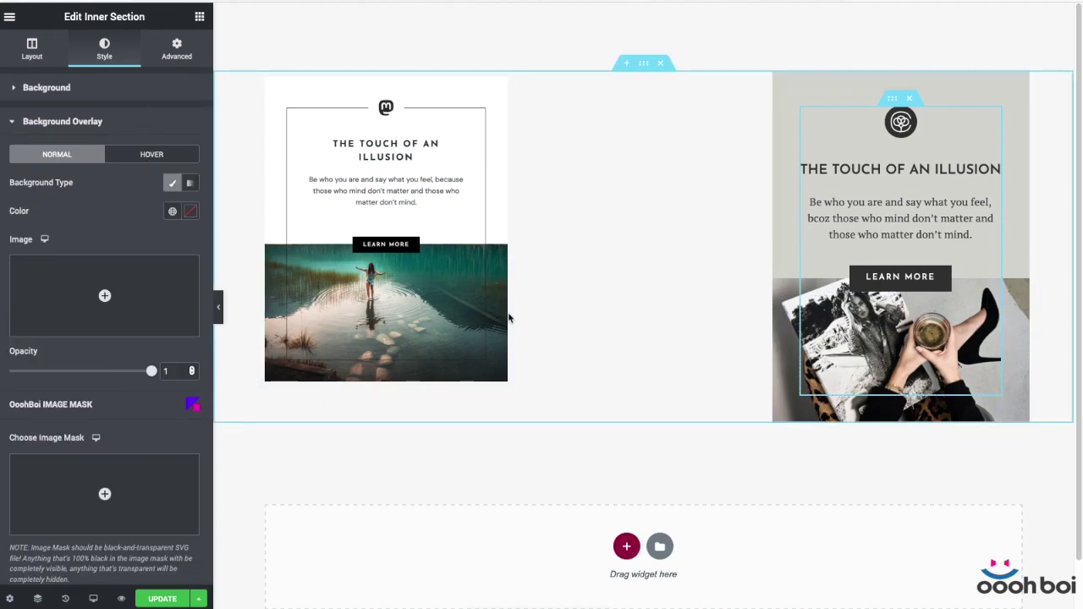
{"action": "mouse_move", "coordinate": [152, 284]}
{"action": "scroll", "coordinate": [151, 284], "scroll_direction": "down", "scroll_amount": 4}
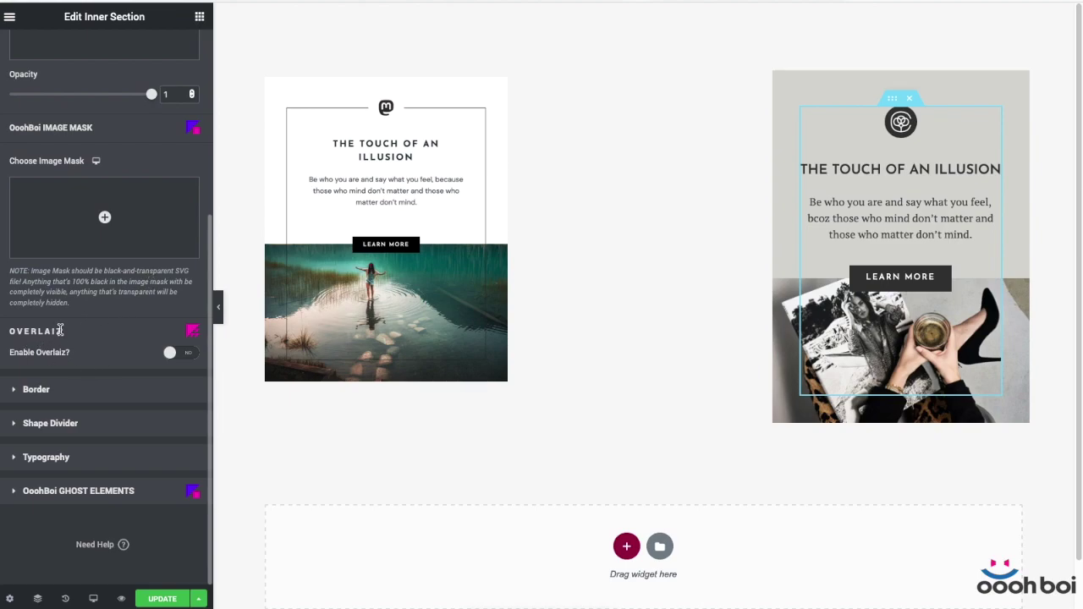
{"action": "left_click_drag", "start_coordinate": [61, 330], "coordinate": [10, 330]}
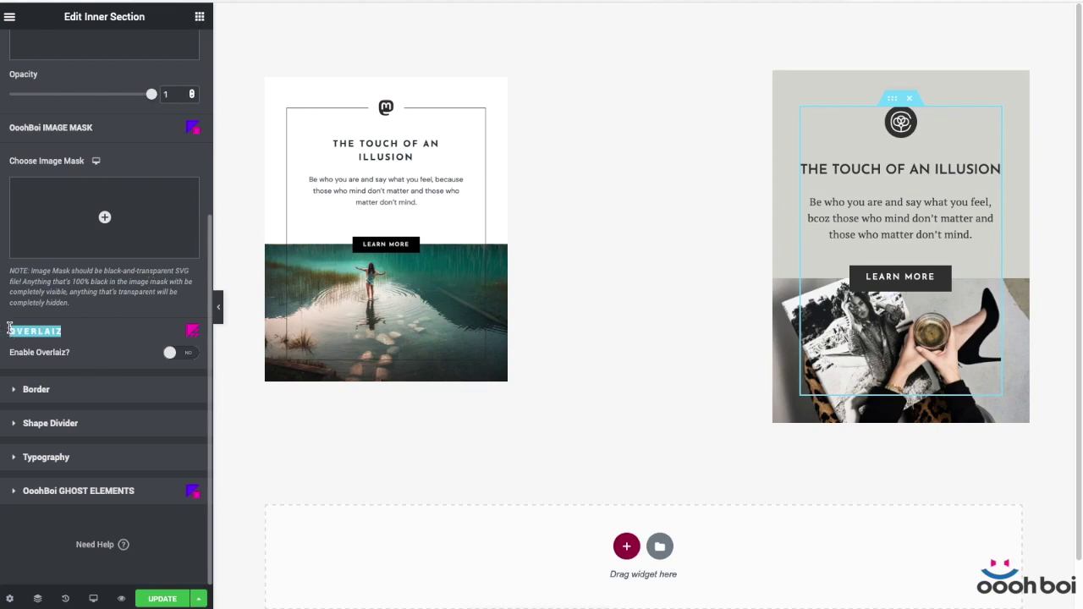
Step: Enable the Overlaiz layer and give it a solid border in the Primary global colour
{"action": "left_click", "coordinate": [179, 353]}
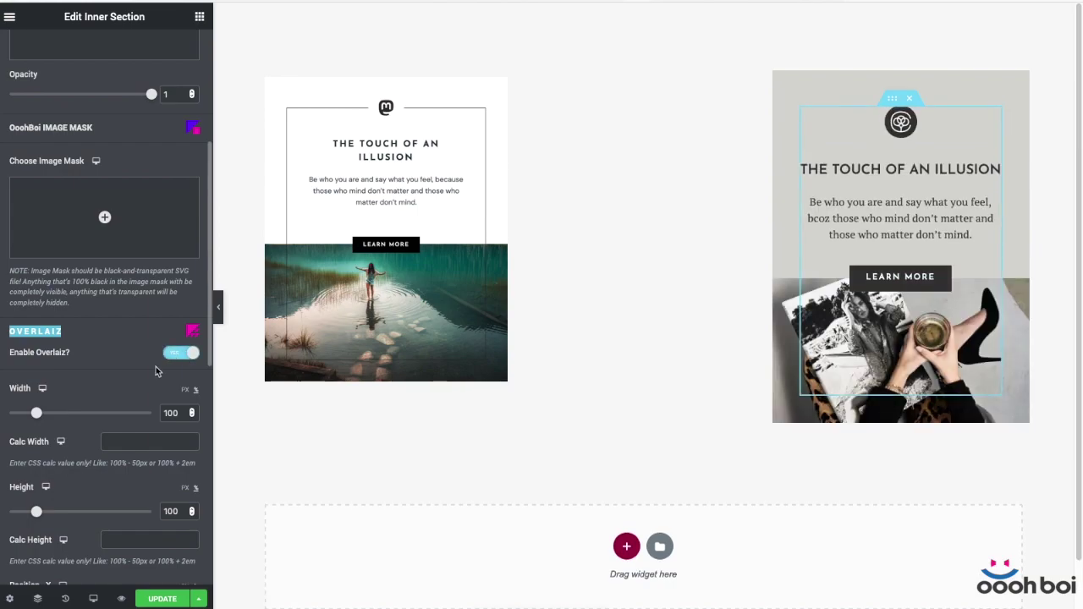
{"action": "scroll", "coordinate": [132, 370], "scroll_direction": "down", "scroll_amount": 5}
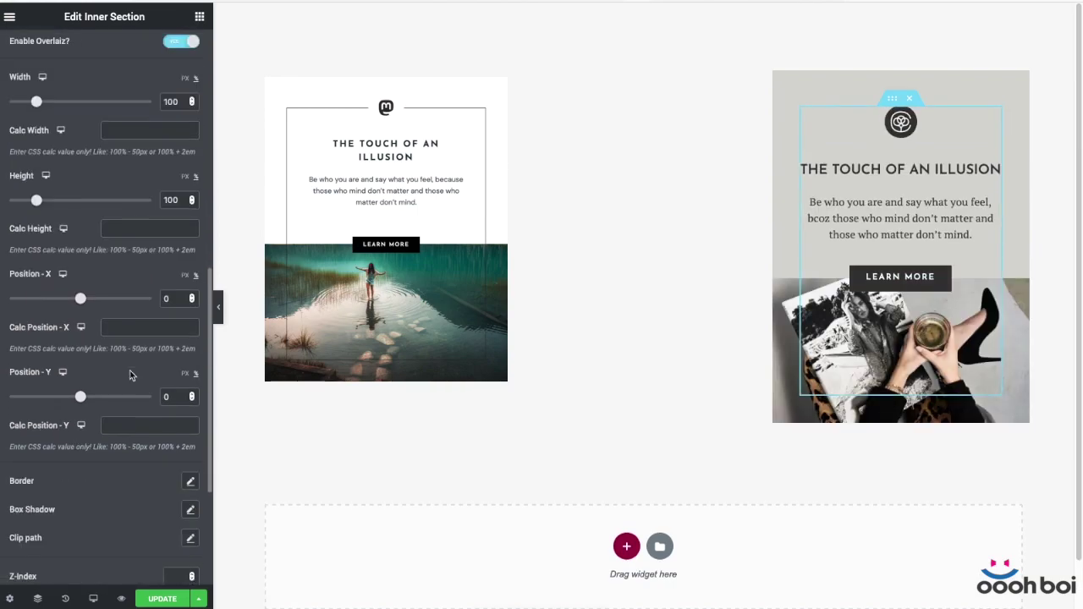
{"action": "scroll", "coordinate": [130, 375], "scroll_direction": "down", "scroll_amount": 1}
{"action": "scroll", "coordinate": [149, 386], "scroll_direction": "down", "scroll_amount": 1}
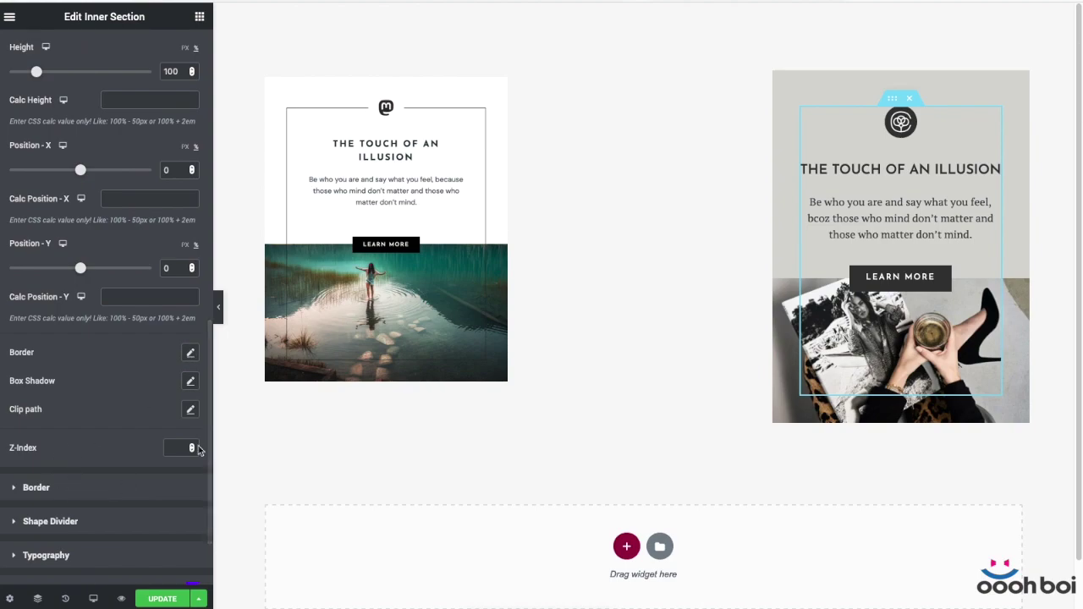
{"action": "left_click", "coordinate": [189, 355]}
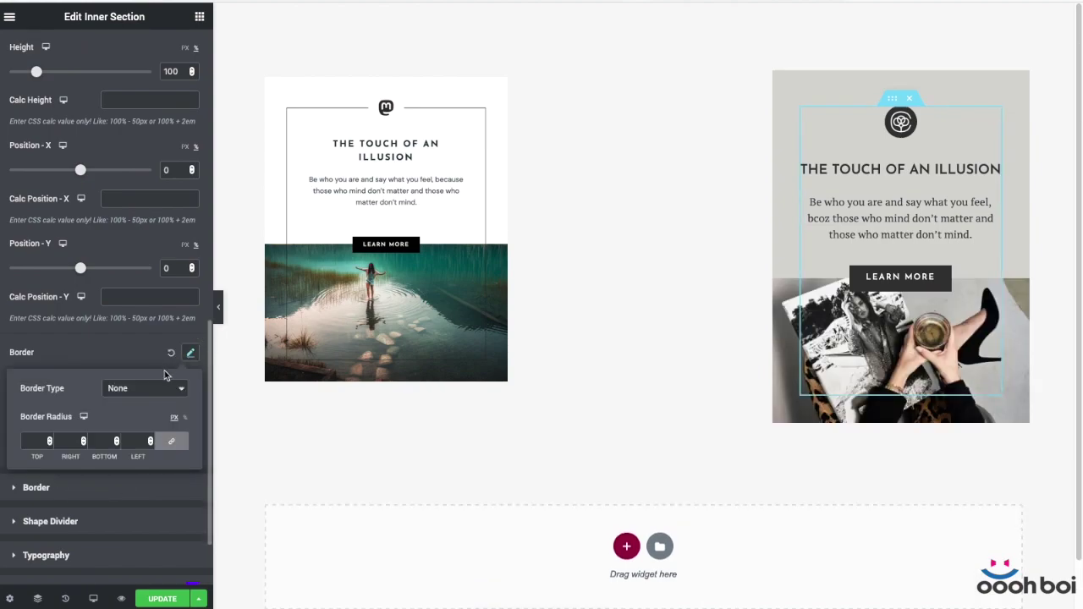
{"action": "left_click", "coordinate": [145, 388]}
{"action": "left_click", "coordinate": [150, 398]}
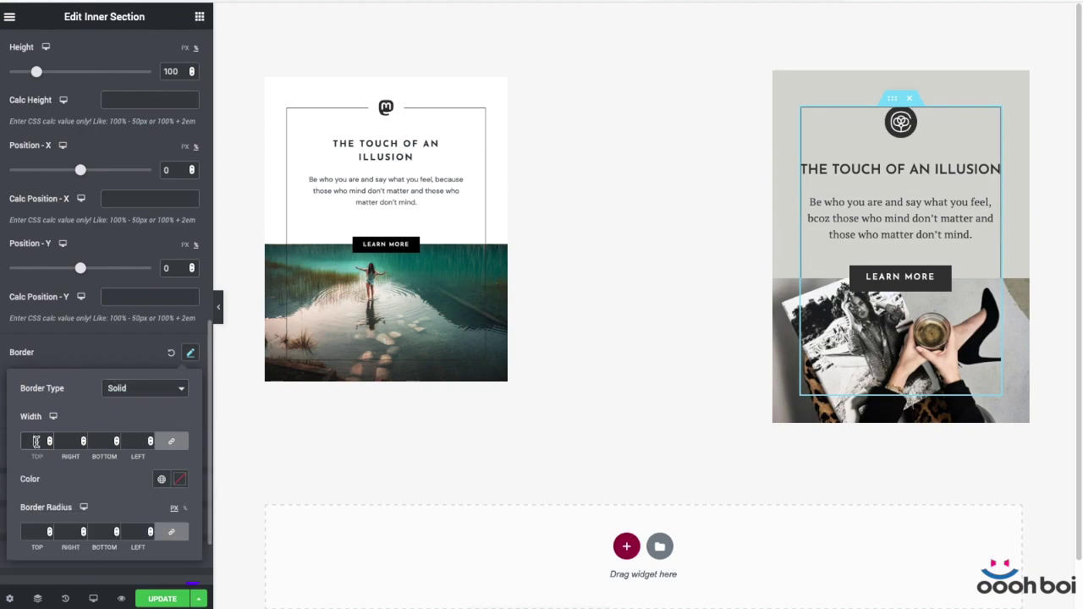
{"action": "left_click", "coordinate": [160, 480]}
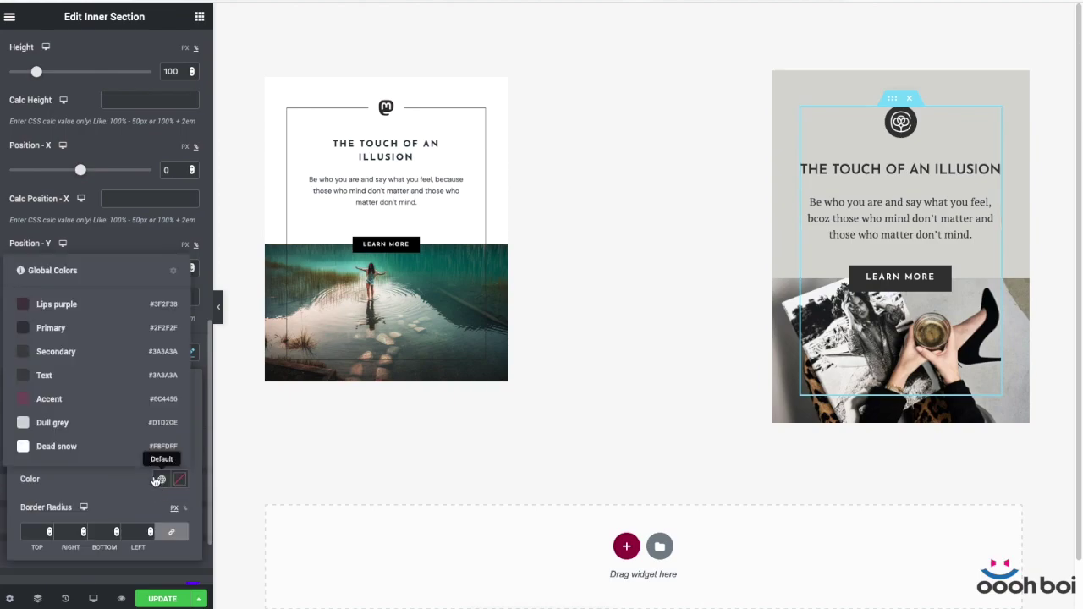
{"action": "left_click", "coordinate": [71, 328]}
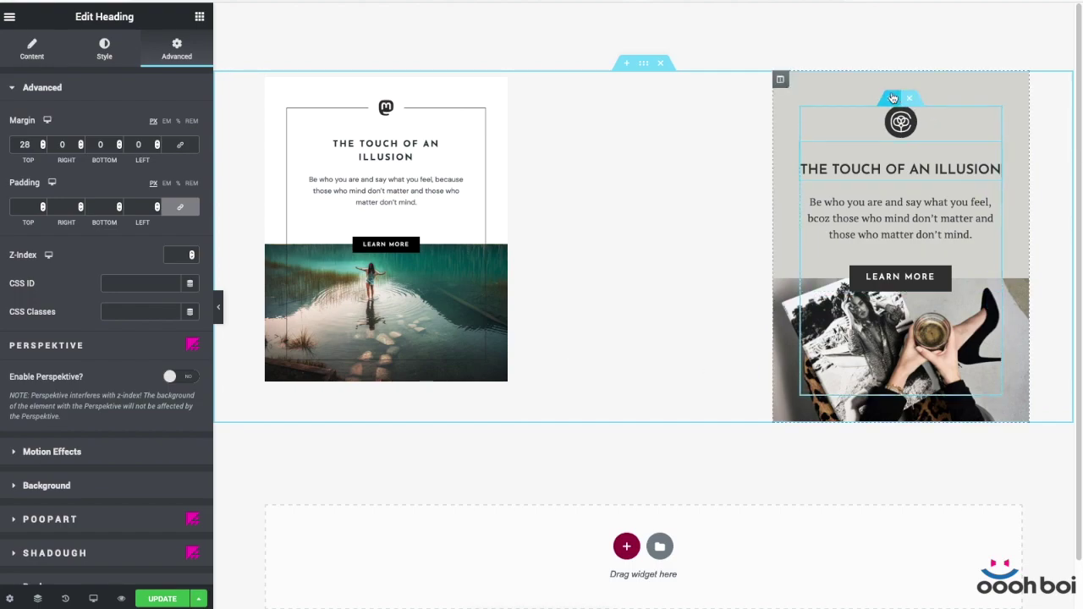
{"action": "left_click", "coordinate": [893, 99]}
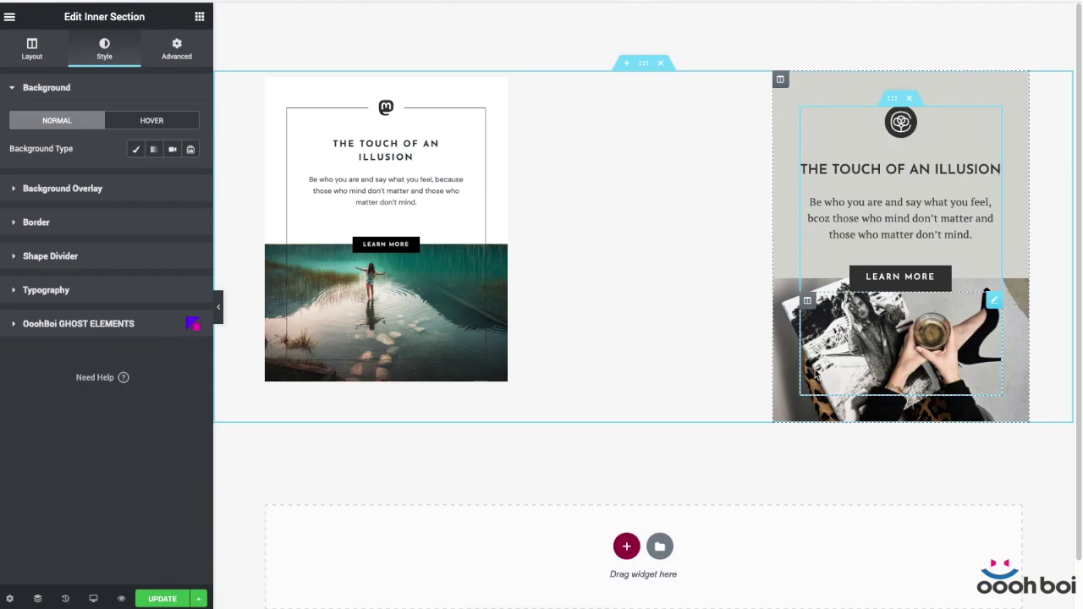
Step: Give the right column 20 px side padding with 0 top and bottom, and select the Learn More button
{"action": "left_click", "coordinate": [807, 114]}
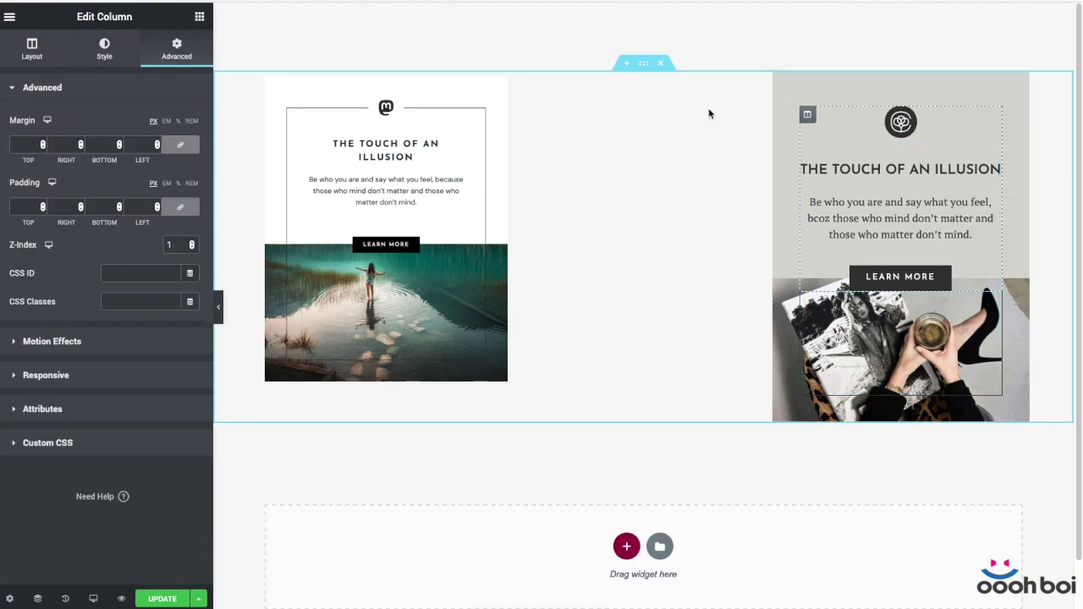
{"action": "left_click", "coordinate": [27, 208]}
{"action": "type", "text": "20"}
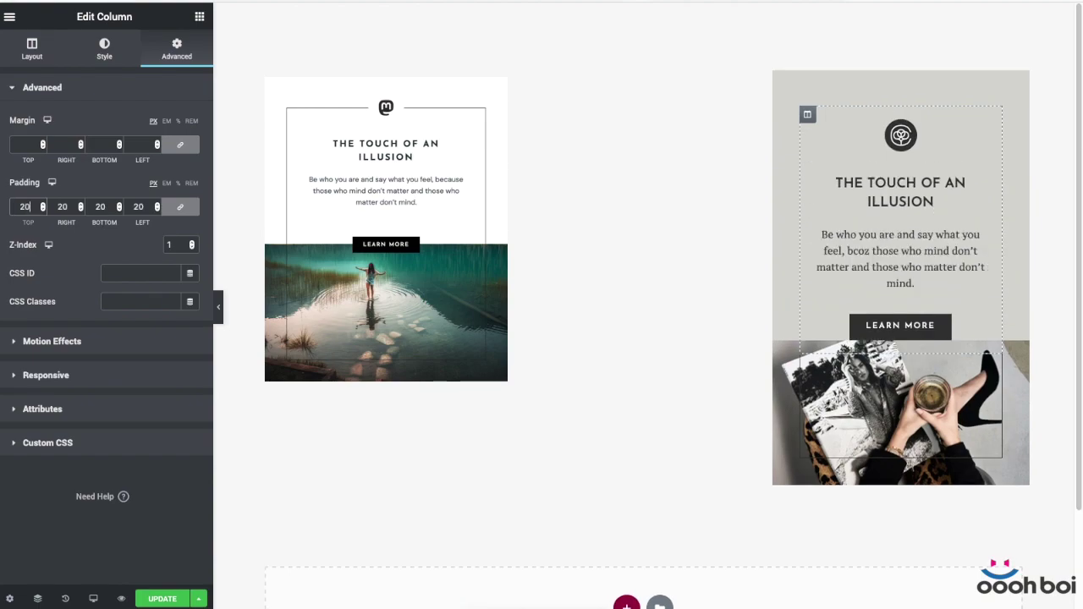
{"action": "left_click", "coordinate": [181, 208]}
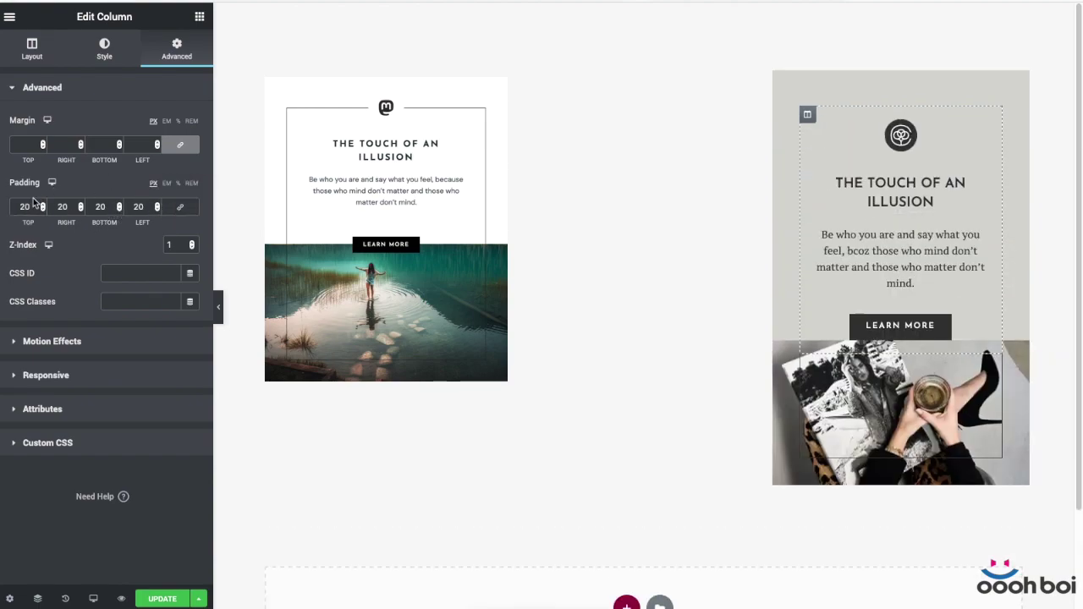
{"action": "double_click", "coordinate": [24, 208]}
{"action": "type", "text": "0"}
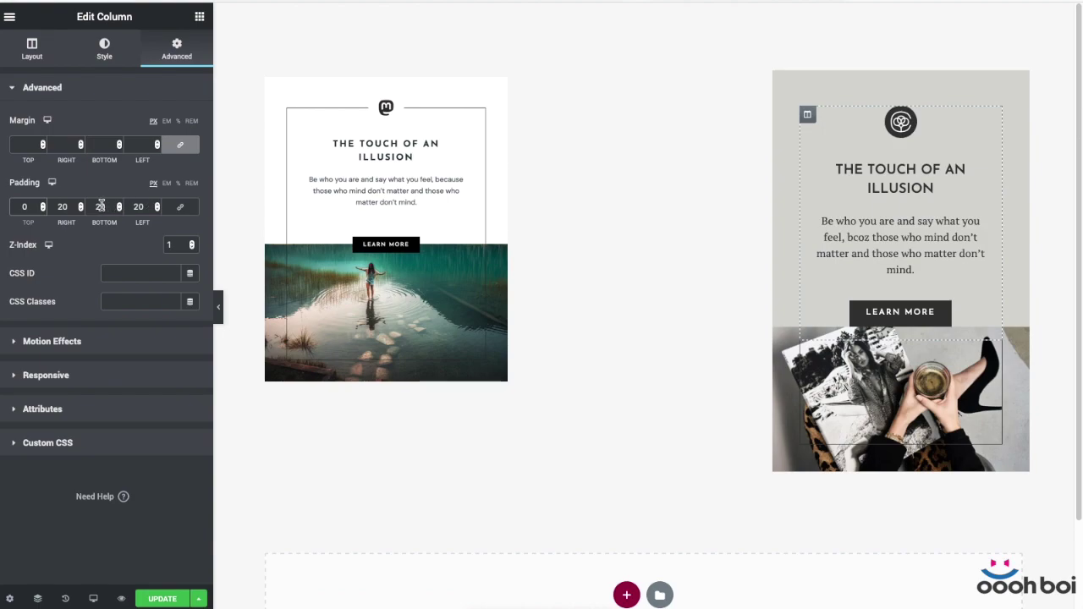
{"action": "double_click", "coordinate": [101, 206]}
{"action": "type", "text": "0"}
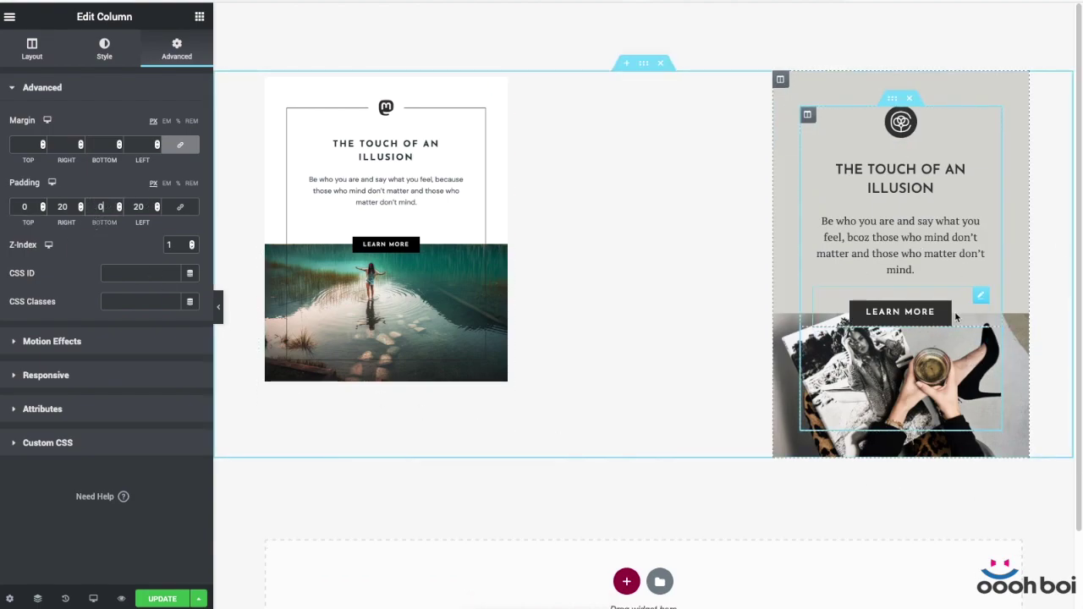
{"action": "left_click", "coordinate": [975, 306]}
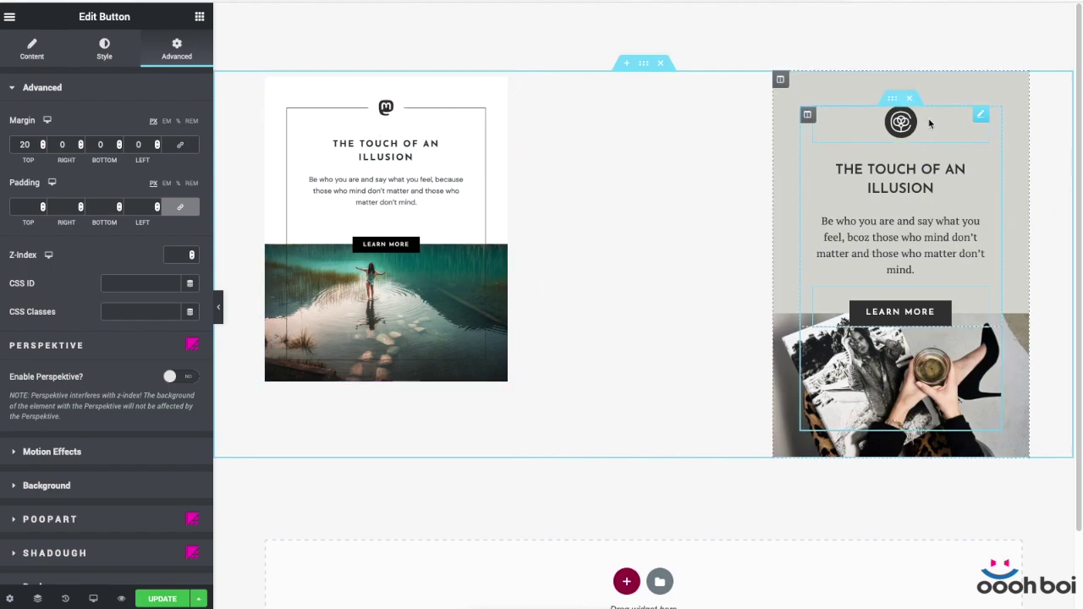
Step: Set the right card emblem's positioning width to Inline (auto)
{"action": "left_click", "coordinate": [980, 117]}
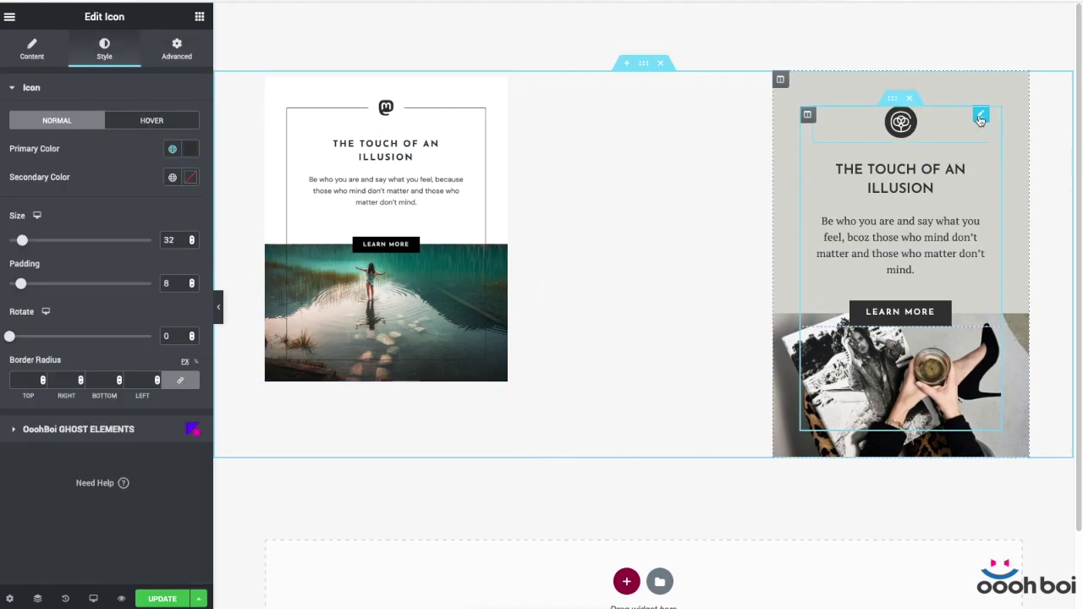
{"action": "left_click", "coordinate": [177, 56]}
{"action": "scroll", "coordinate": [113, 311], "scroll_direction": "down", "scroll_amount": 3}
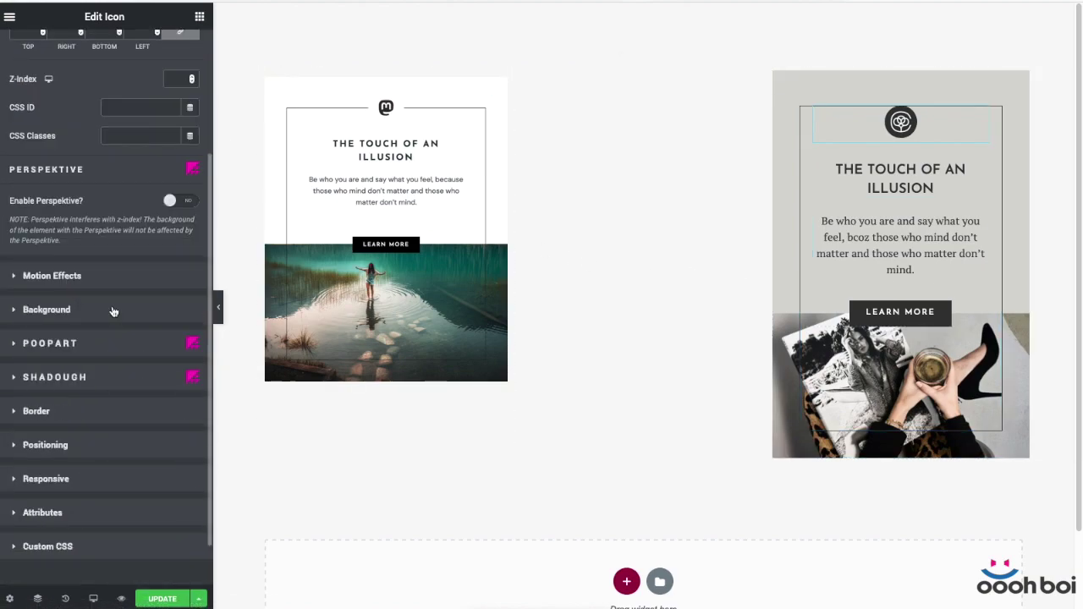
{"action": "scroll", "coordinate": [113, 311], "scroll_direction": "down", "scroll_amount": 1}
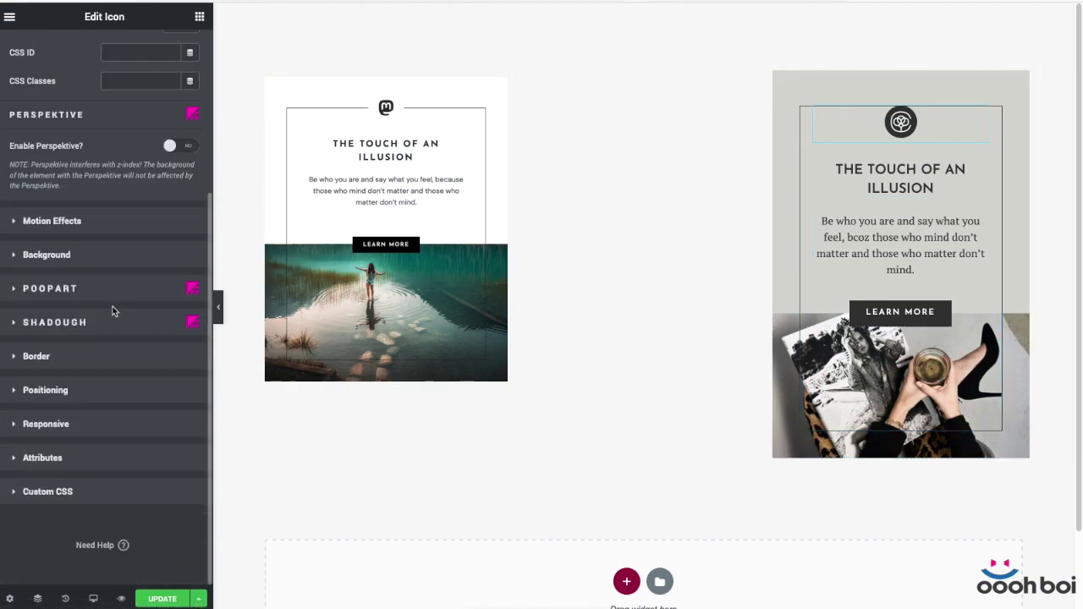
{"action": "left_click", "coordinate": [92, 390]}
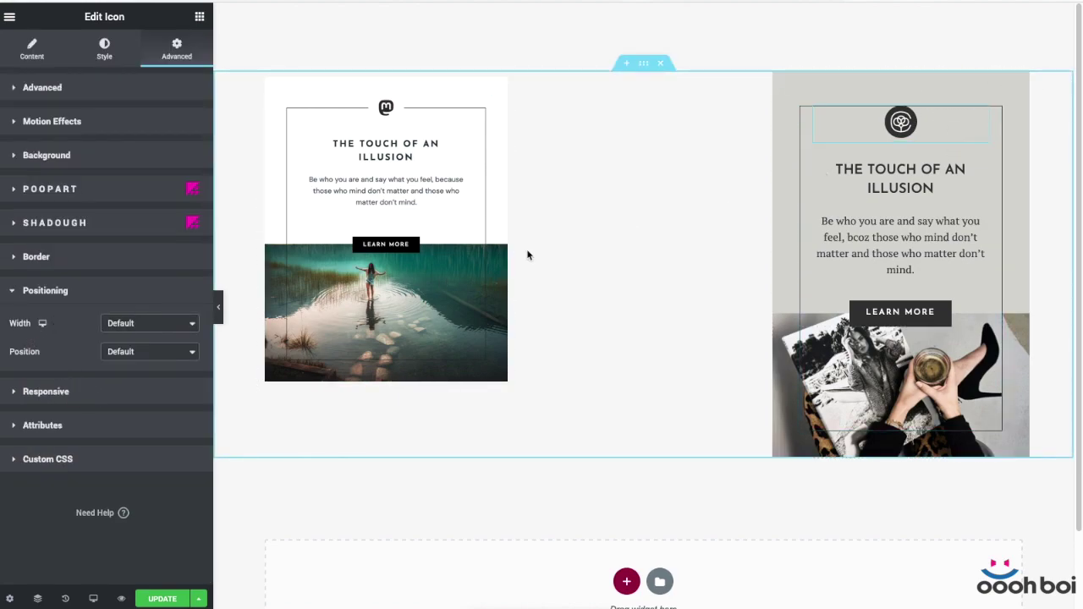
{"action": "left_click", "coordinate": [157, 324]}
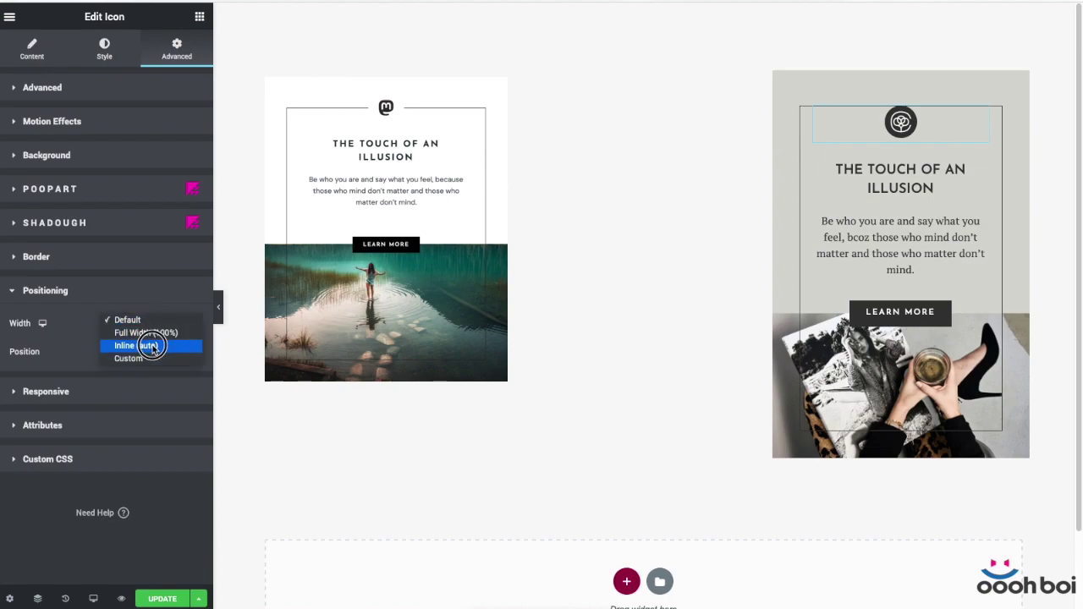
{"action": "left_click", "coordinate": [153, 345]}
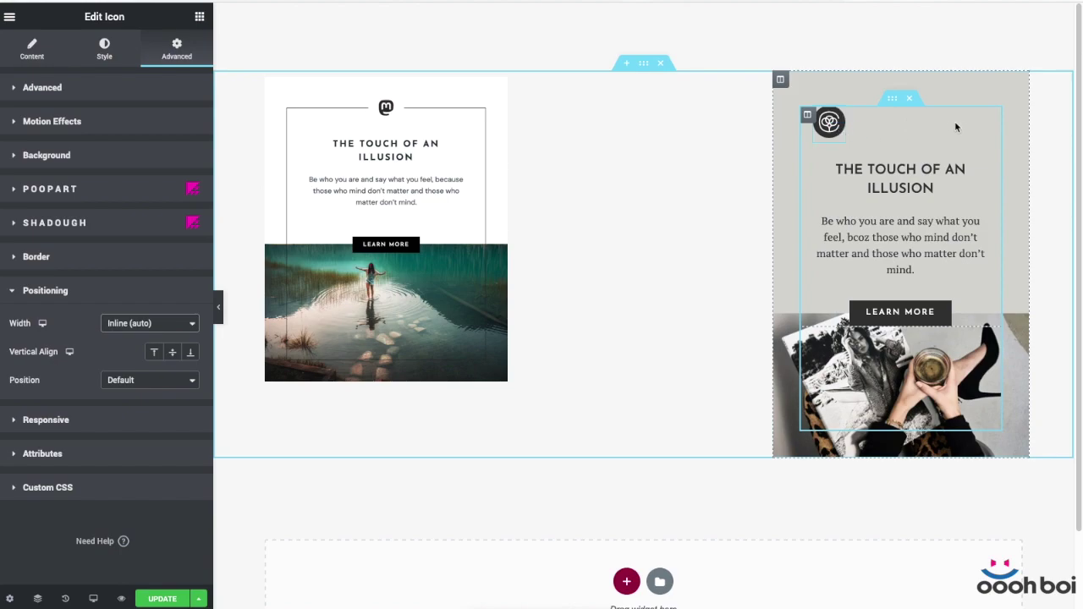
Step: Centre the right column's contents horizontally and unlink the emblem's margin values
{"action": "left_click", "coordinate": [807, 118]}
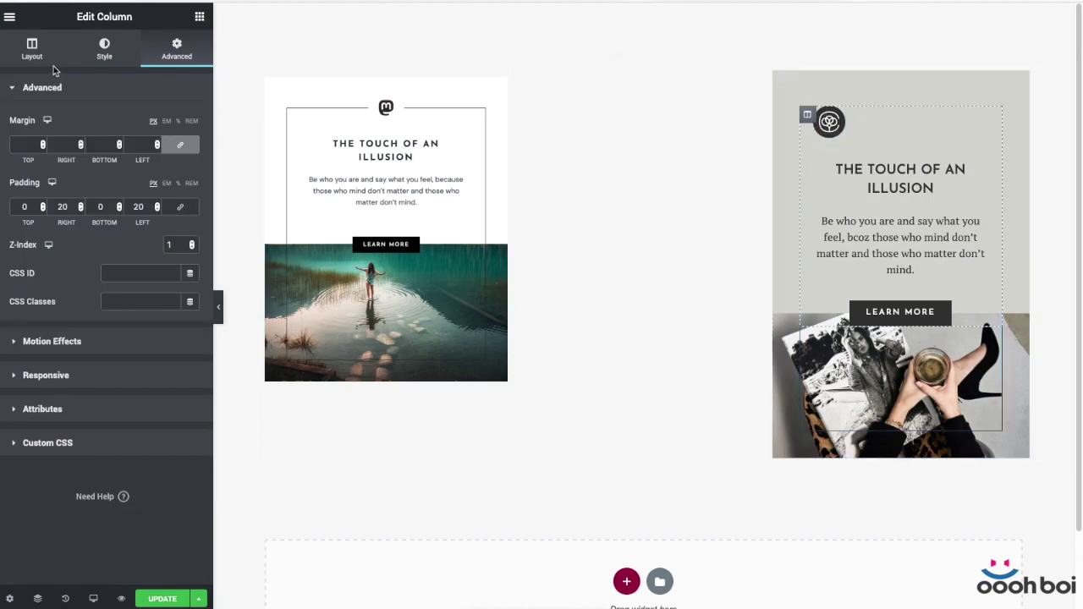
{"action": "left_click", "coordinate": [32, 51]}
{"action": "left_click", "coordinate": [145, 177]}
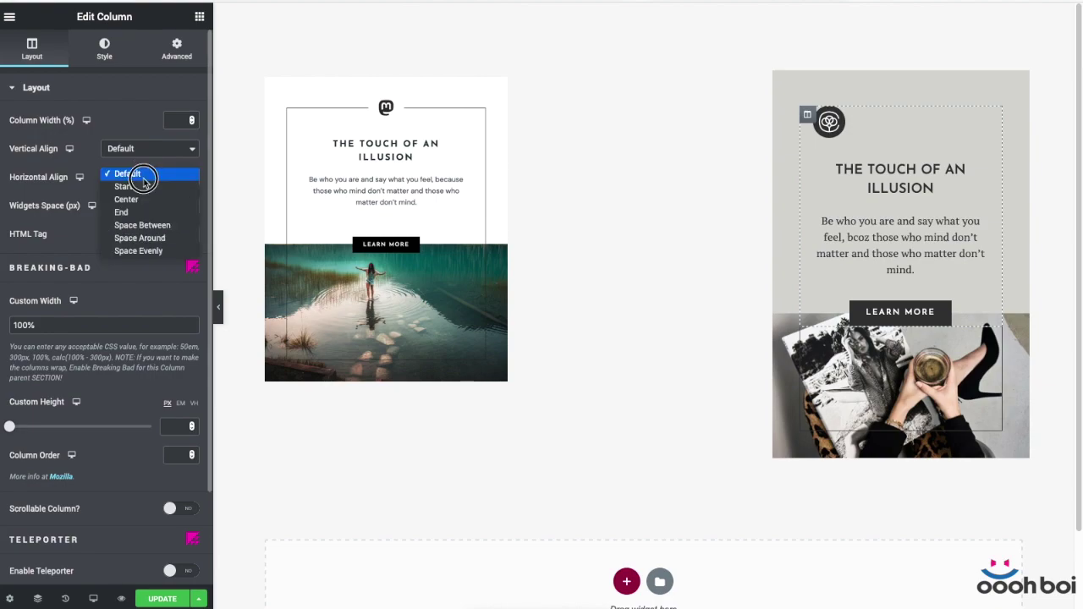
{"action": "left_click", "coordinate": [153, 199]}
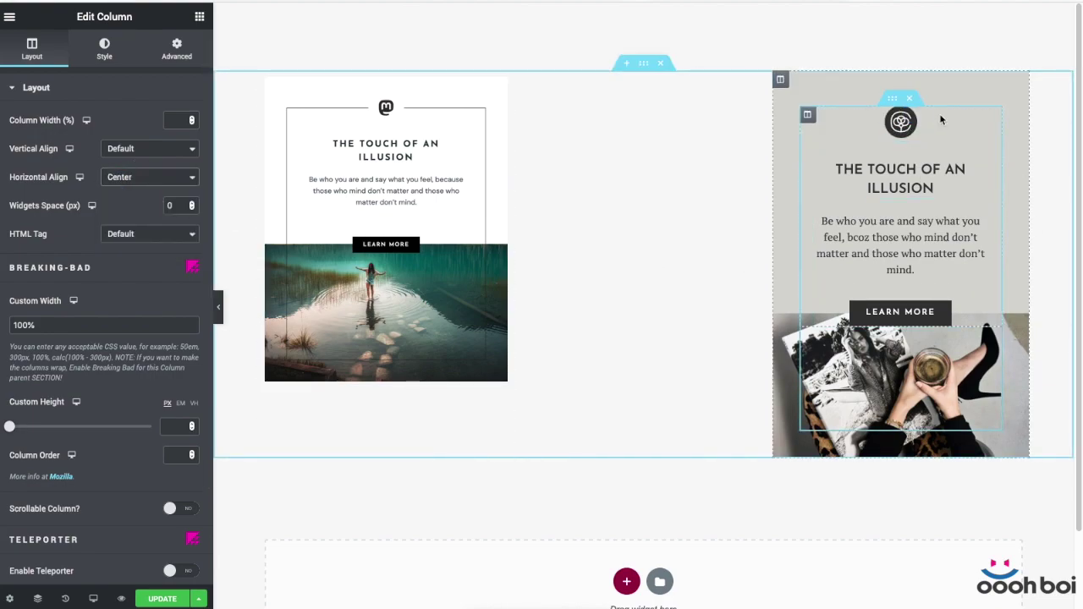
{"action": "left_click", "coordinate": [910, 119]}
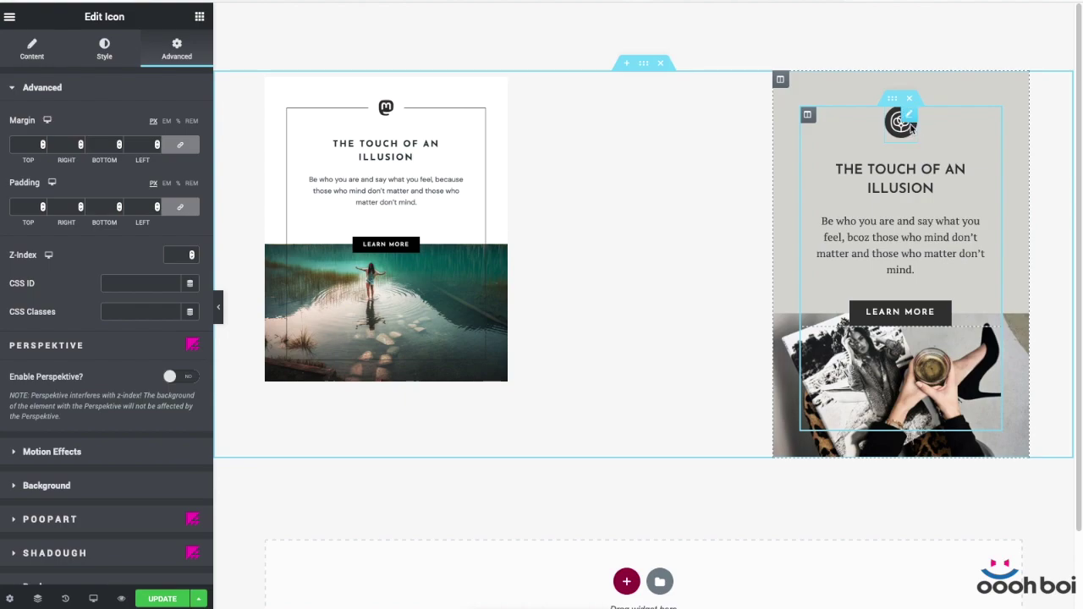
{"action": "left_click", "coordinate": [179, 144]}
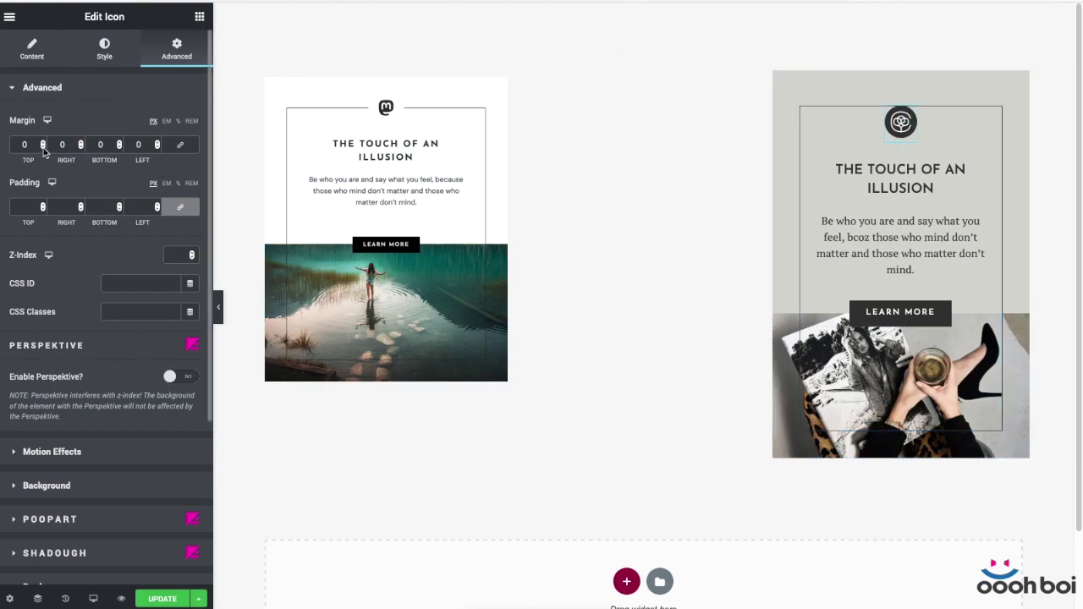
Step: Scroll down the emblem's Advanced settings to reach its margin fields
{"action": "scroll", "coordinate": [44, 150], "scroll_direction": "down", "scroll_amount": 20}
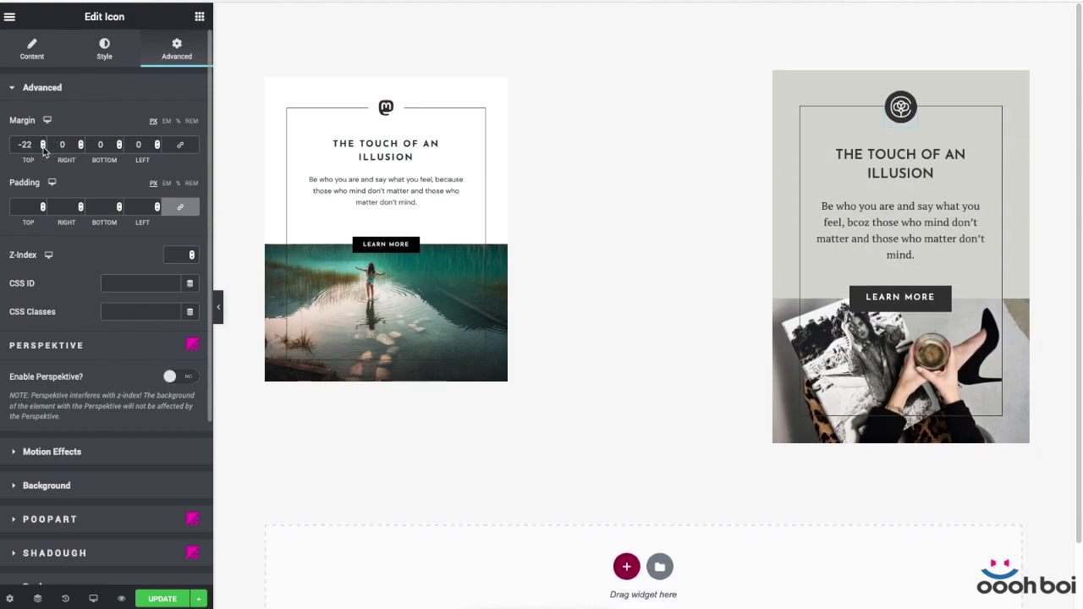
{"action": "scroll", "coordinate": [44, 149], "scroll_direction": "down", "scroll_amount": 2}
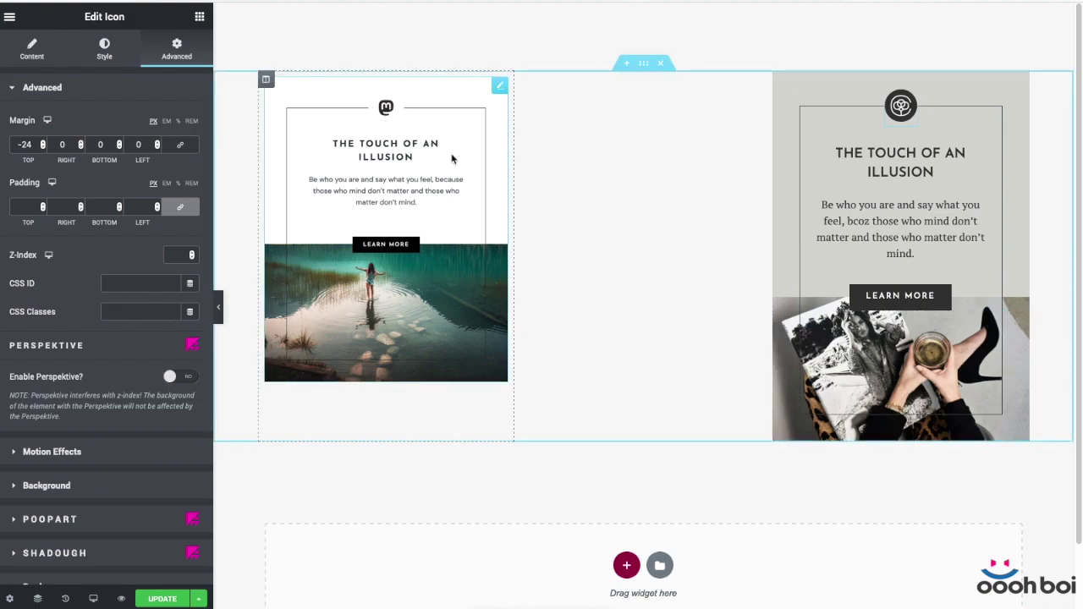
Step: Give the emblem a Classic background using the global Dull grey colour
{"action": "left_click", "coordinate": [144, 486]}
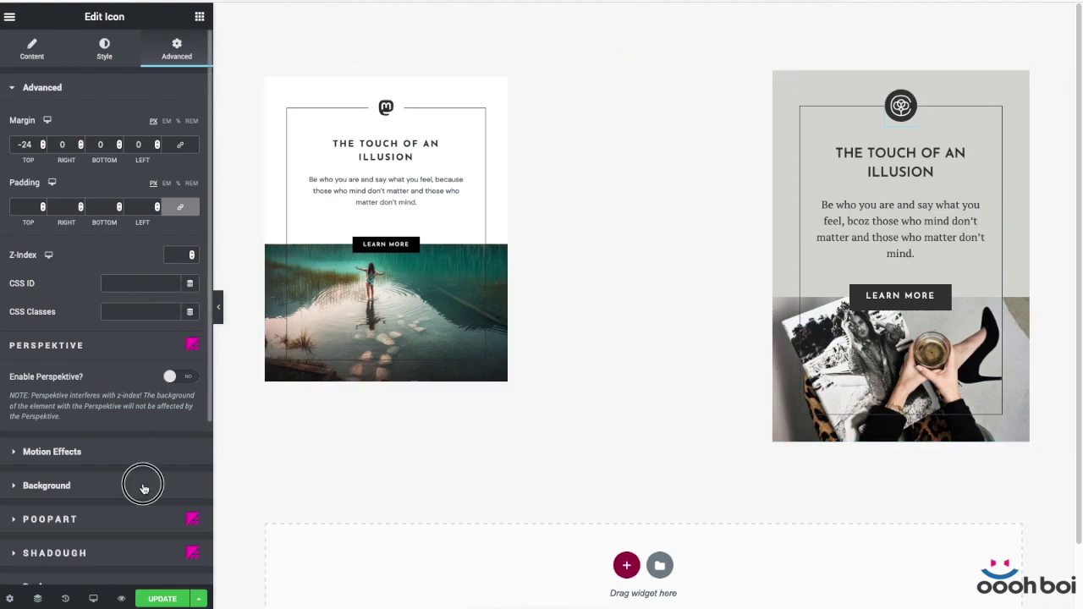
{"action": "left_click", "coordinate": [169, 218]}
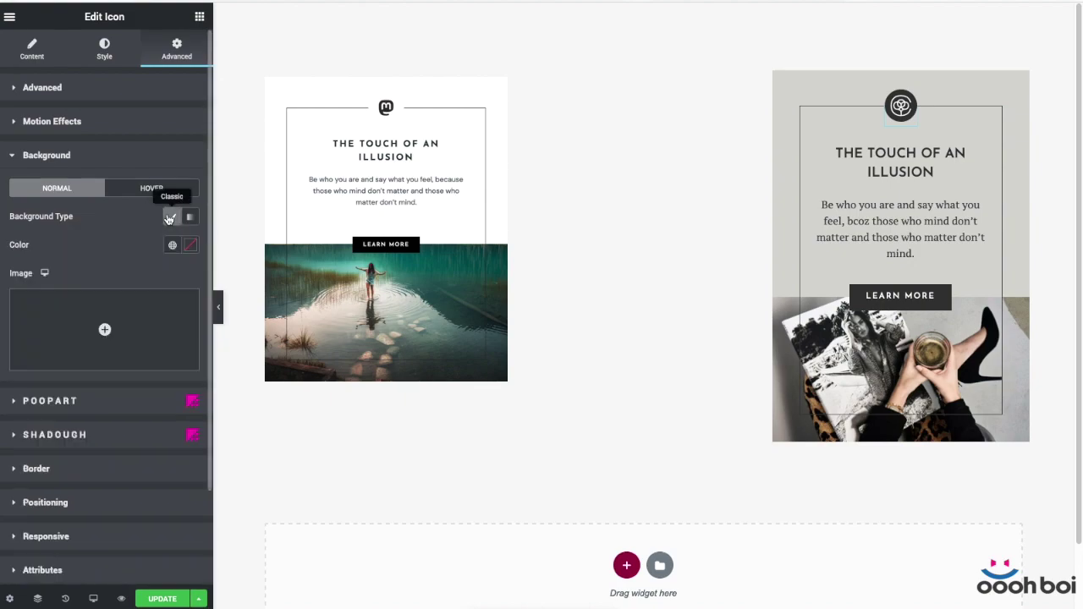
{"action": "left_click", "coordinate": [173, 245]}
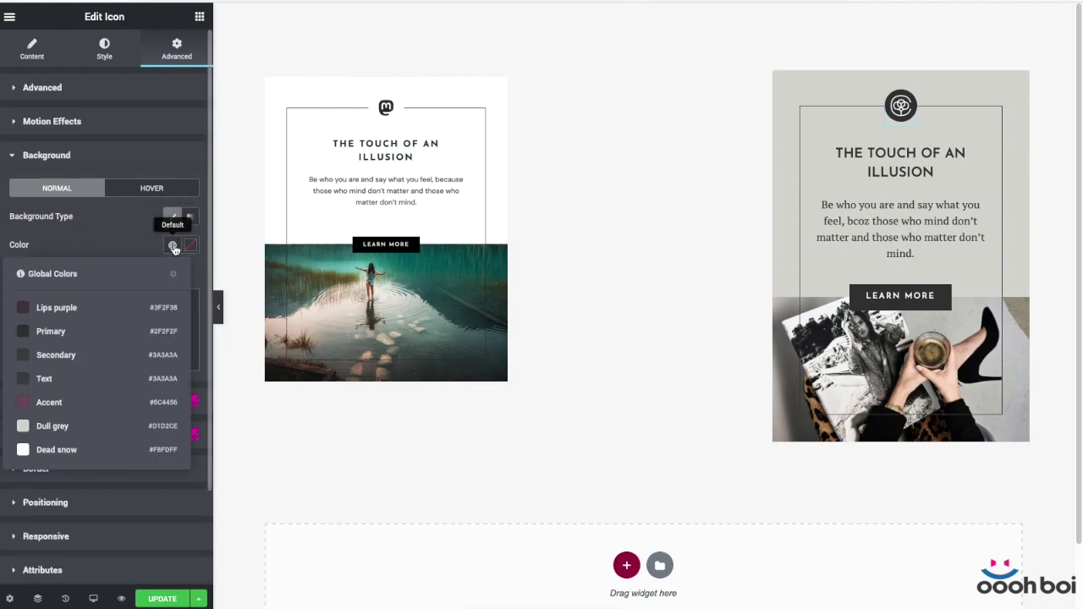
{"action": "left_click", "coordinate": [67, 430]}
Step: Unlink the emblem's padding and set left and right padding to 12 px
{"action": "left_click", "coordinate": [173, 90]}
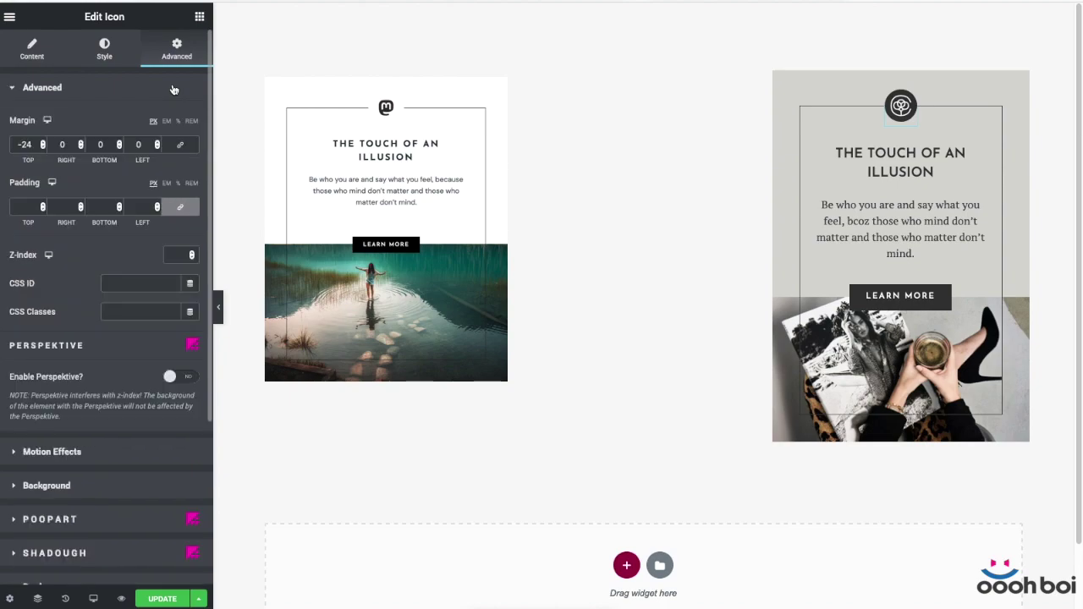
{"action": "left_click", "coordinate": [180, 206]}
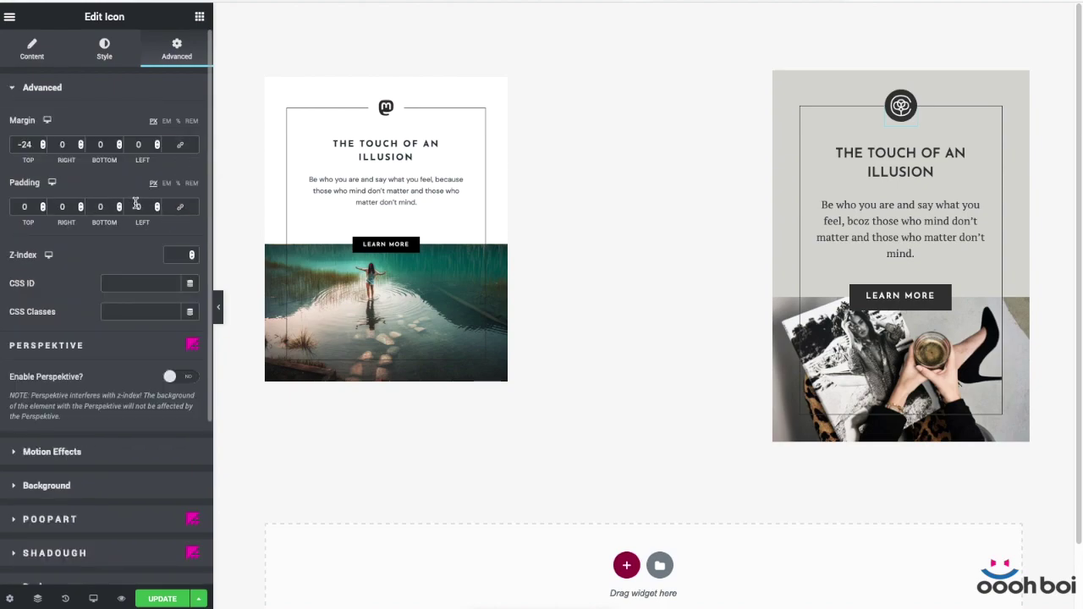
{"action": "double_click", "coordinate": [146, 206]}
{"action": "type", "text": "10"}
{"action": "double_click", "coordinate": [68, 206]}
{"action": "type", "text": "12"}
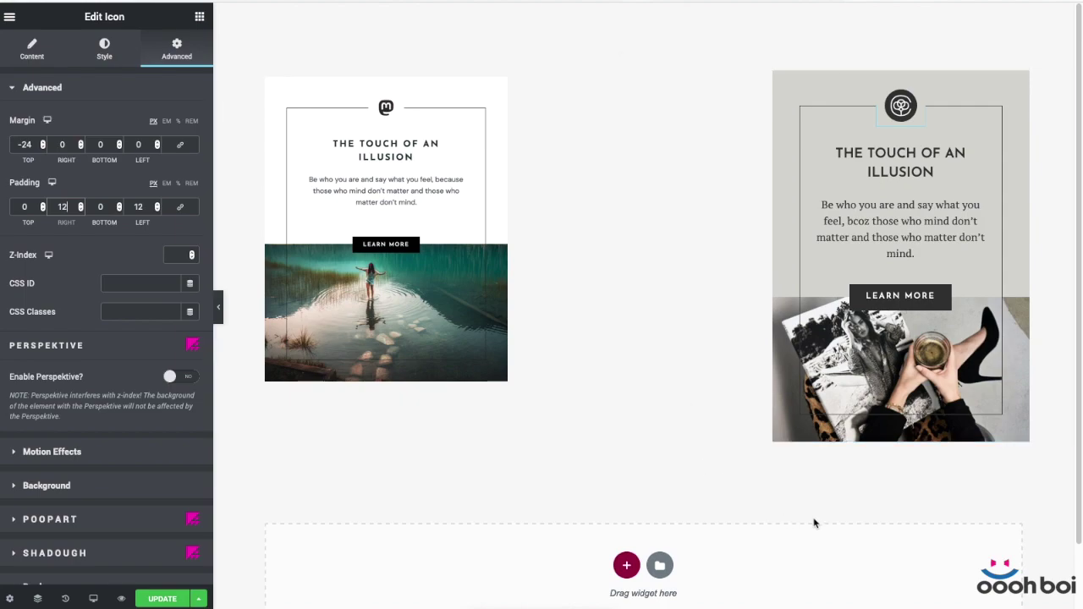
Step: Add a one-column section below and paste a copy of the right card column, removing the empty column
{"action": "scroll", "coordinate": [811, 521], "scroll_direction": "down", "scroll_amount": 1}
{"action": "left_click", "coordinate": [623, 496]}
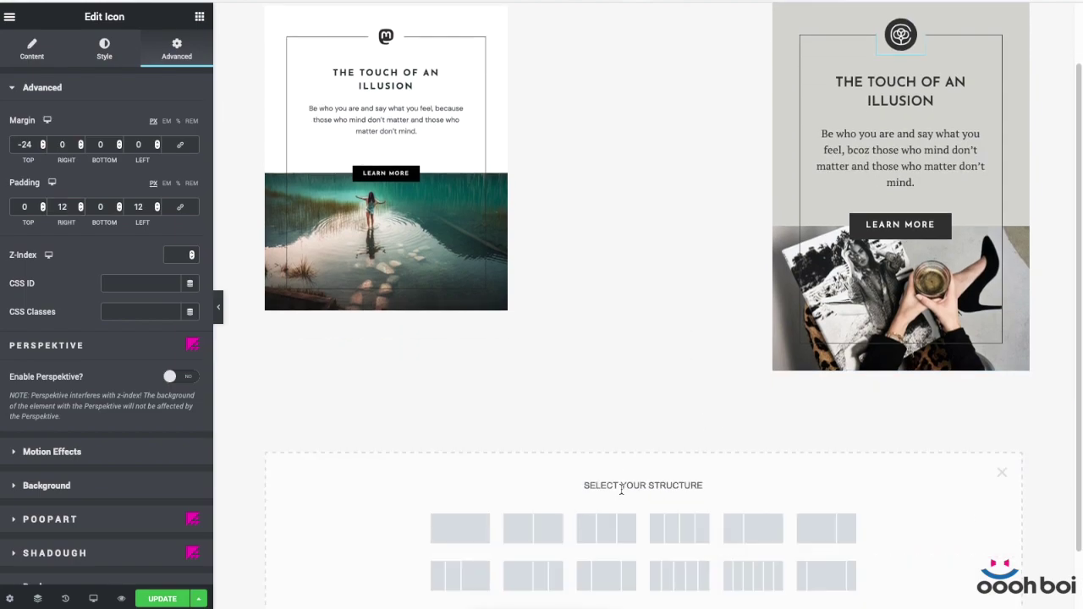
{"action": "scroll", "coordinate": [621, 490], "scroll_direction": "down", "scroll_amount": 1}
{"action": "left_click", "coordinate": [483, 454]}
{"action": "scroll", "coordinate": [792, 88], "scroll_direction": "up", "scroll_amount": 2}
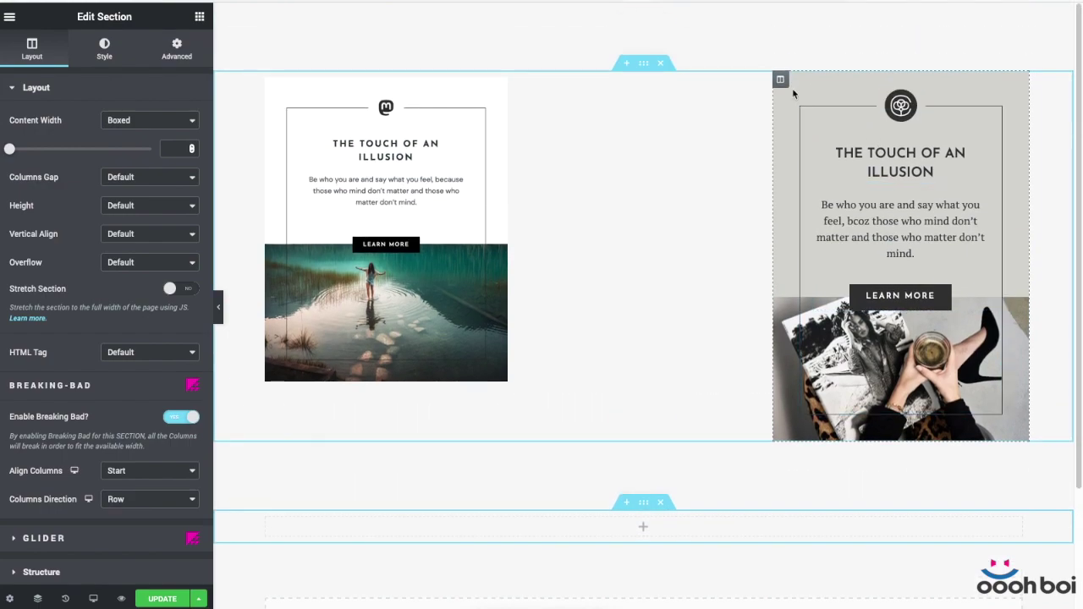
{"action": "right_click", "coordinate": [780, 80]}
{"action": "left_click", "coordinate": [811, 169]}
{"action": "scroll", "coordinate": [362, 386], "scroll_direction": "down", "scroll_amount": 2}
{"action": "right_click", "coordinate": [266, 374]}
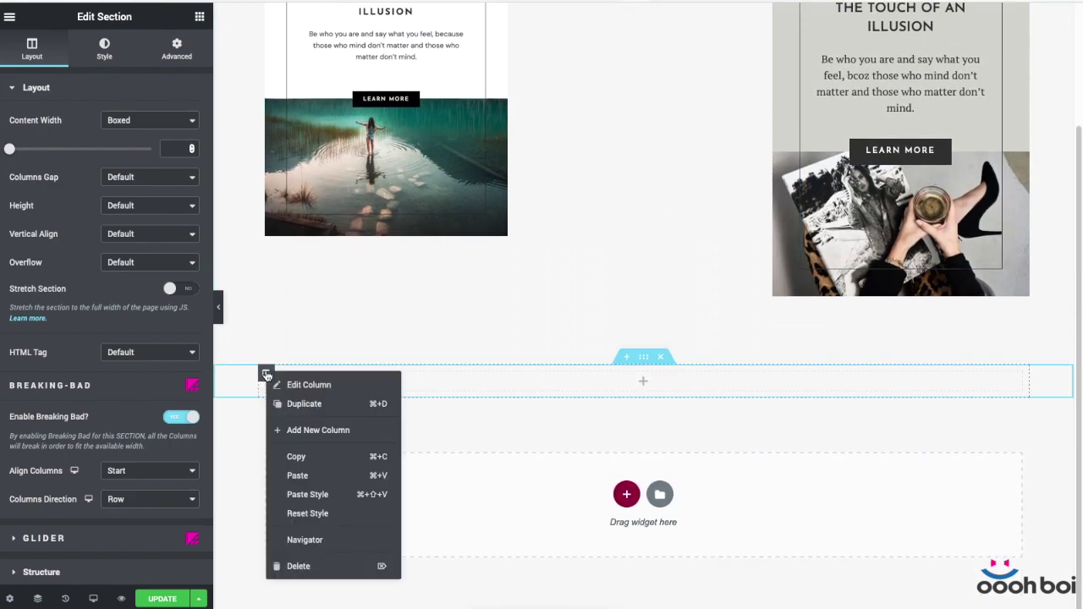
{"action": "left_click", "coordinate": [313, 475]}
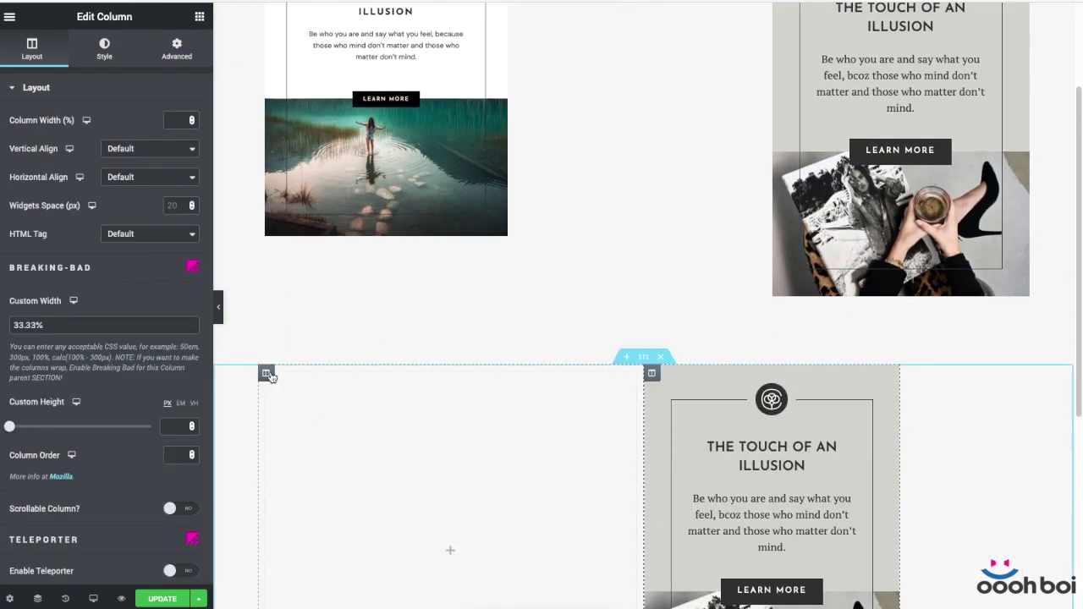
{"action": "right_click", "coordinate": [267, 375]}
{"action": "left_click", "coordinate": [309, 564]}
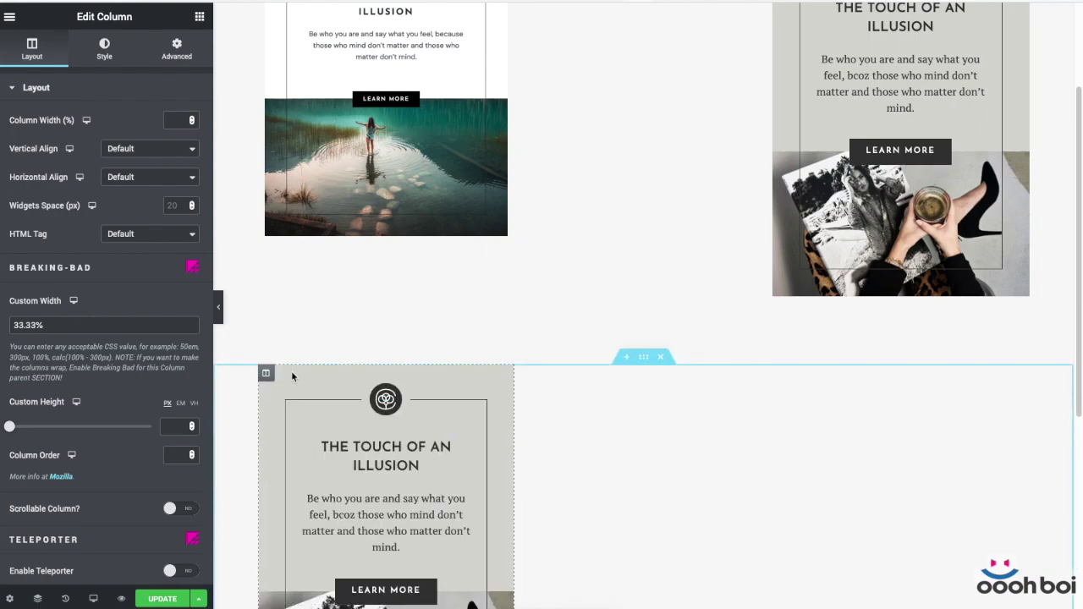
Step: Set the pasted column's margin to 5 and duplicate it twice for three cards
{"action": "left_click", "coordinate": [177, 48]}
{"action": "left_click", "coordinate": [25, 145]}
{"action": "type", "text": "5"}
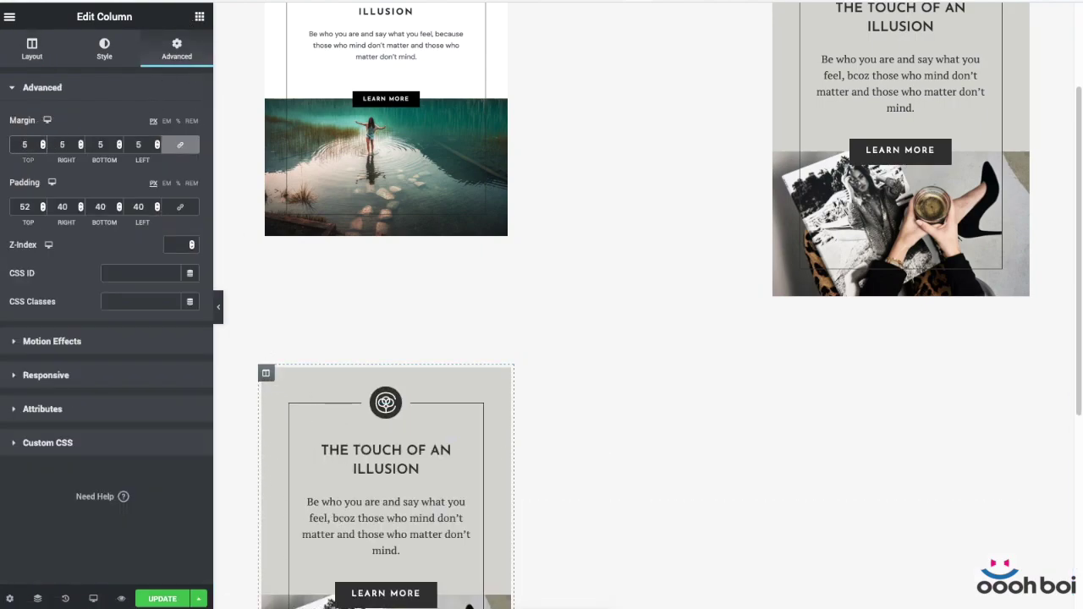
{"action": "scroll", "coordinate": [298, 160], "scroll_direction": "down", "scroll_amount": 3}
{"action": "right_click", "coordinate": [267, 157]}
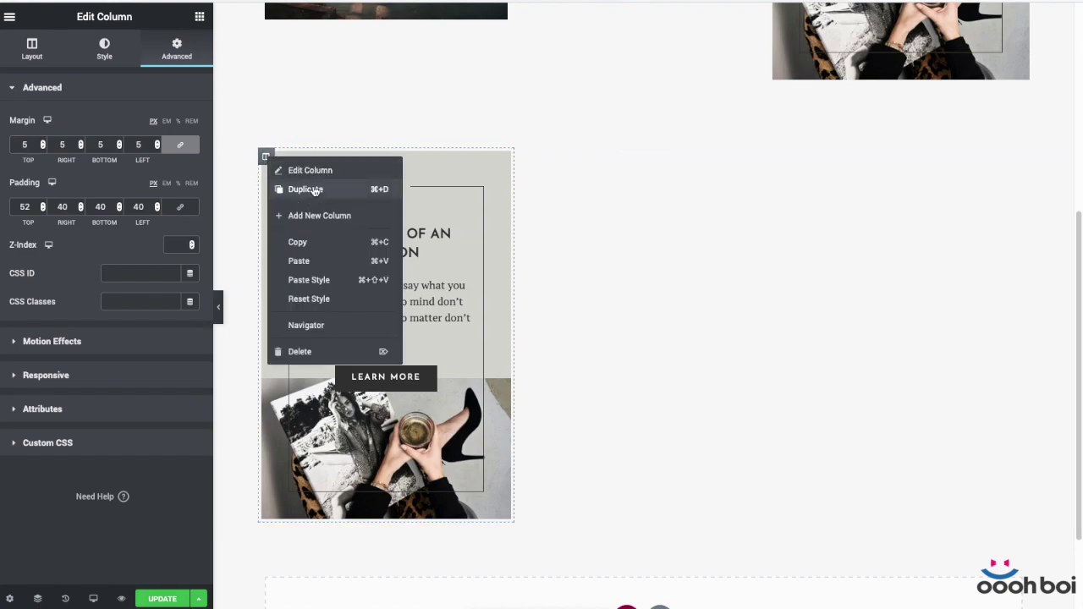
{"action": "key", "text": "super+d"}
{"action": "right_click", "coordinate": [522, 157]}
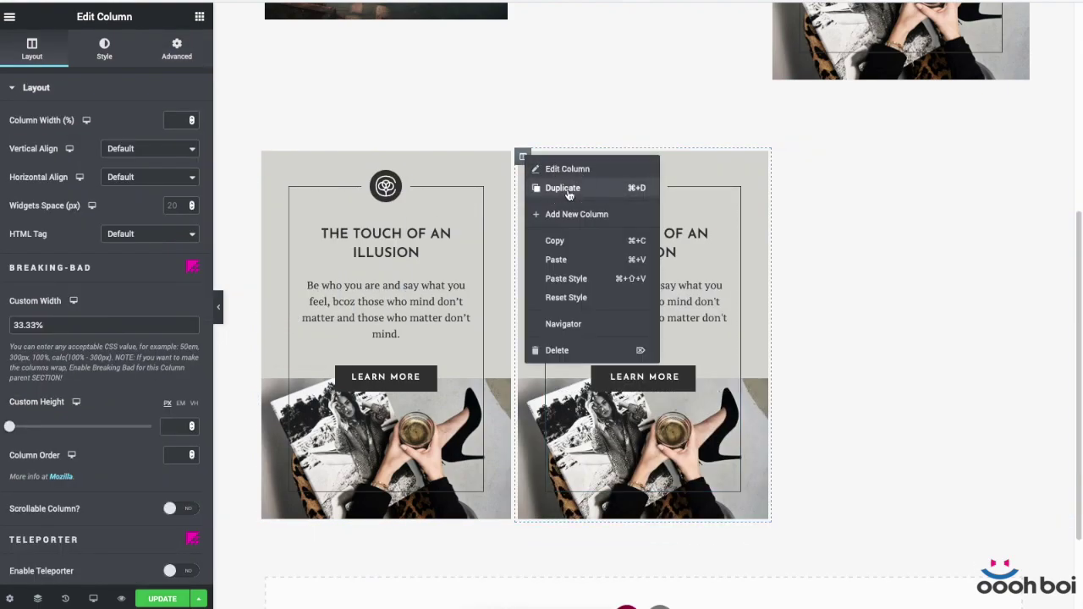
{"action": "left_click", "coordinate": [568, 188]}
Step: Give the middle card a different Creative icon and the third card the Dev icon
{"action": "left_click", "coordinate": [662, 197]}
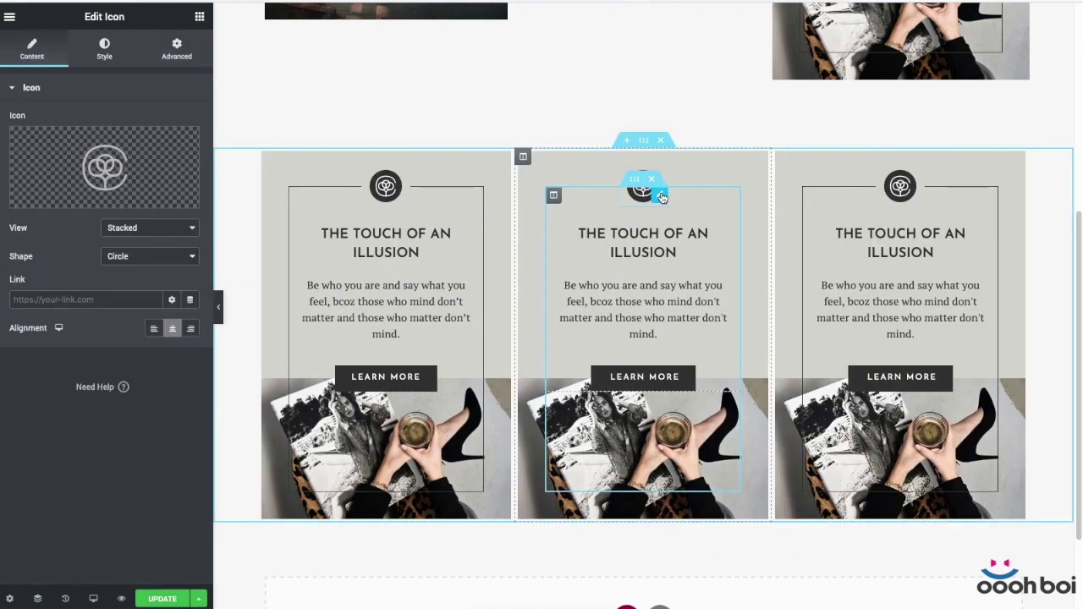
{"action": "left_click", "coordinate": [105, 169]}
{"action": "left_click", "coordinate": [636, 326]}
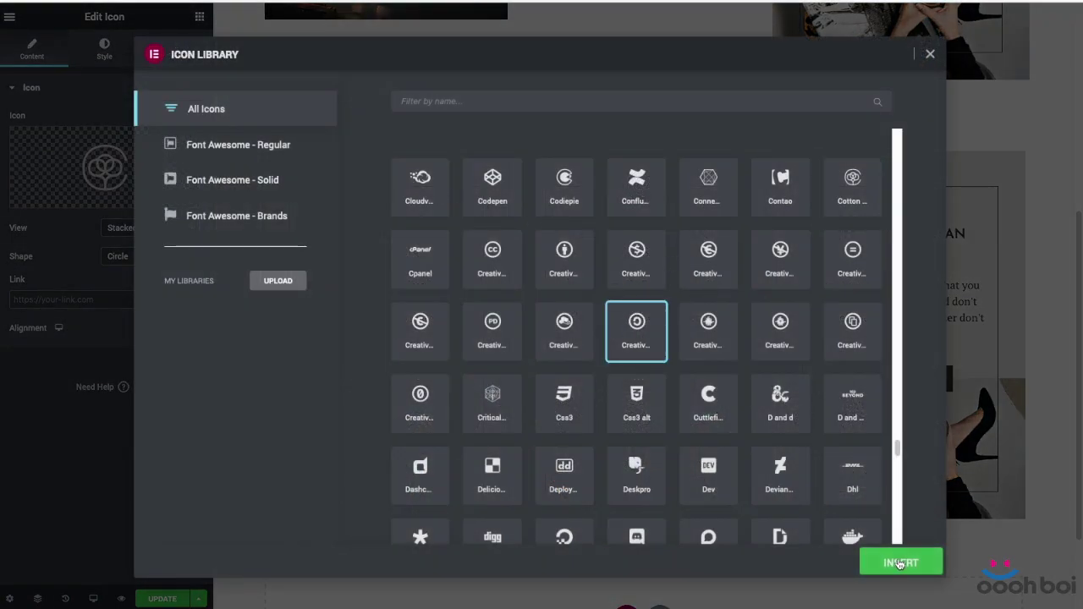
{"action": "left_click", "coordinate": [900, 563]}
{"action": "left_click", "coordinate": [94, 175]}
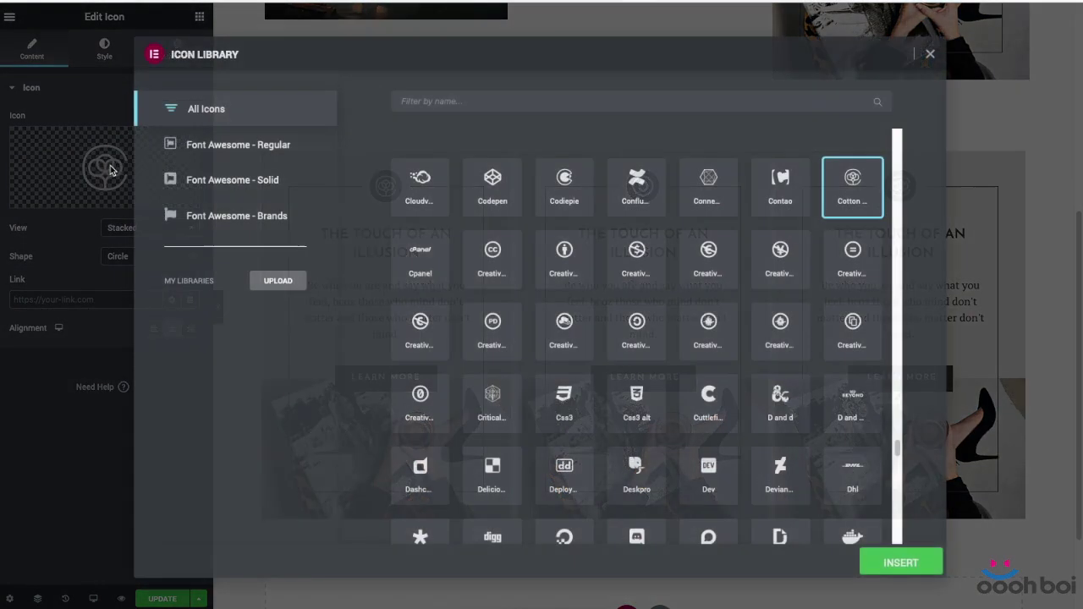
{"action": "left_click", "coordinate": [708, 402]}
{"action": "double_click", "coordinate": [708, 466]}
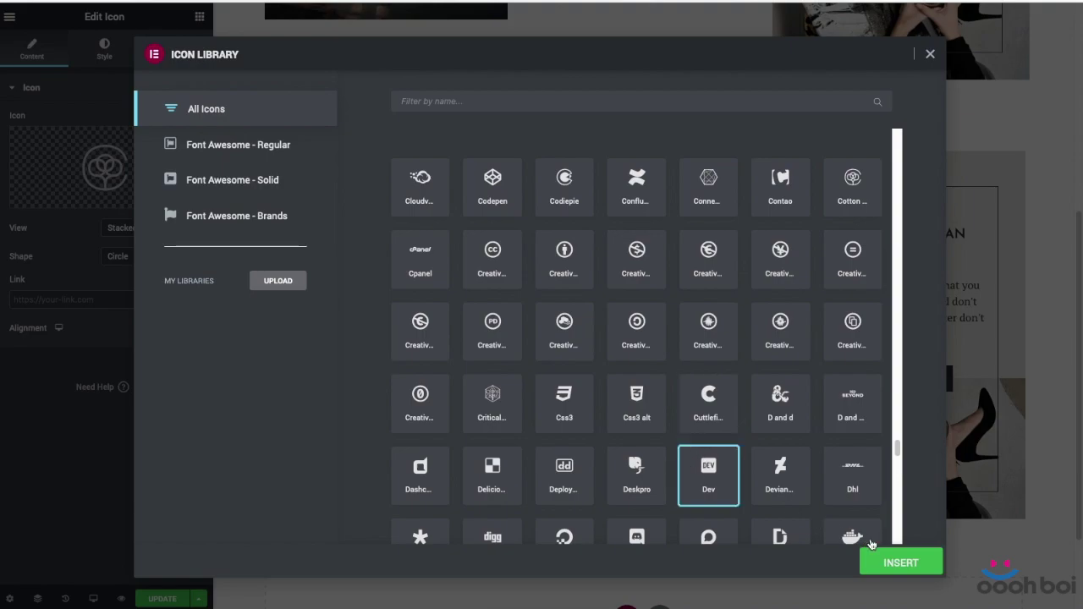
Step: Replace the first card's photo with the laptop image and the third's with the seated-woman image
{"action": "left_click", "coordinate": [442, 451]}
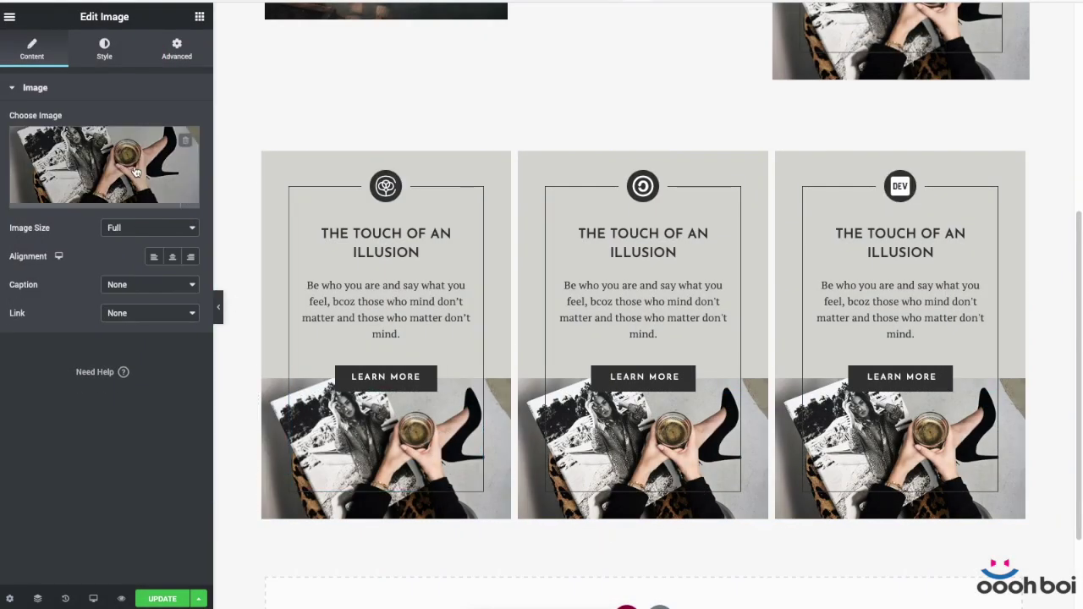
{"action": "left_click", "coordinate": [106, 169]}
{"action": "left_click", "coordinate": [510, 290]}
{"action": "left_click", "coordinate": [1018, 572]}
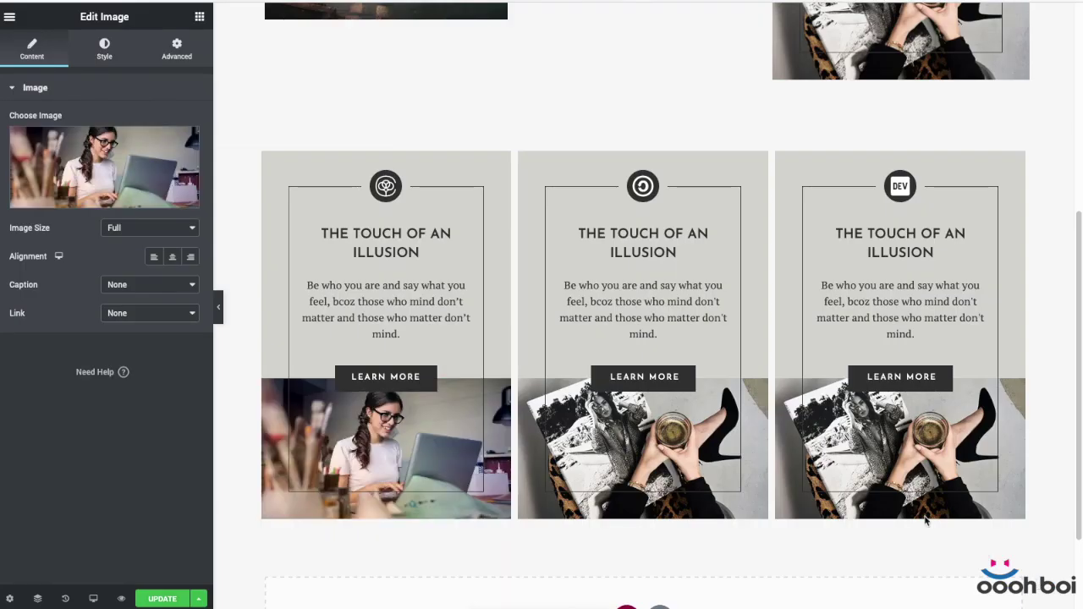
{"action": "left_click", "coordinate": [853, 466]}
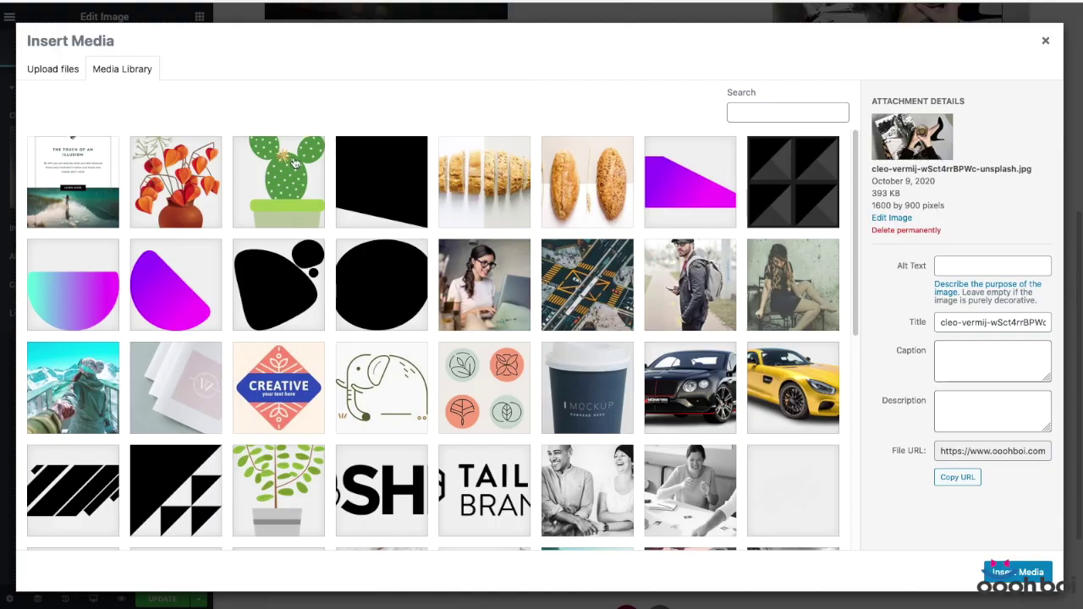
{"action": "left_click", "coordinate": [793, 284]}
{"action": "left_click", "coordinate": [1018, 572]}
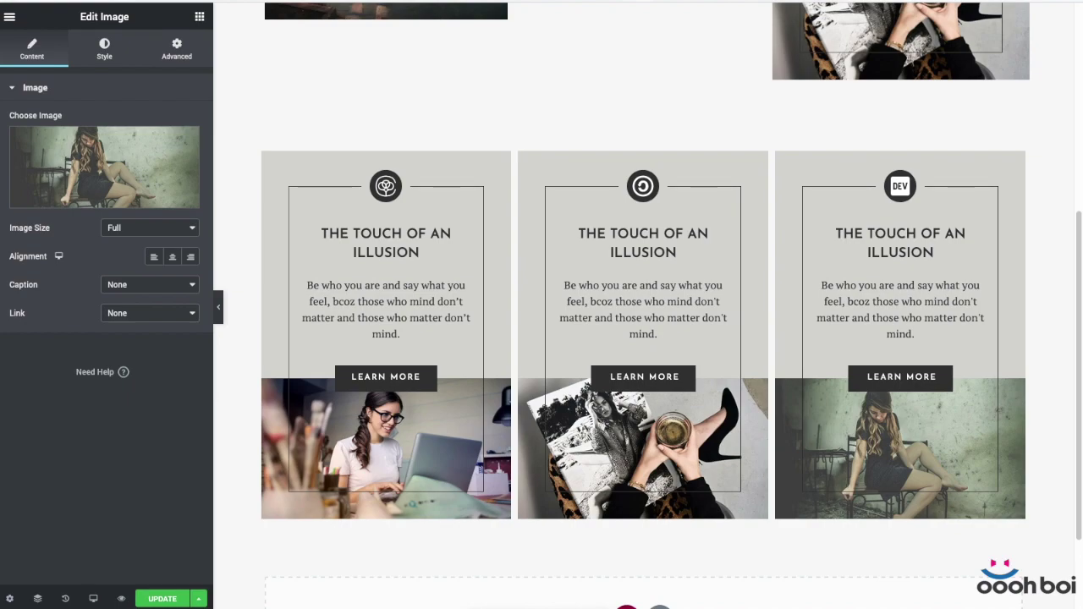
Step: Append 'another line here' to the middle card's heading and bring up the first column's Style settings
{"action": "left_click", "coordinate": [677, 249]}
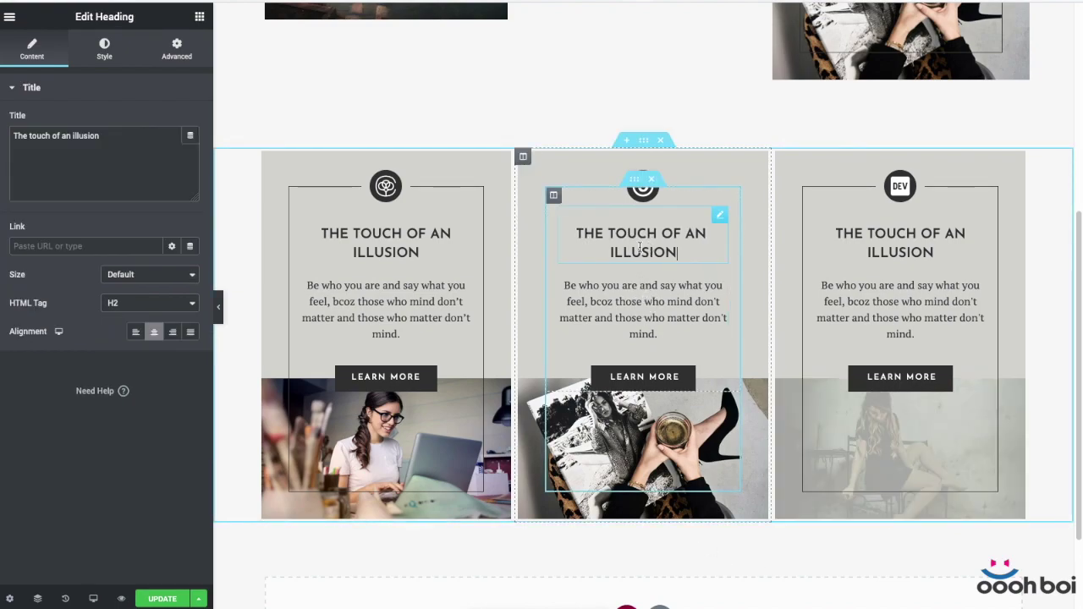
{"action": "type", "text": "an"}
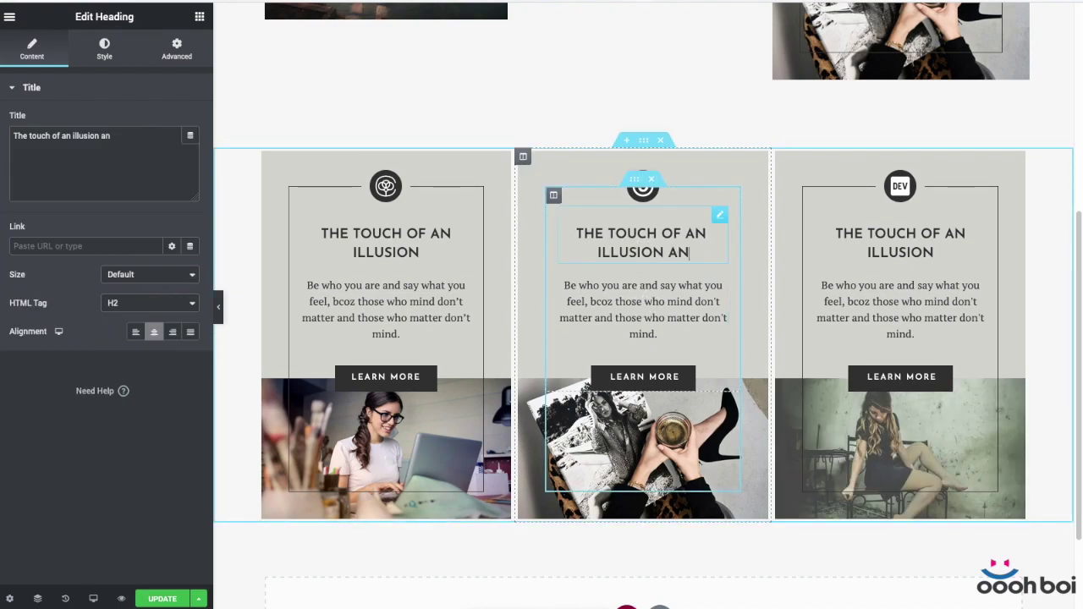
{"action": "type", "text": "other l"}
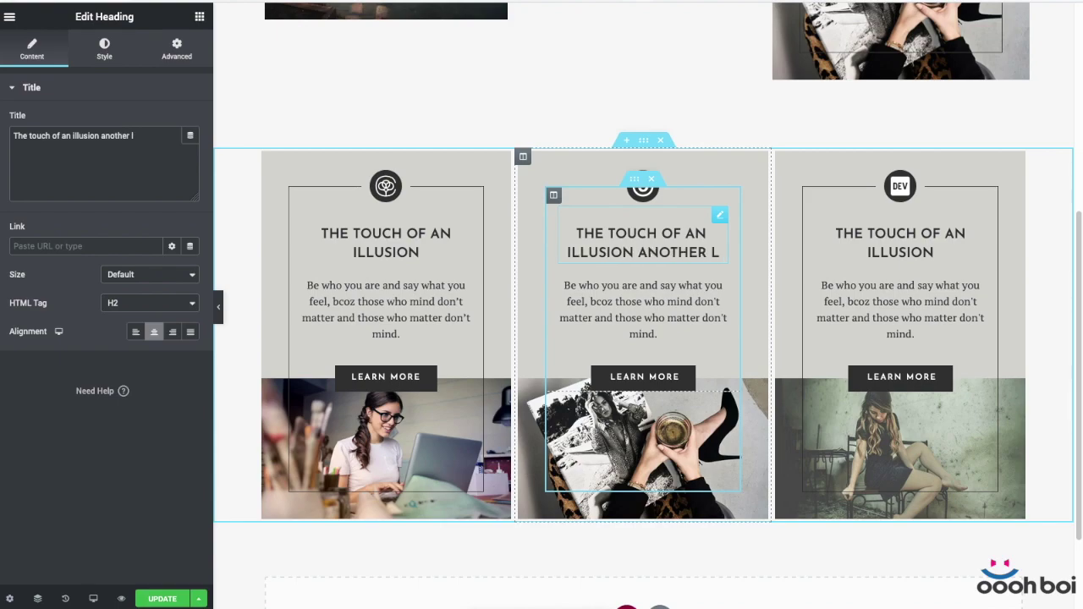
{"action": "type", "text": "ine here"}
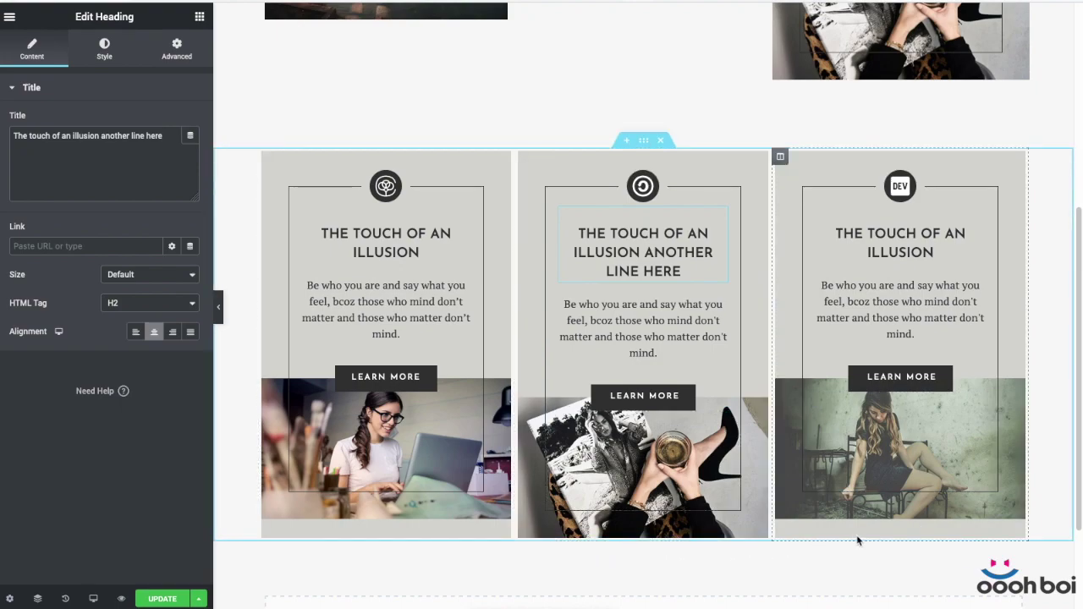
{"action": "scroll", "coordinate": [833, 525], "scroll_direction": "down", "scroll_amount": 2}
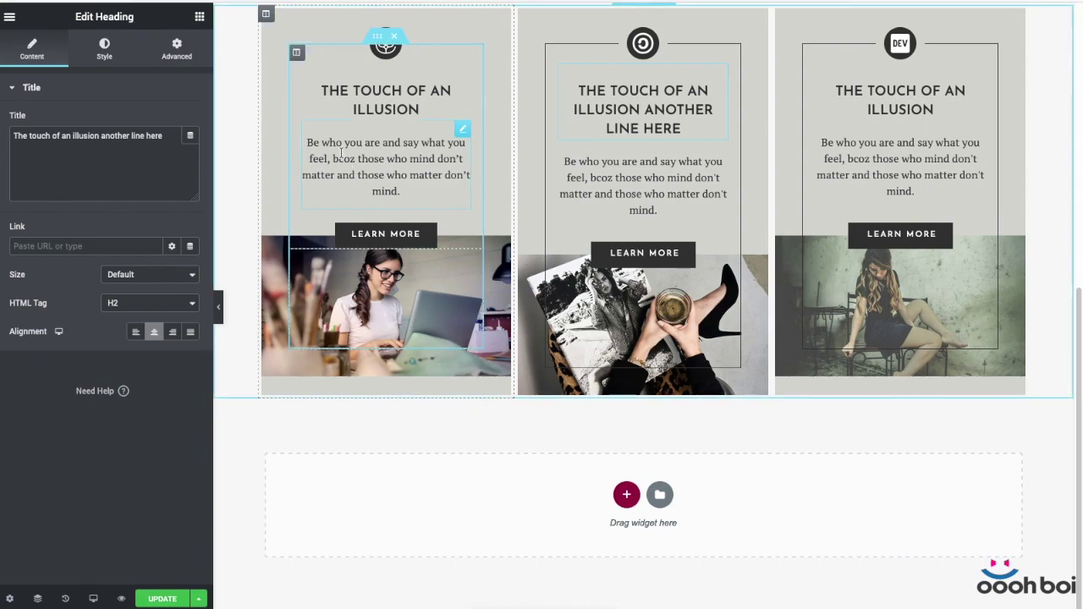
{"action": "left_click", "coordinate": [265, 16]}
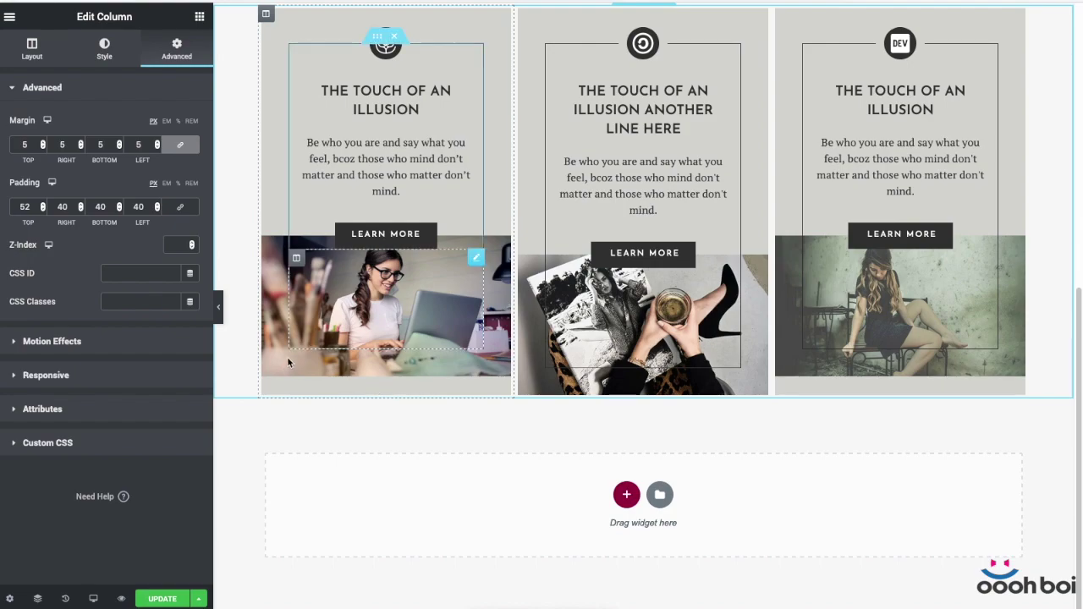
{"action": "left_click", "coordinate": [104, 49]}
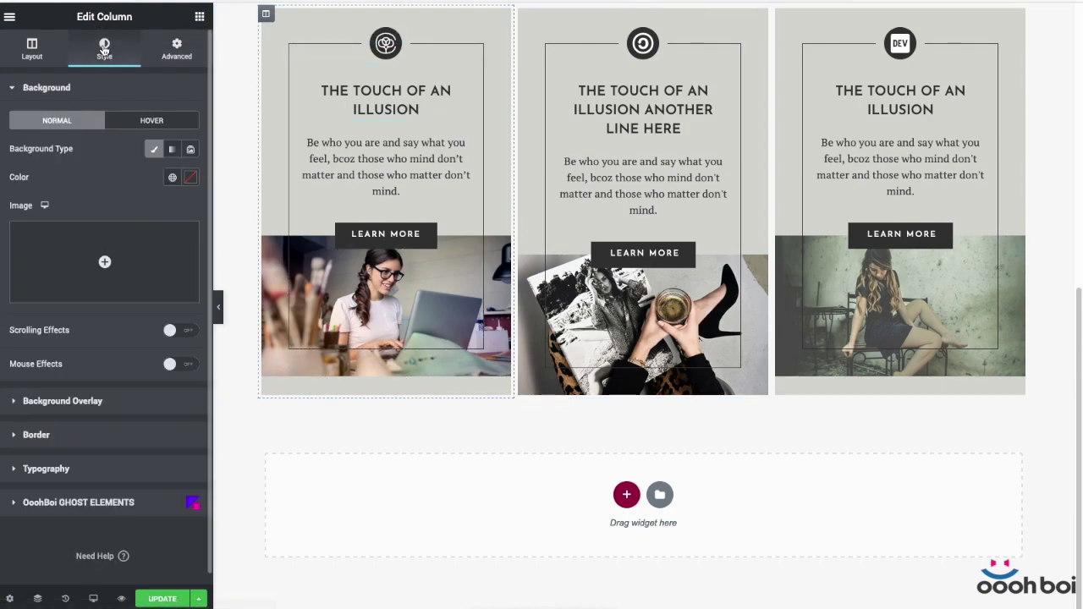
Step: Enable Overlaiz in the first column's Background Overlay and set its height to 75
{"action": "left_click", "coordinate": [138, 400]}
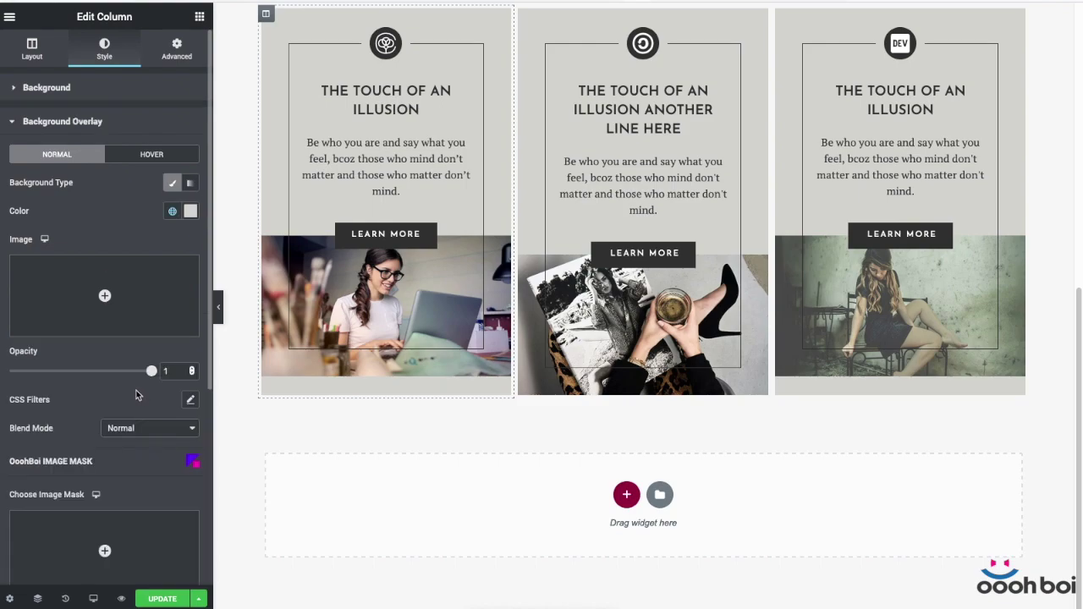
{"action": "scroll", "coordinate": [139, 396], "scroll_direction": "down", "scroll_amount": 4}
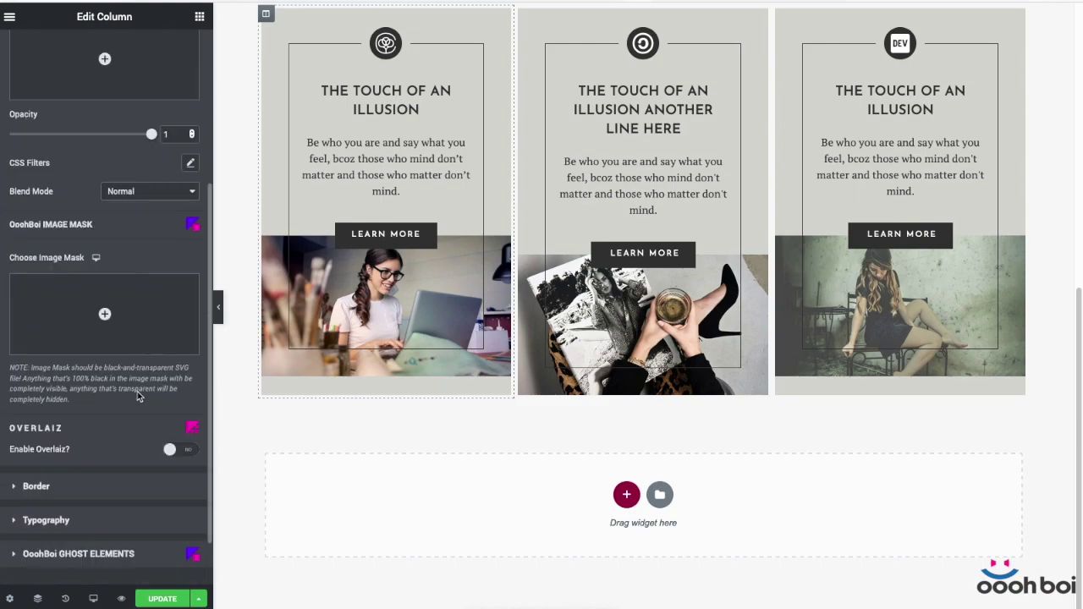
{"action": "left_click", "coordinate": [172, 388]}
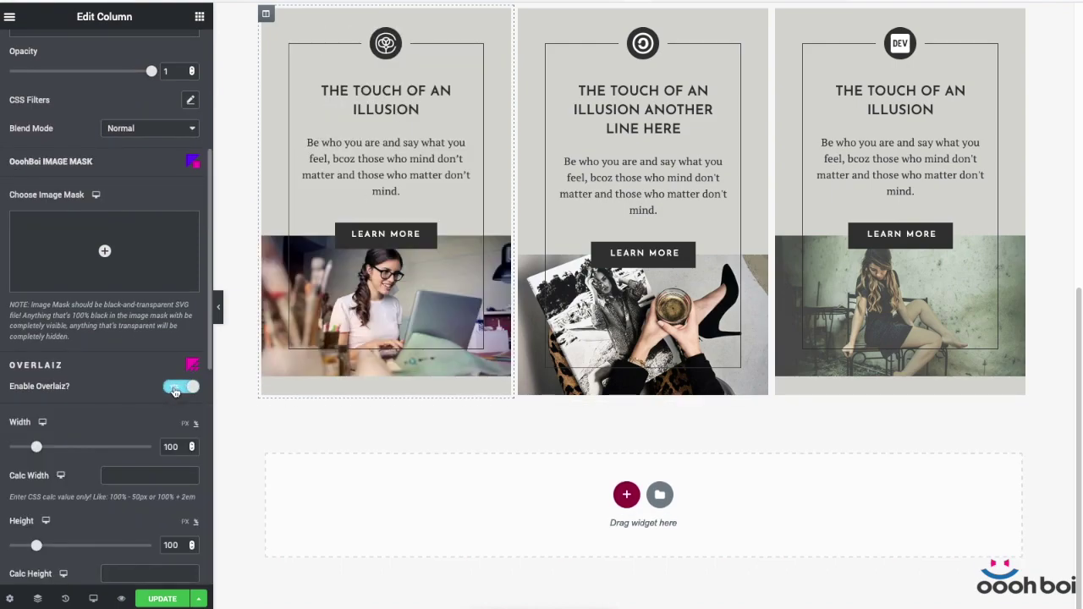
{"action": "scroll", "coordinate": [140, 368], "scroll_direction": "down", "scroll_amount": 3}
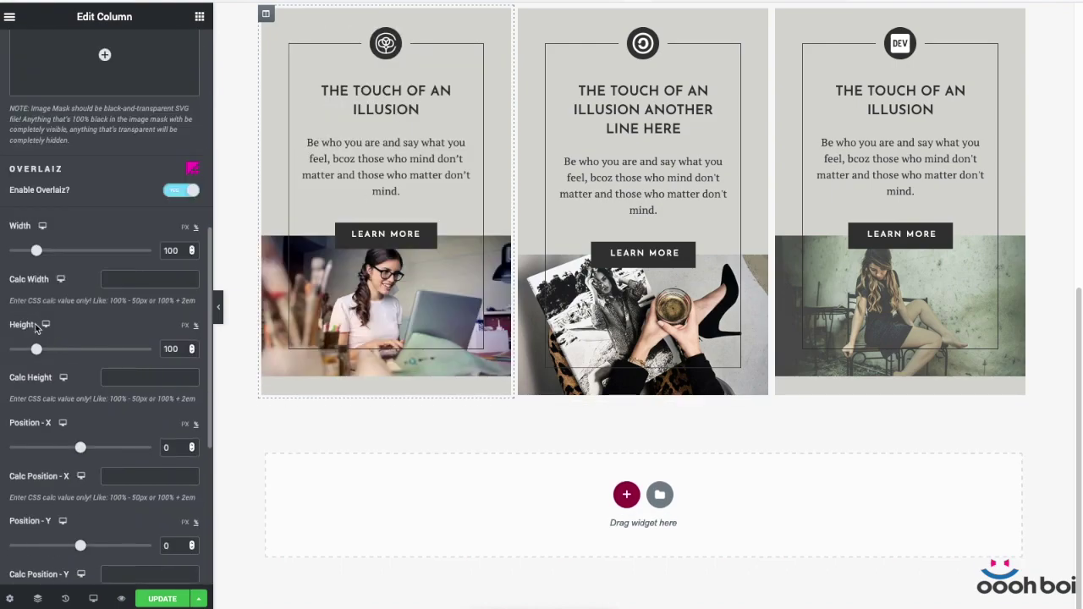
{"action": "mouse_move", "coordinate": [36, 328]}
{"action": "left_mouse_down"}
{"action": "mouse_move", "coordinate": [14, 328]}
{"action": "mouse_move", "coordinate": [23, 327]}
{"action": "left_mouse_up"}
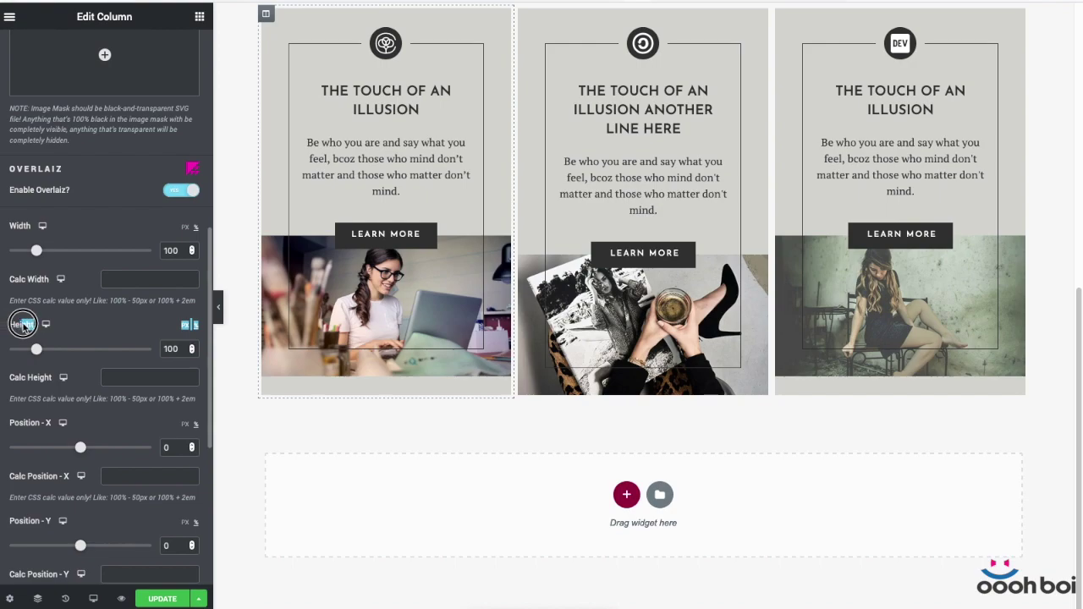
{"action": "left_click", "coordinate": [108, 330]}
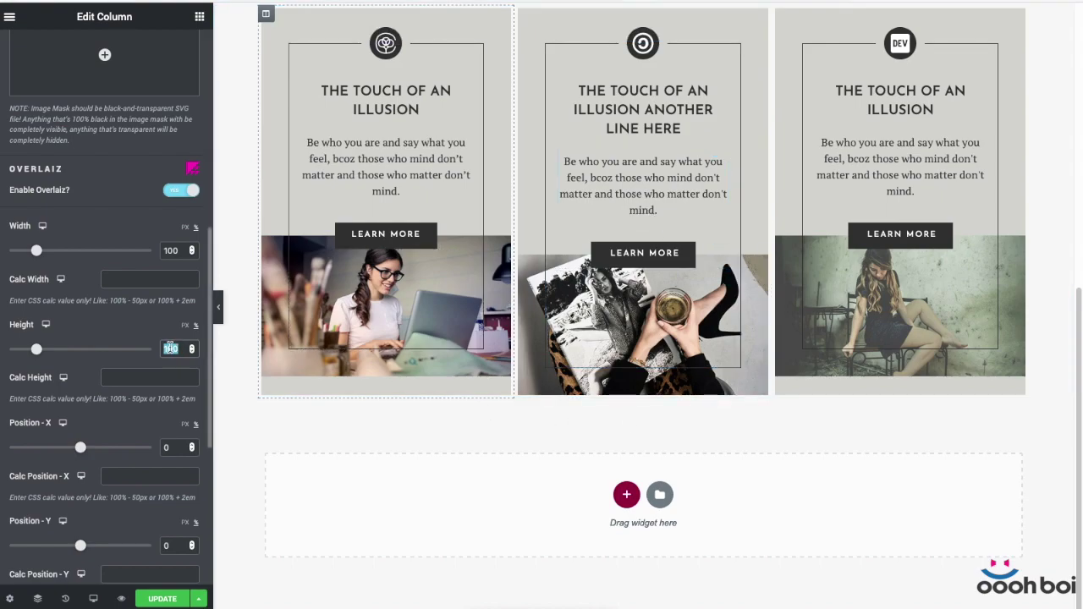
{"action": "type", "text": "75"}
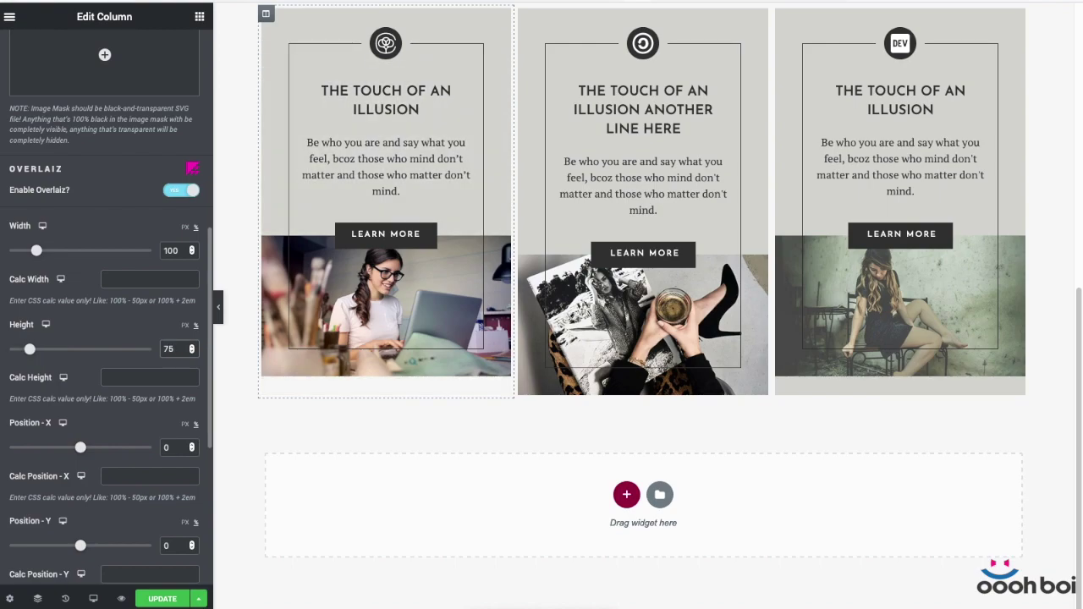
{"action": "scroll", "coordinate": [338, 127], "scroll_direction": "up", "scroll_amount": 2}
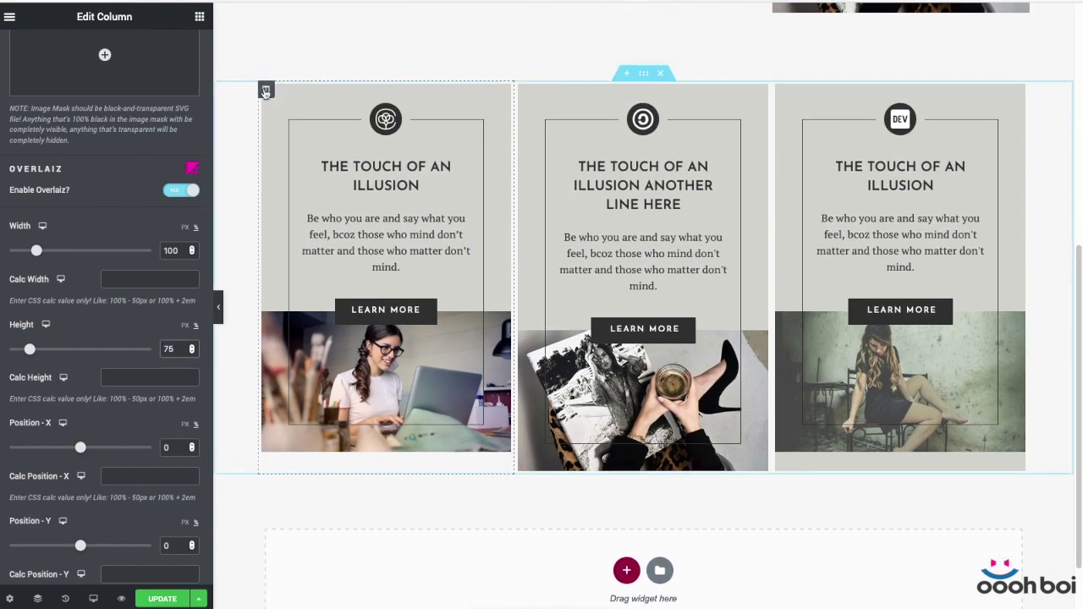
{"action": "right_click", "coordinate": [263, 91]}
Step: Copy the first card column's style and paste it onto the middle and right columns
{"action": "left_click", "coordinate": [292, 174]}
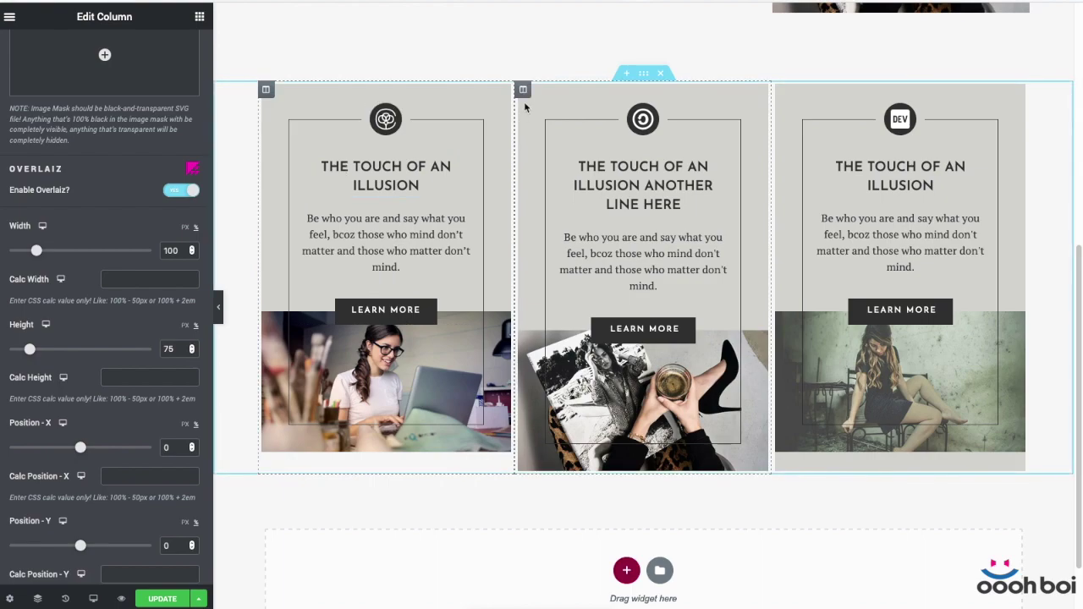
{"action": "right_click", "coordinate": [524, 90]}
{"action": "left_click", "coordinate": [584, 212]}
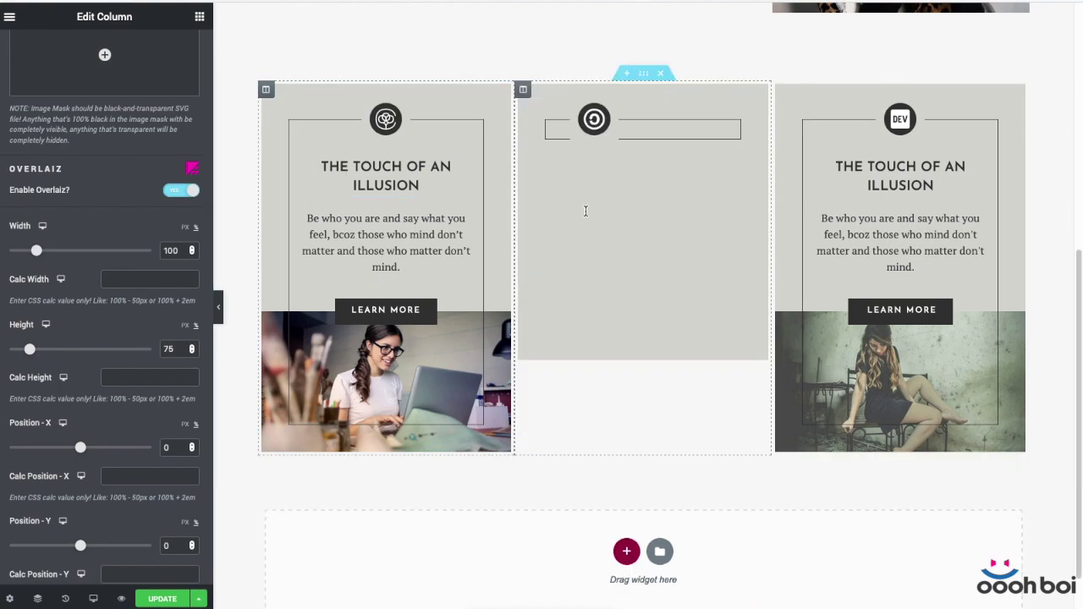
{"action": "right_click", "coordinate": [780, 90]}
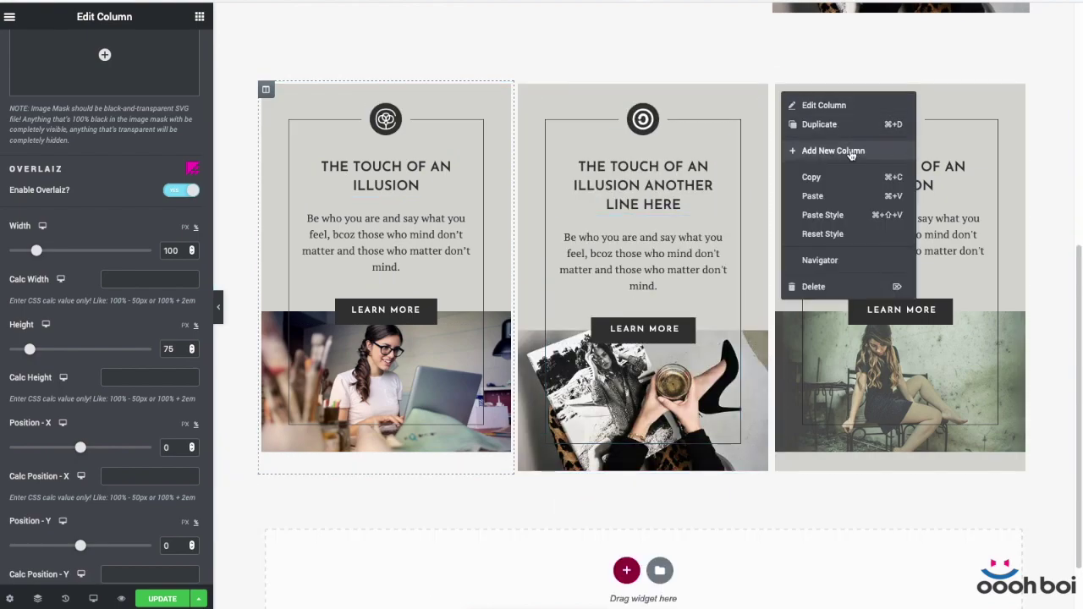
{"action": "left_click", "coordinate": [838, 214]}
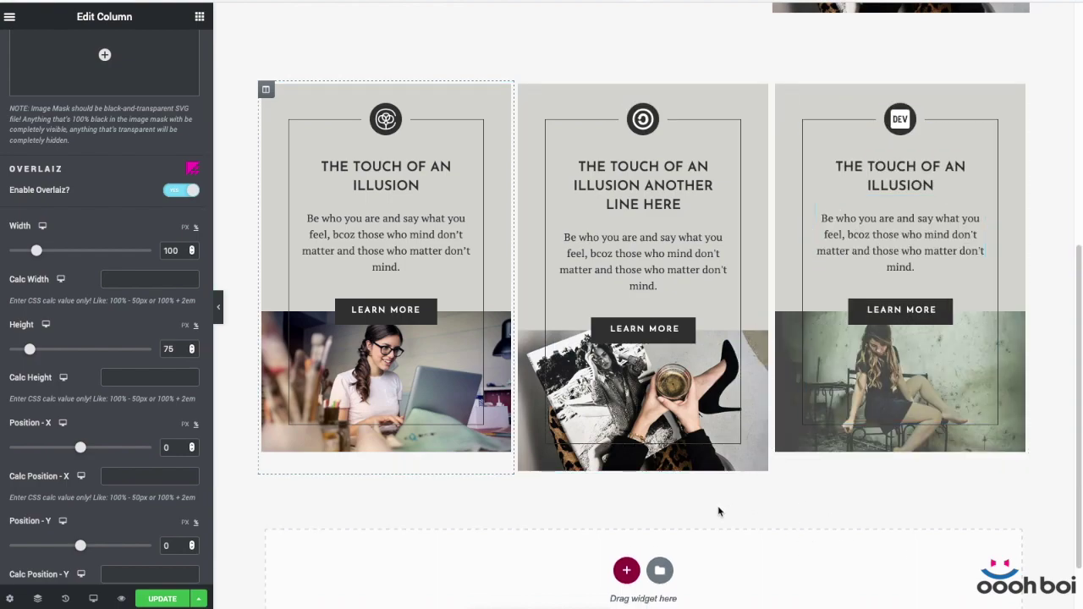
Step: Save the page changes with Ctrl+S
{"action": "key", "text": "ctrl+s"}
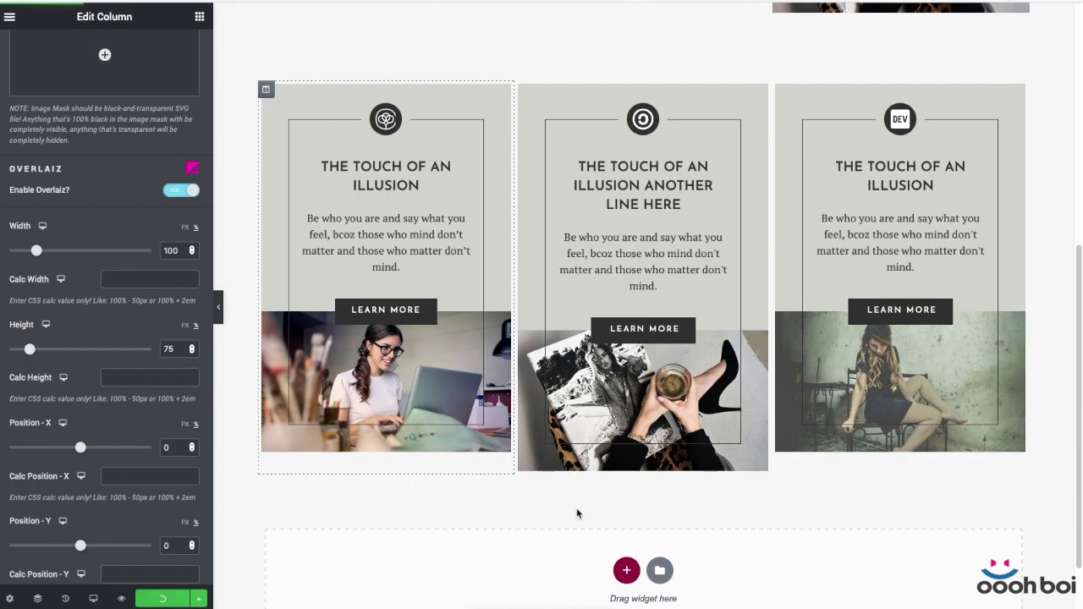
{"action": "scroll", "coordinate": [918, 362], "scroll_direction": "down", "scroll_amount": 1}
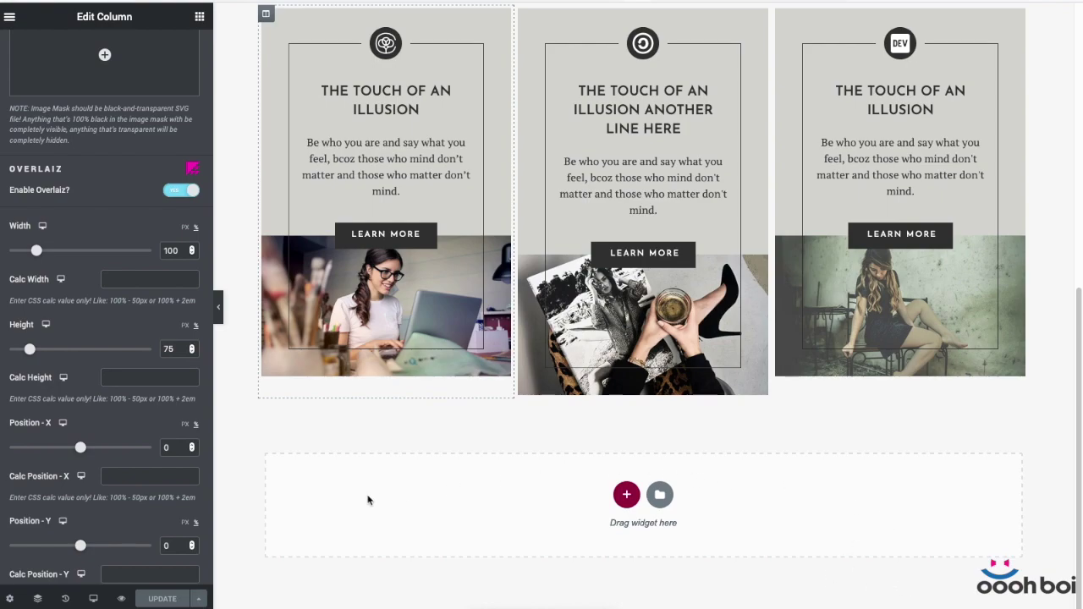
{"action": "left_click", "coordinate": [93, 598]}
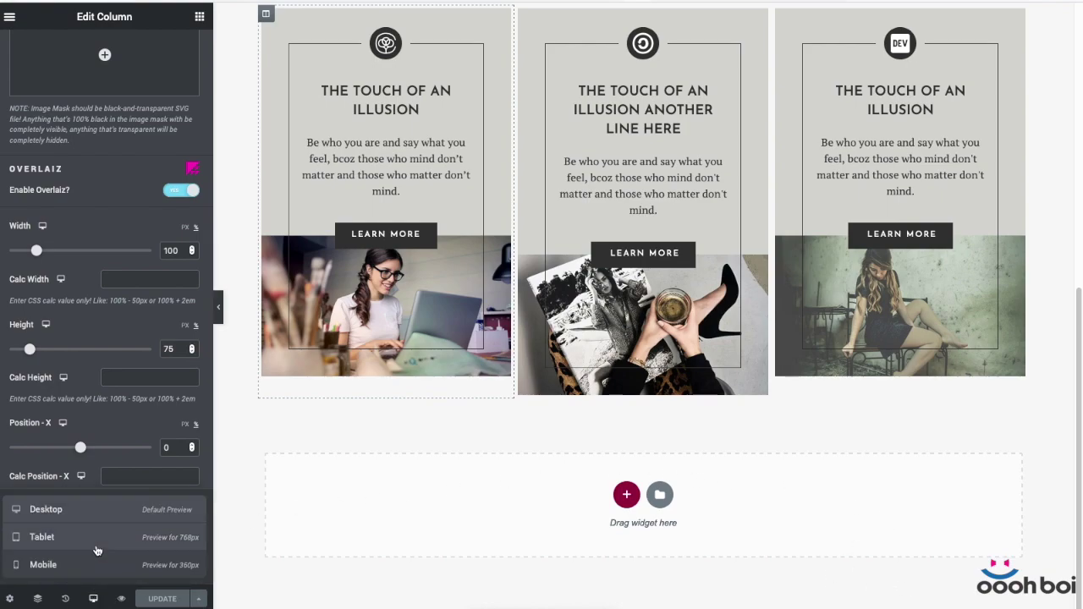
Step: Switch the editor preview to tablet width
{"action": "left_click", "coordinate": [96, 546]}
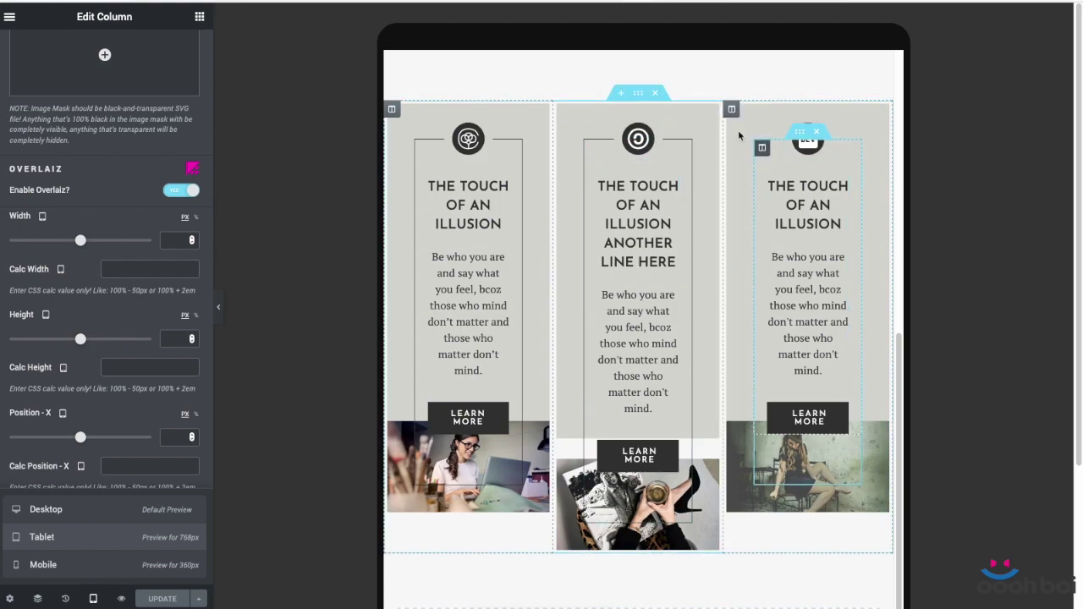
{"action": "left_click", "coordinate": [394, 110]}
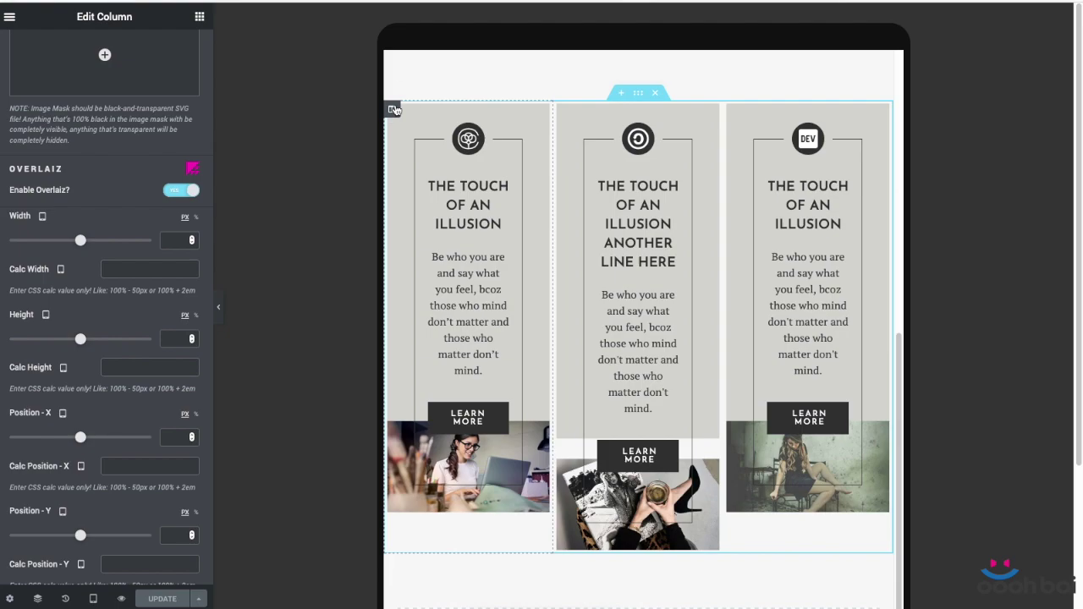
{"action": "scroll", "coordinate": [191, 110], "scroll_direction": "up", "scroll_amount": 10}
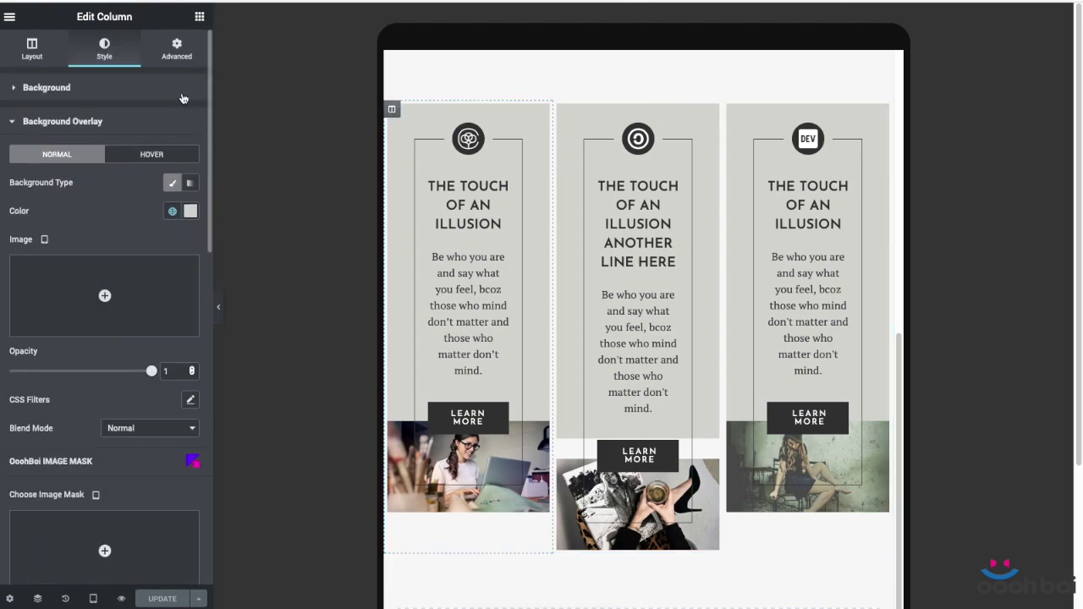
Step: Set the first column's padding to 20 px on all sides, with top raised to 52 px
{"action": "left_click", "coordinate": [177, 47]}
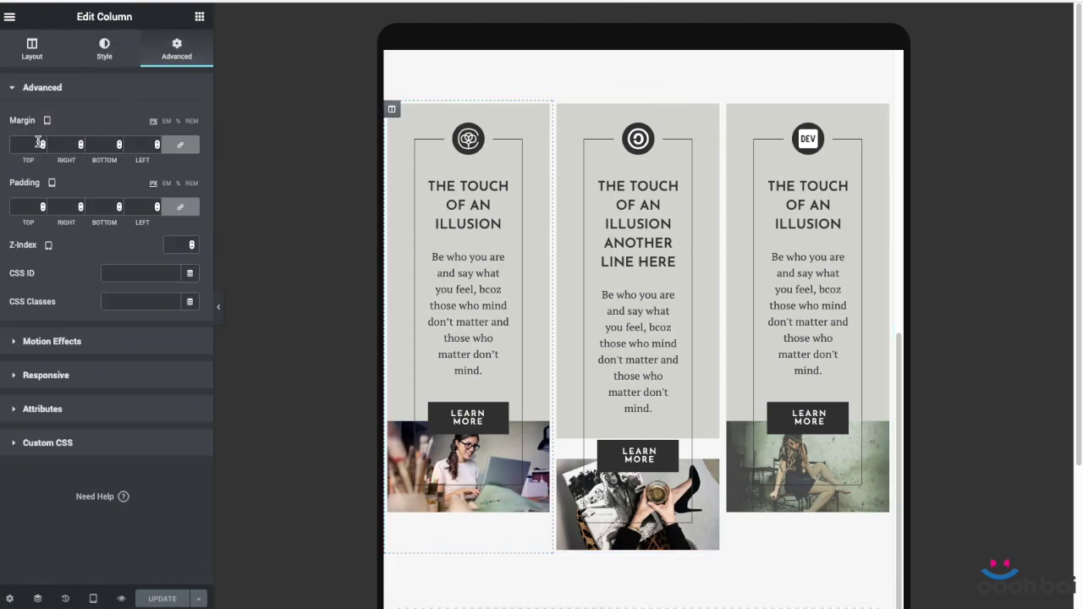
{"action": "left_click", "coordinate": [25, 207]}
{"action": "type", "text": "20"}
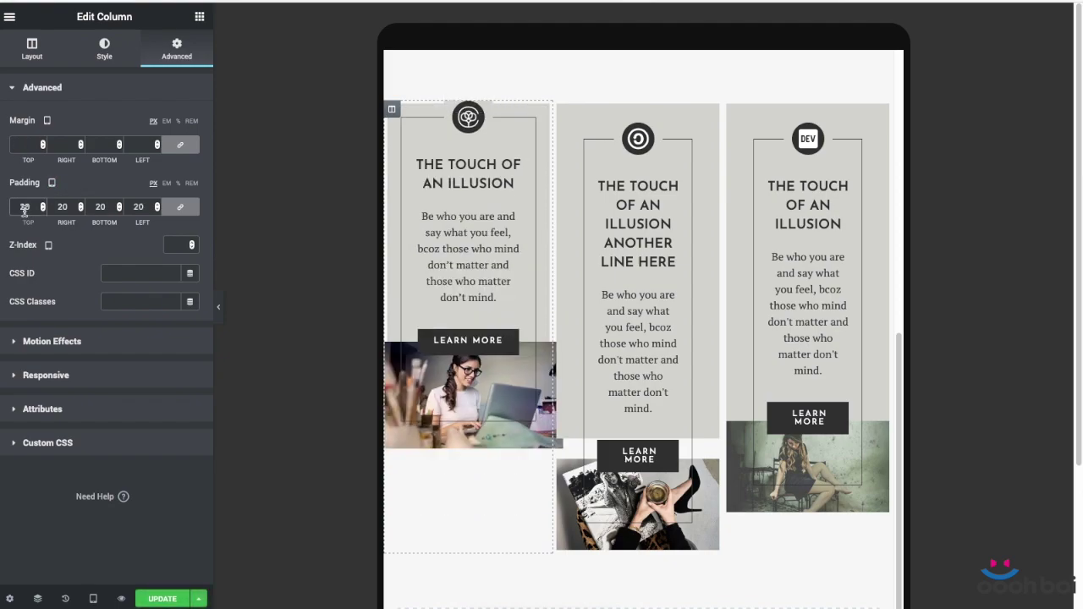
{"action": "left_click", "coordinate": [179, 206]}
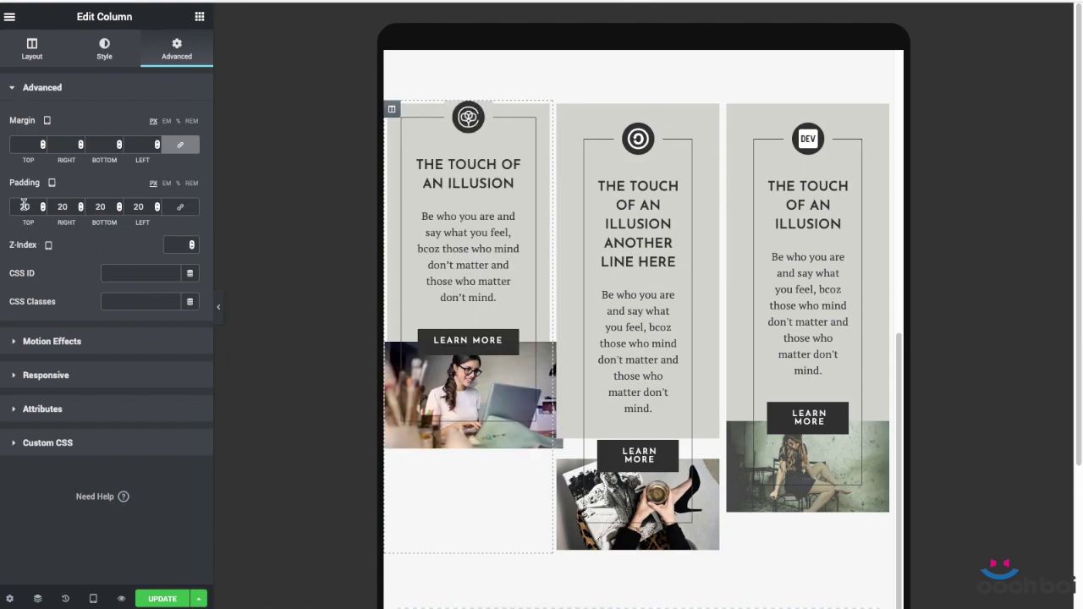
{"action": "type", "text": "52"}
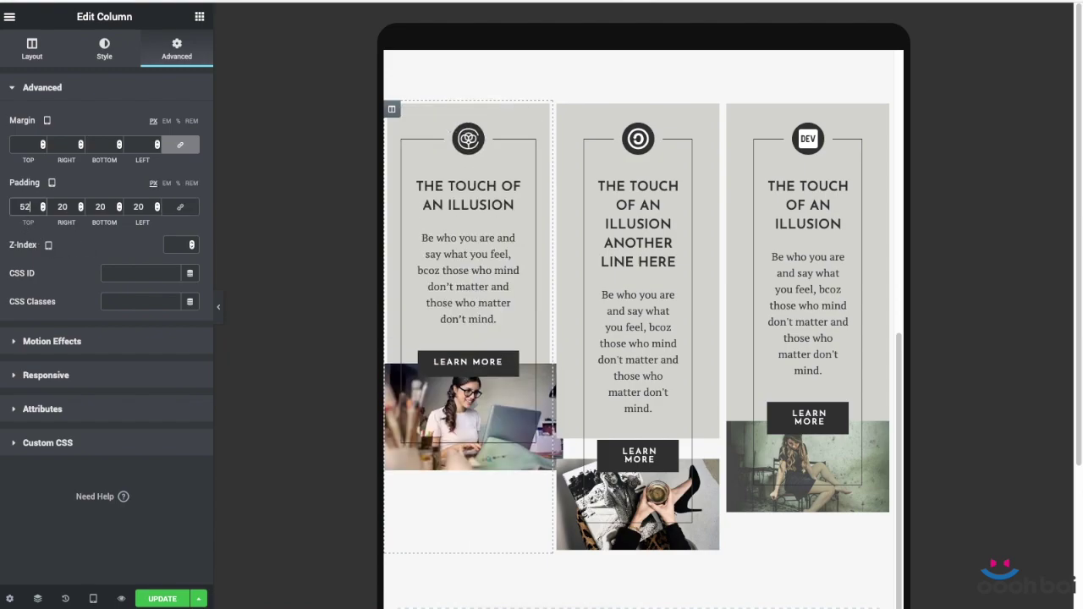
{"action": "right_click", "coordinate": [392, 110]}
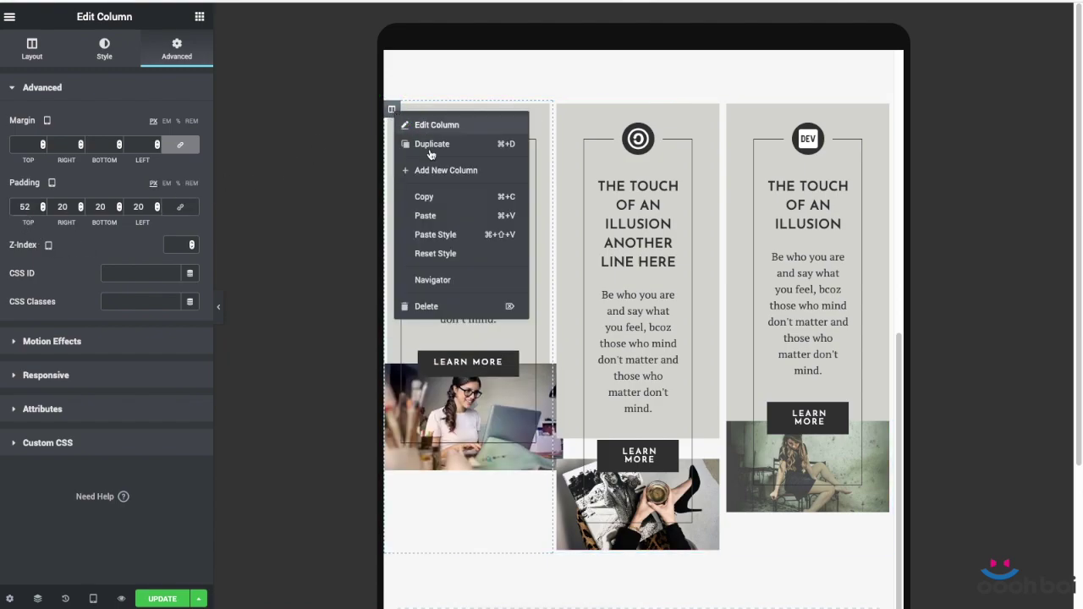
Step: Copy the first column's padding style and paste it onto the second and third card columns
{"action": "left_click", "coordinate": [436, 202]}
{"action": "right_click", "coordinate": [562, 111]}
{"action": "left_click", "coordinate": [602, 230]}
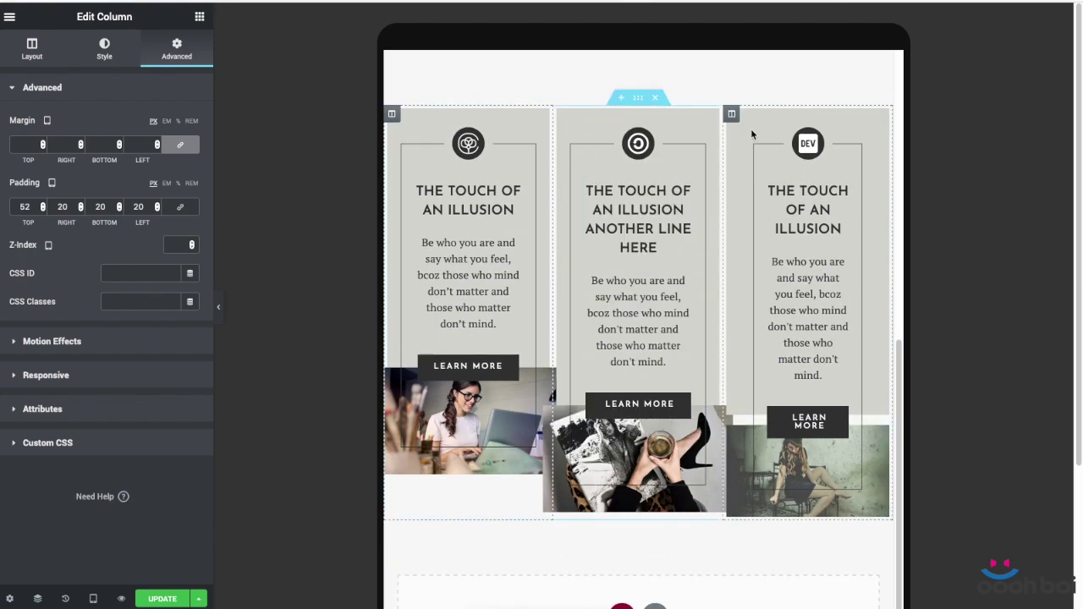
{"action": "right_click", "coordinate": [731, 116]}
{"action": "left_click", "coordinate": [812, 234]}
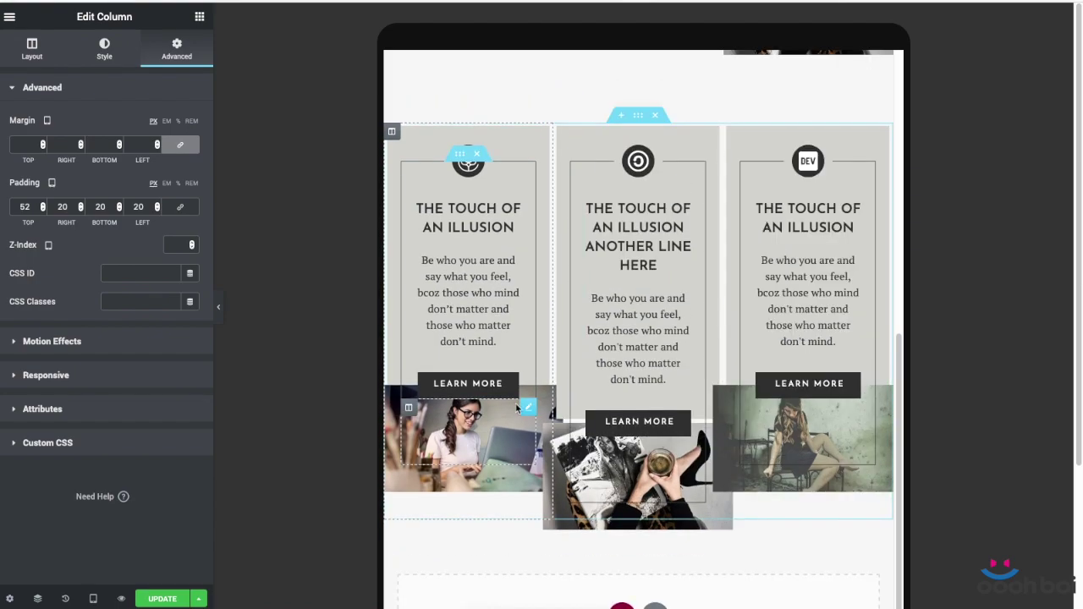
Step: Give the first card image -20 px margins on every side and paste that style onto the third image
{"action": "left_click", "coordinate": [492, 421]}
{"action": "left_click", "coordinate": [189, 51]}
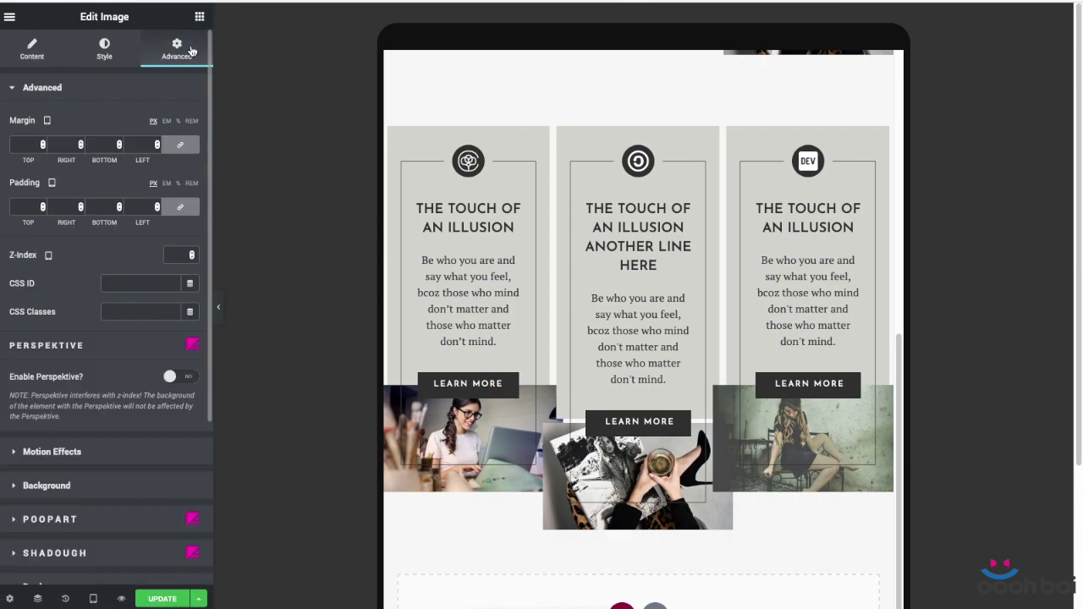
{"action": "left_click", "coordinate": [31, 145]}
{"action": "type", "text": "20"}
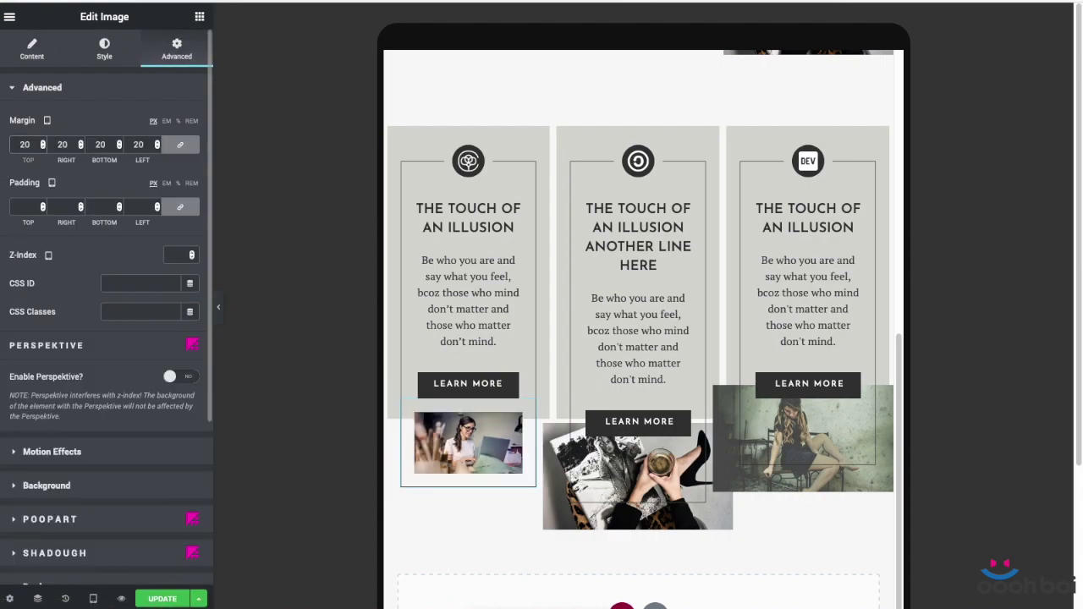
{"action": "type", "text": "-"}
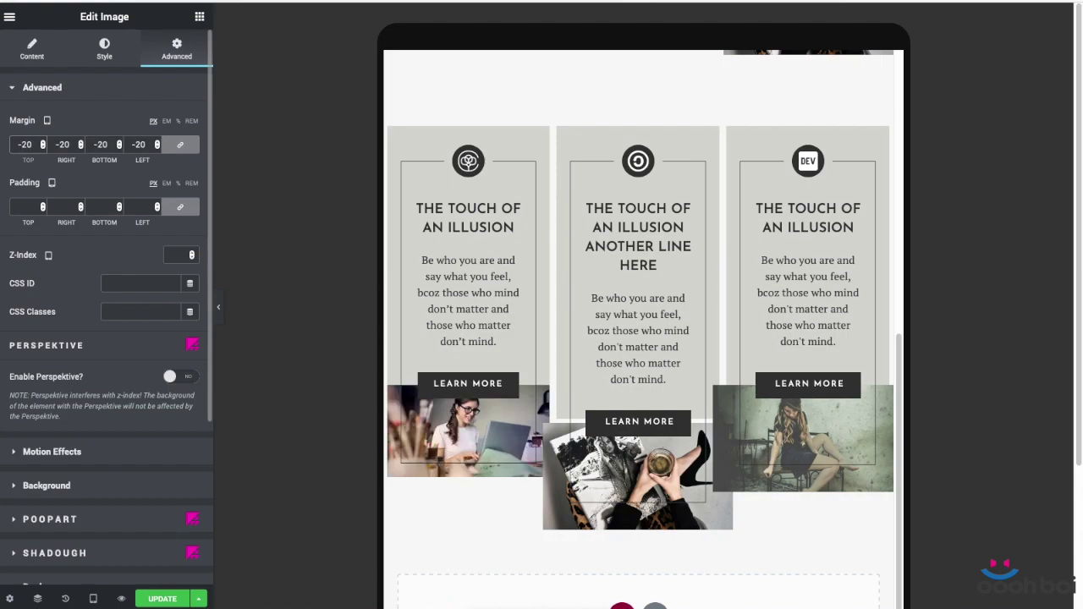
{"action": "right_click", "coordinate": [536, 457]}
{"action": "key", "text": "Escape"}
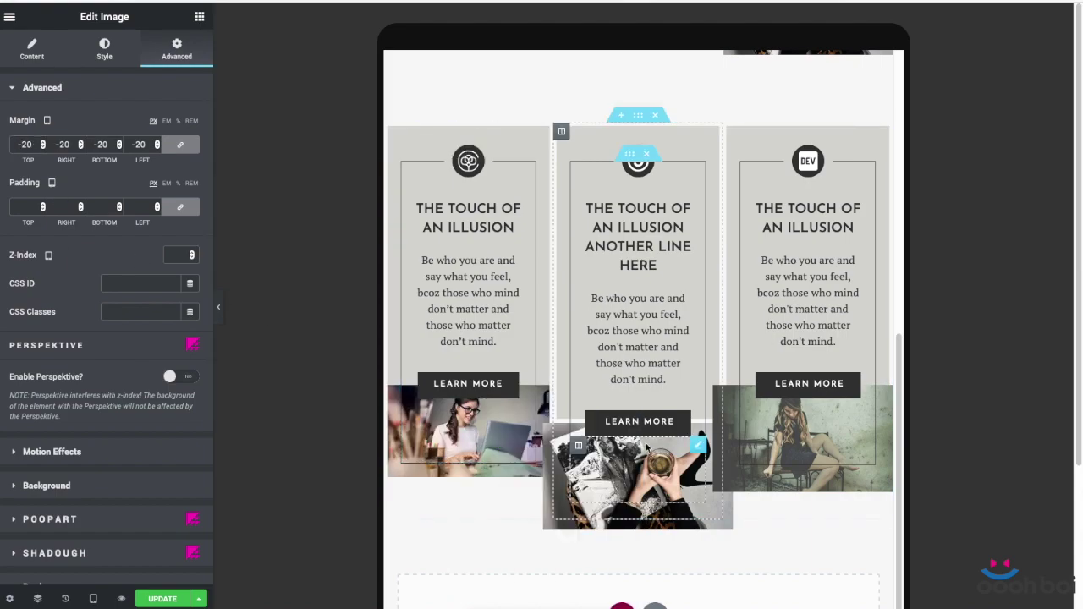
{"action": "right_click", "coordinate": [639, 469]}
{"action": "key", "text": "Escape"}
{"action": "right_click", "coordinate": [808, 463]}
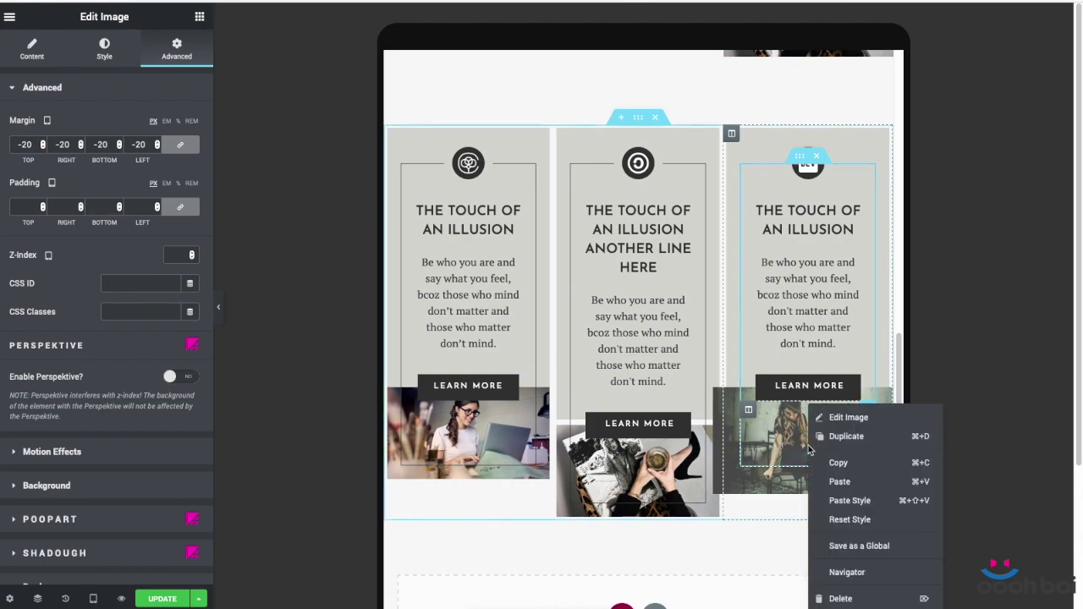
{"action": "left_click", "coordinate": [870, 499]}
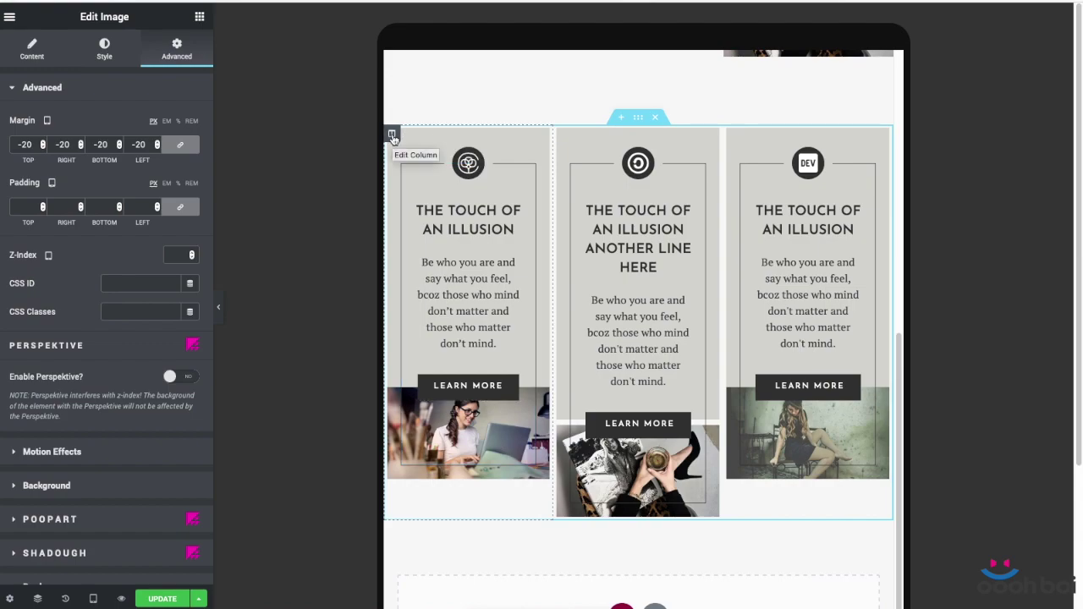
Step: Set the first column's Breaking Bad tablet custom width to 100% and the second column's to 50%
{"action": "left_click", "coordinate": [392, 136]}
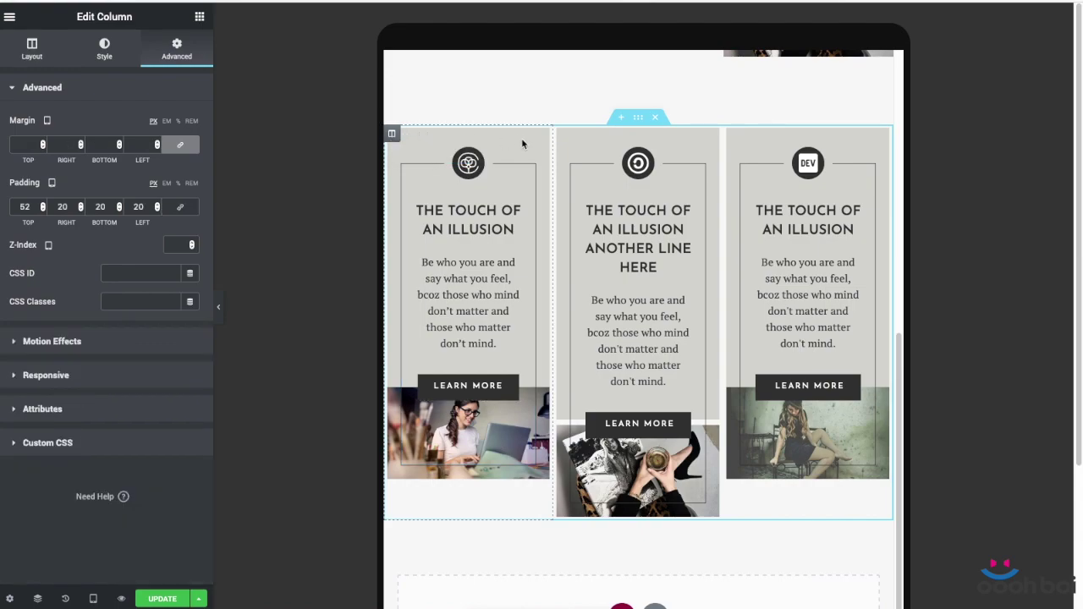
{"action": "left_click", "coordinate": [32, 48]}
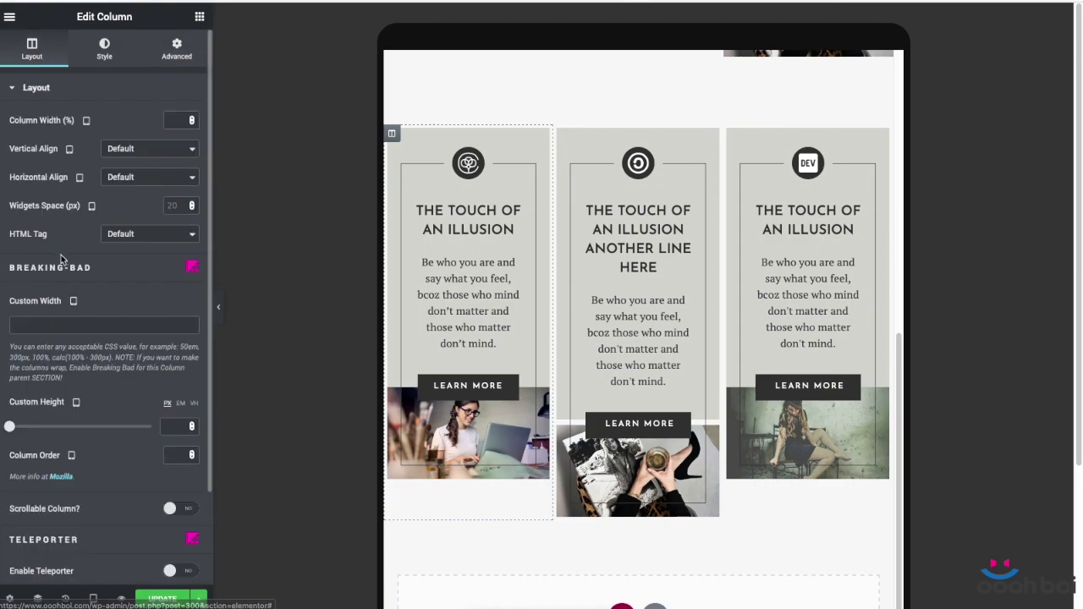
{"action": "type", "text": "100"}
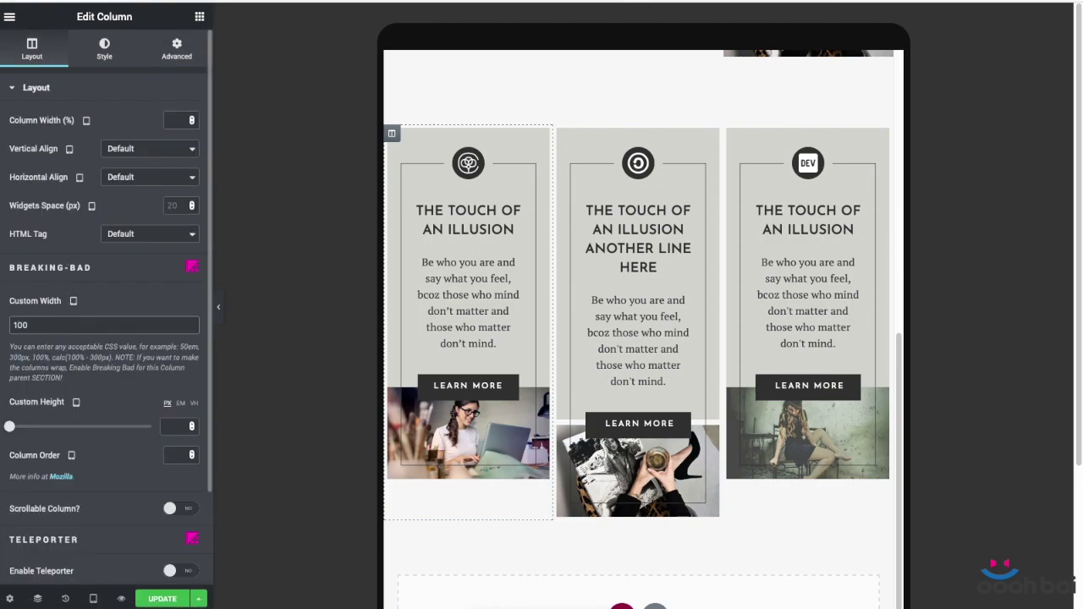
{"action": "type", "text": "%"}
{"action": "scroll", "coordinate": [842, 407], "scroll_direction": "down", "scroll_amount": 3}
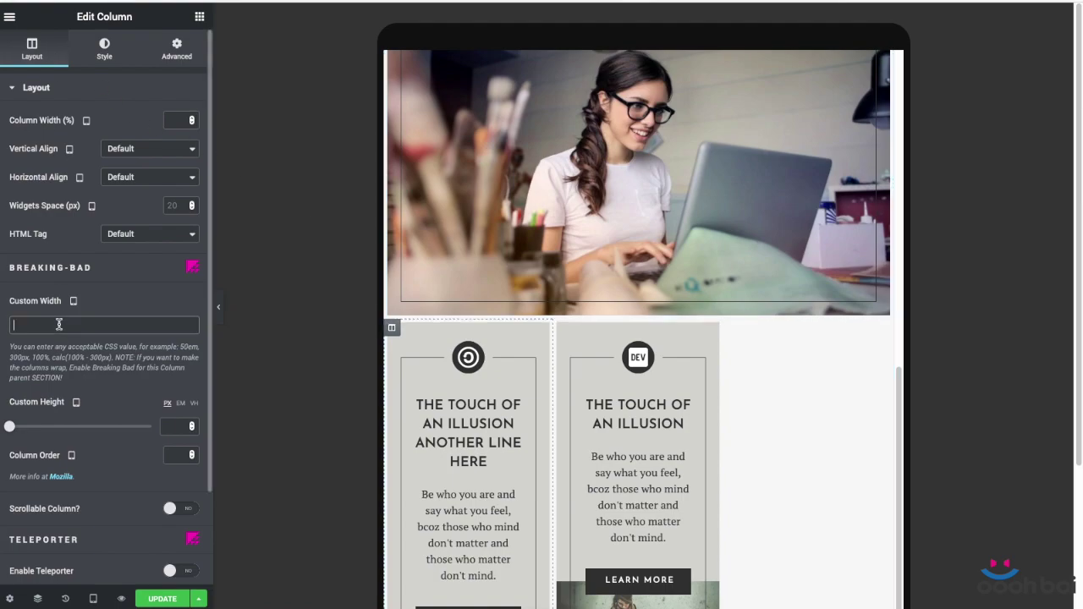
{"action": "type", "text": "50%"}
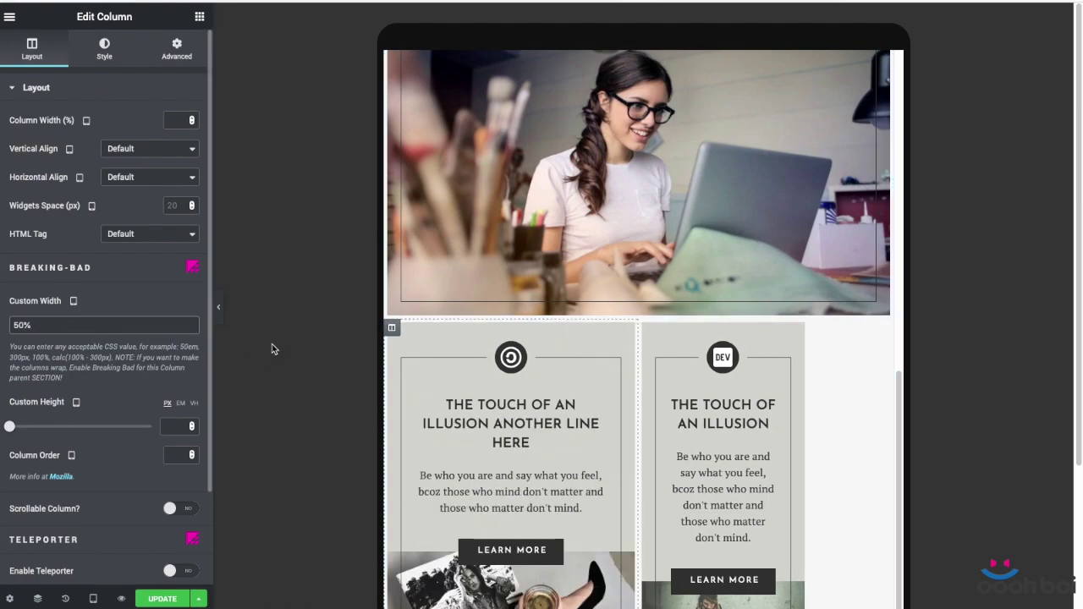
Step: Copy the 50% column's style and paste it onto the third card column
{"action": "right_click", "coordinate": [391, 328]}
{"action": "left_click", "coordinate": [423, 415]}
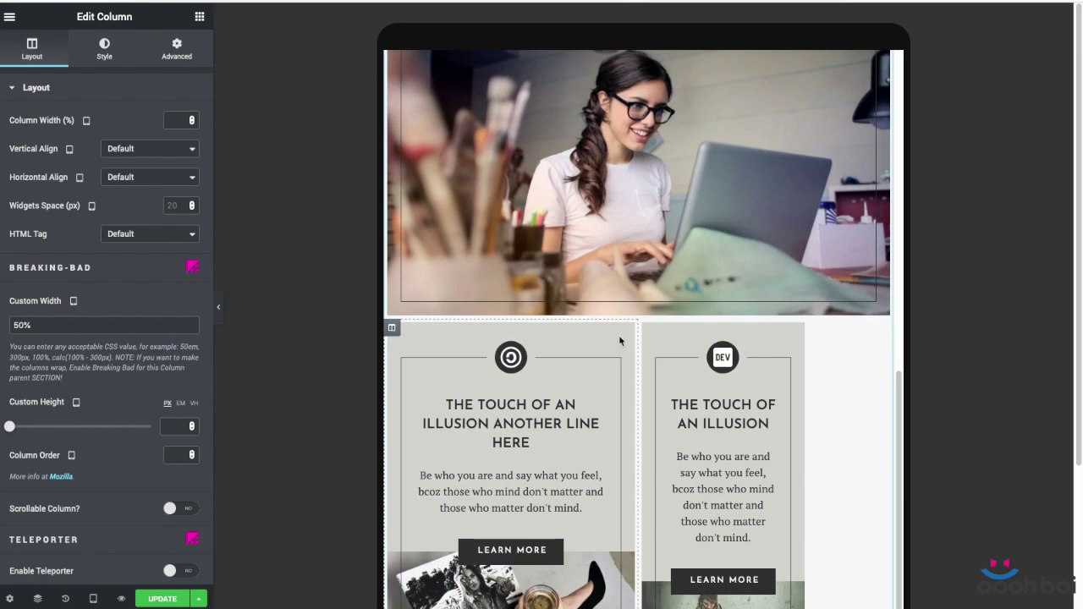
{"action": "right_click", "coordinate": [647, 327]}
{"action": "left_click", "coordinate": [692, 446]}
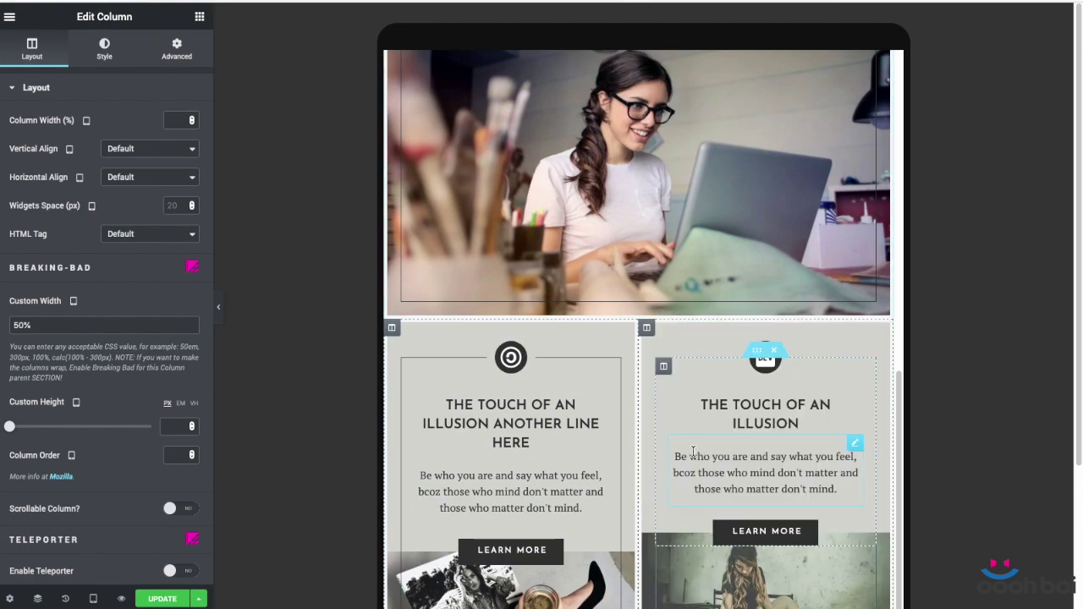
{"action": "scroll", "coordinate": [731, 253], "scroll_direction": "down", "scroll_amount": 2}
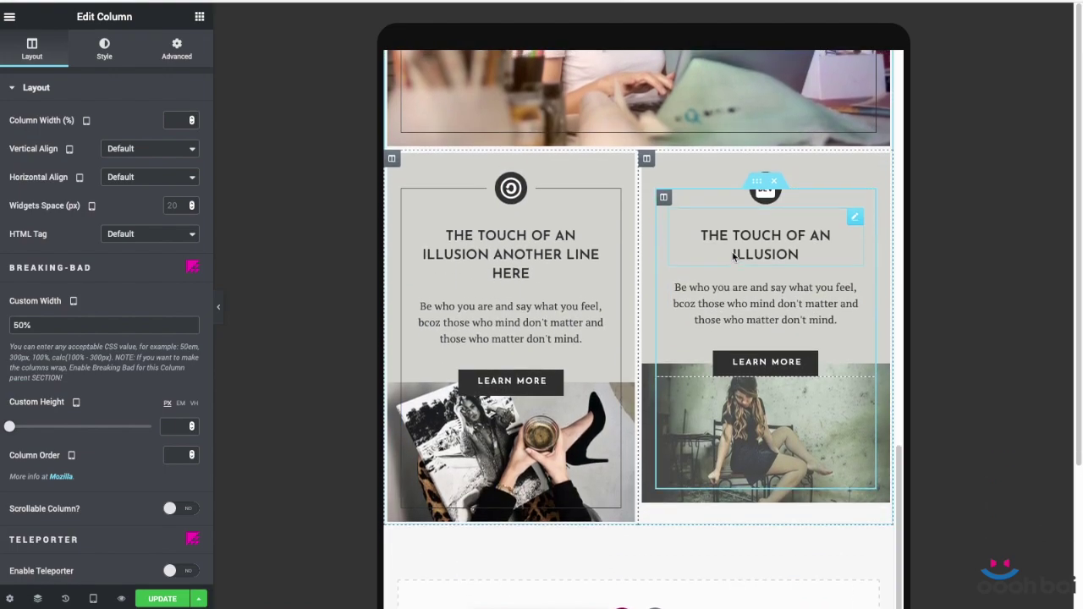
{"action": "scroll", "coordinate": [733, 254], "scroll_direction": "up", "scroll_amount": 5}
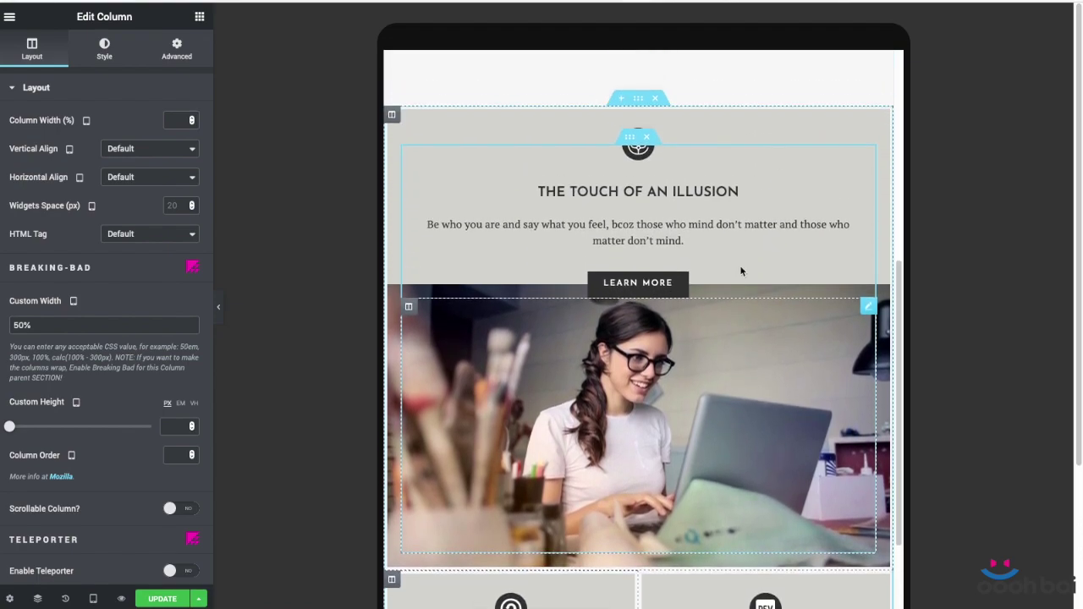
{"action": "scroll", "coordinate": [853, 92], "scroll_direction": "down", "scroll_amount": 5}
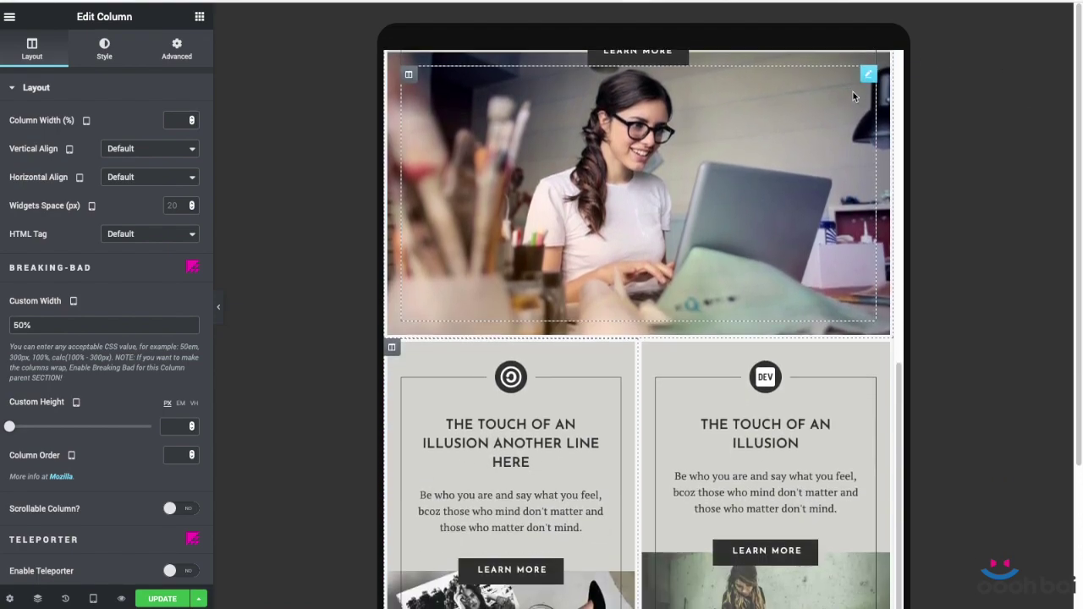
{"action": "scroll", "coordinate": [698, 313], "scroll_direction": "up", "scroll_amount": 5}
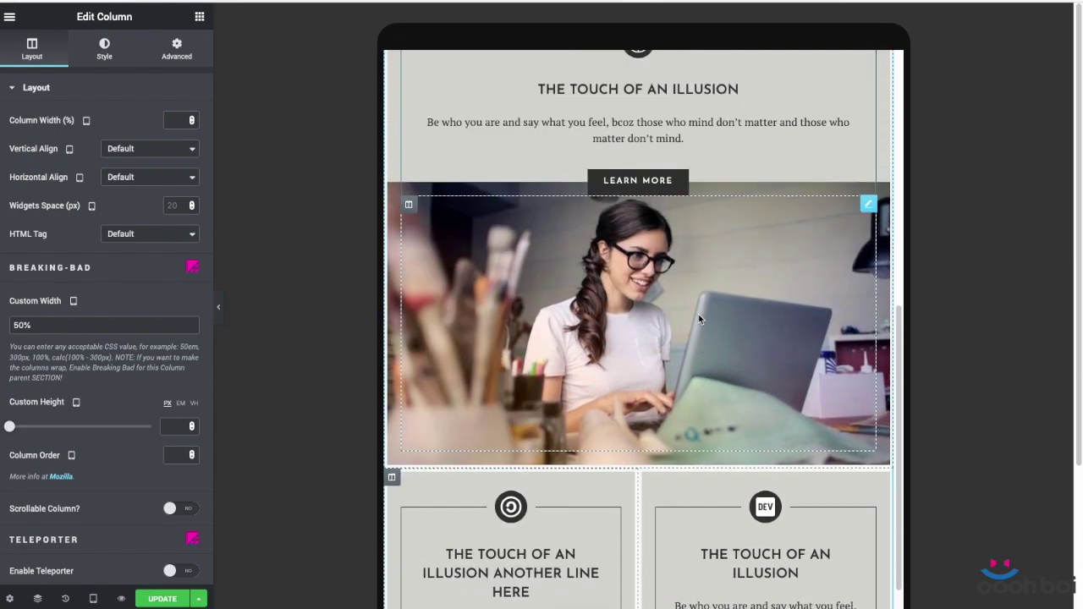
{"action": "scroll", "coordinate": [810, 255], "scroll_direction": "down", "scroll_amount": 1}
{"action": "scroll", "coordinate": [643, 191], "scroll_direction": "up", "scroll_amount": 1}
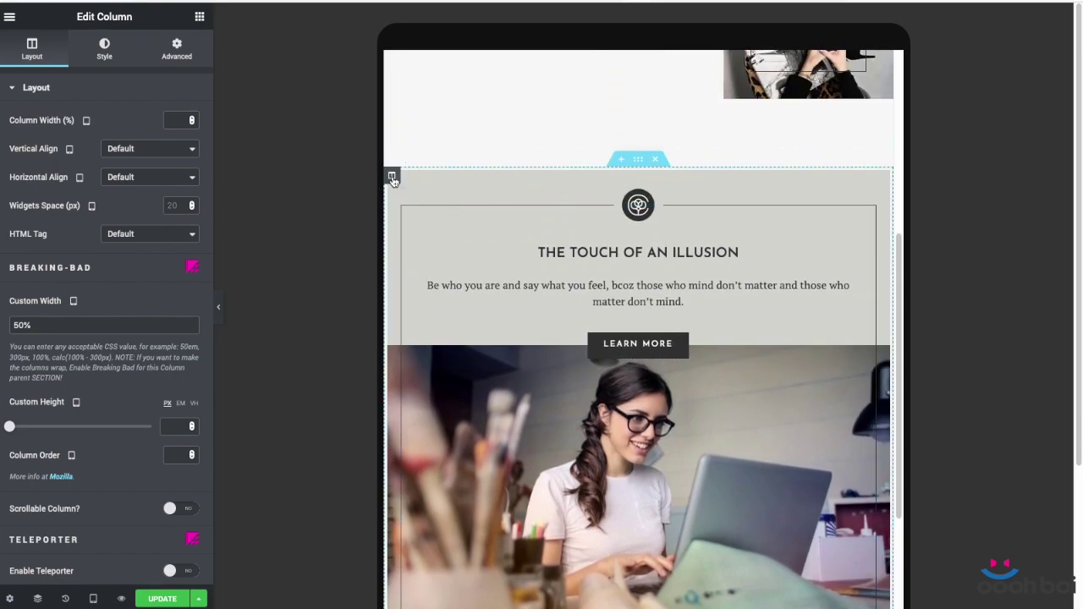
Step: Reduce the first card column's tablet custom width to 51%
{"action": "left_click", "coordinate": [392, 177]}
{"action": "left_click_drag", "start_coordinate": [23, 325], "coordinate": [4, 326]}
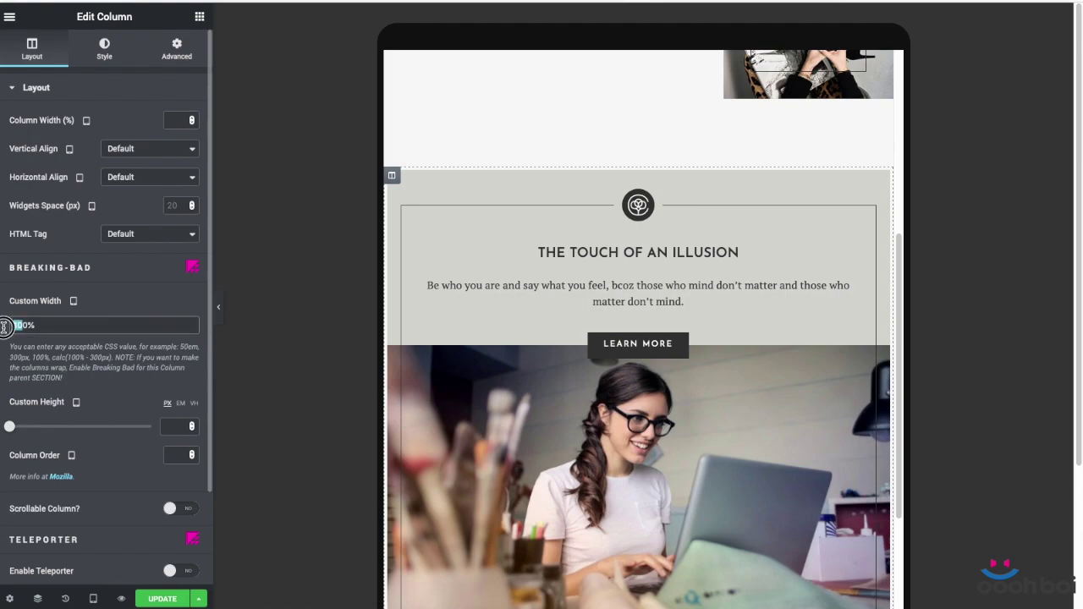
{"action": "type", "text": "5"}
{"action": "scroll", "coordinate": [804, 279], "scroll_direction": "down", "scroll_amount": 1}
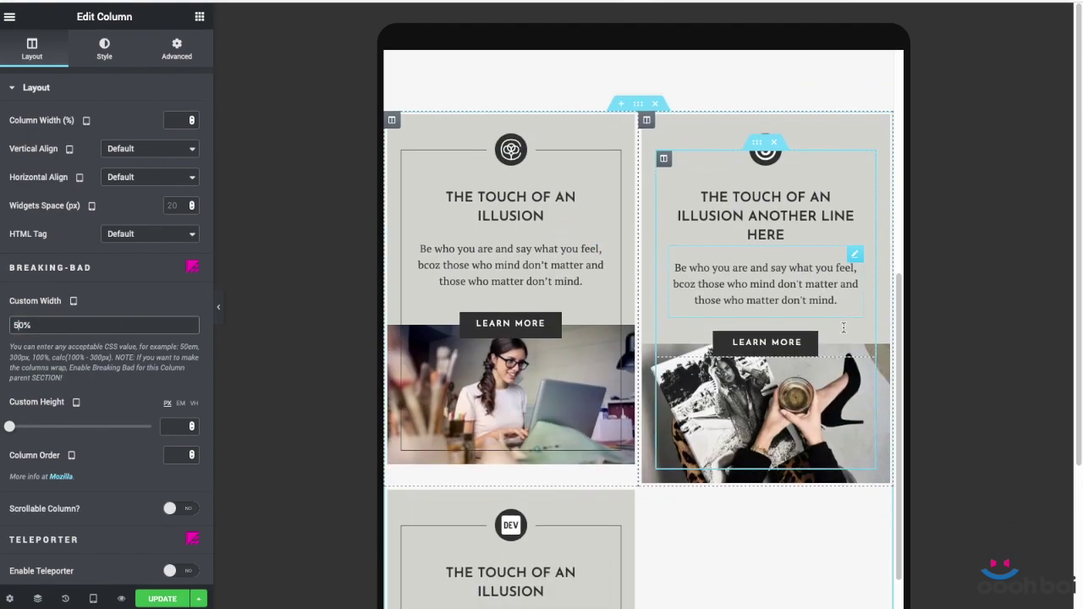
Step: Set the section's Breaking Bad Align Columns to Center and check the centred bottom card in the tablet preview
{"action": "left_click", "coordinate": [638, 104]}
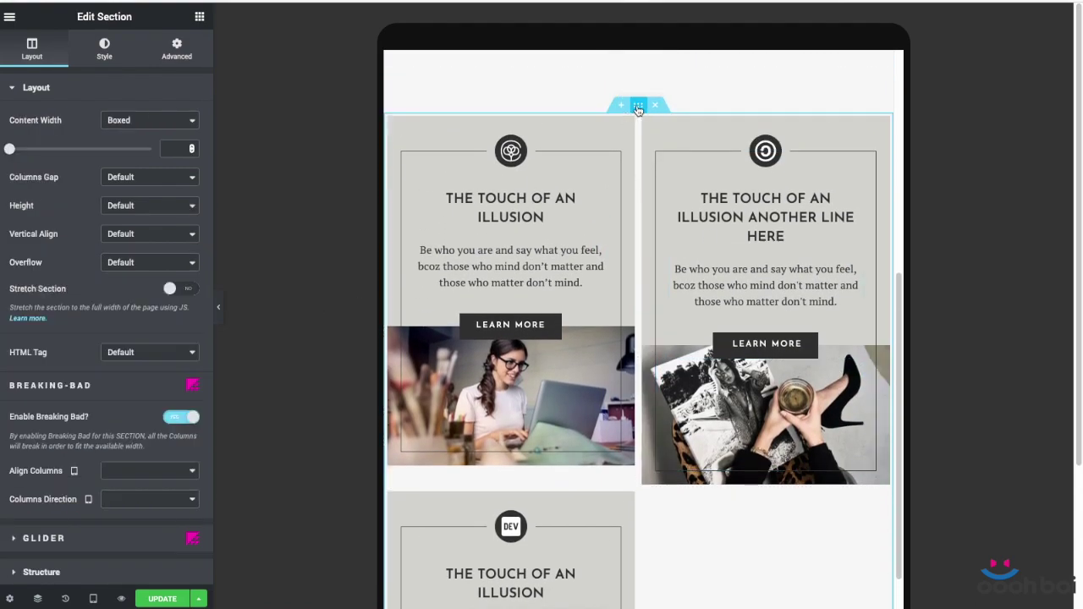
{"action": "left_click", "coordinate": [141, 474]}
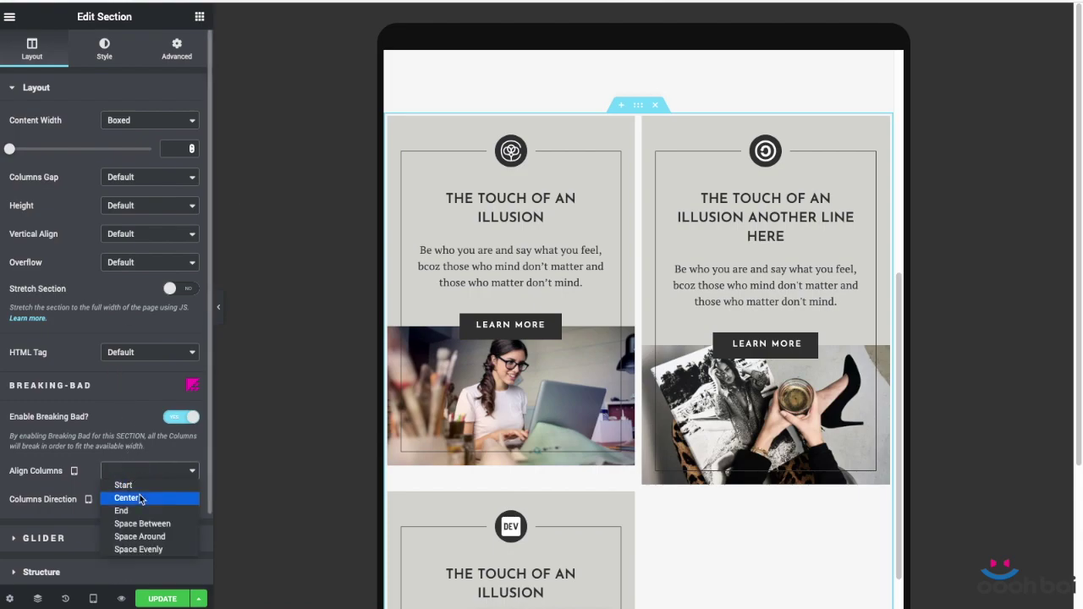
{"action": "left_click", "coordinate": [140, 486]}
{"action": "scroll", "coordinate": [763, 349], "scroll_direction": "down", "scroll_amount": 3}
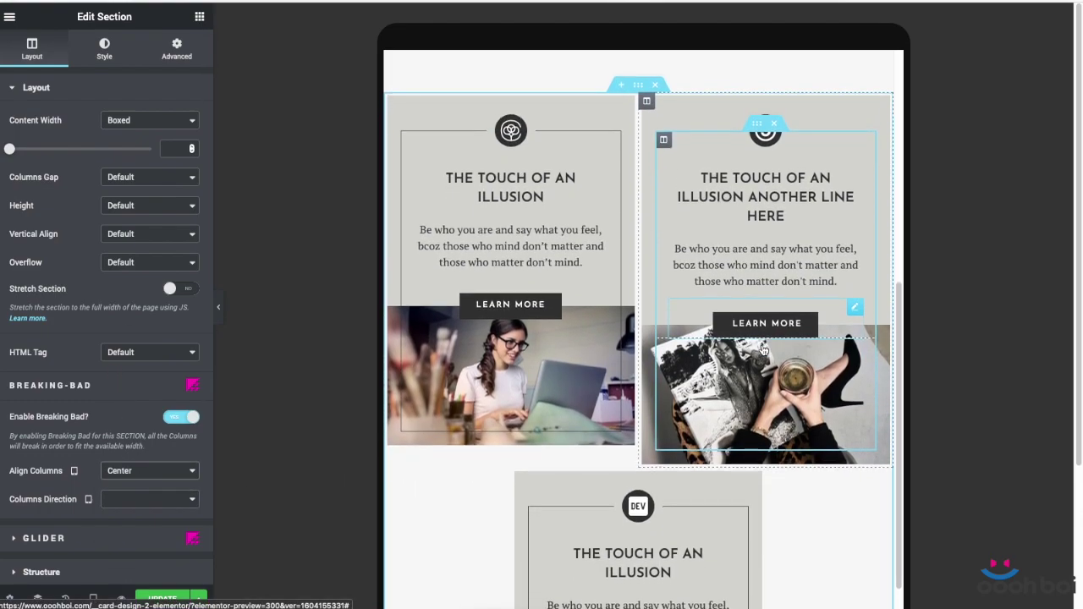
{"action": "scroll", "coordinate": [761, 345], "scroll_direction": "down", "scroll_amount": 3}
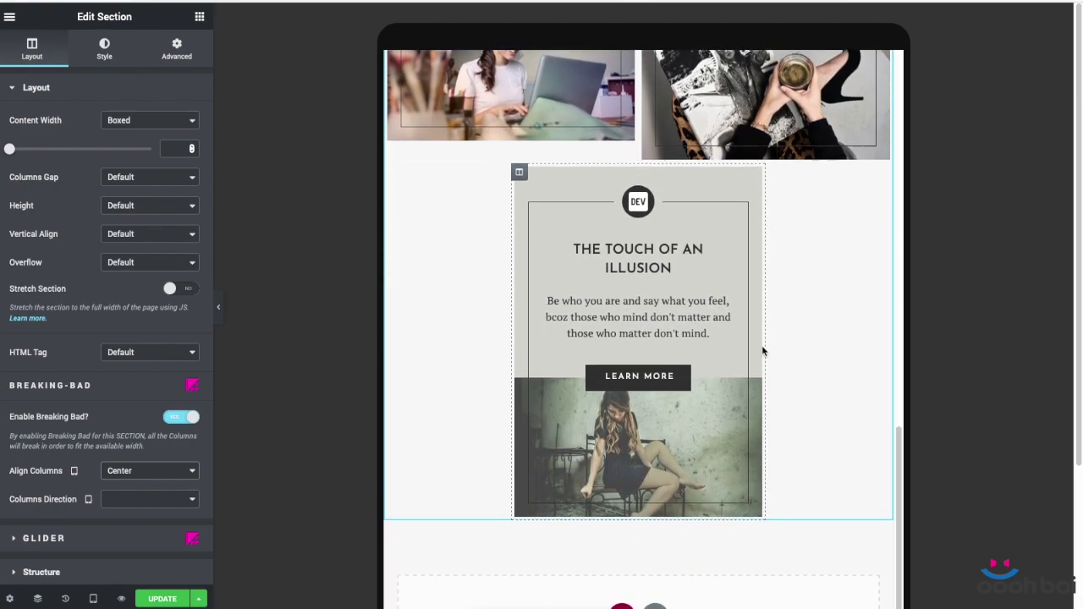
{"action": "scroll", "coordinate": [786, 265], "scroll_direction": "up", "scroll_amount": 8}
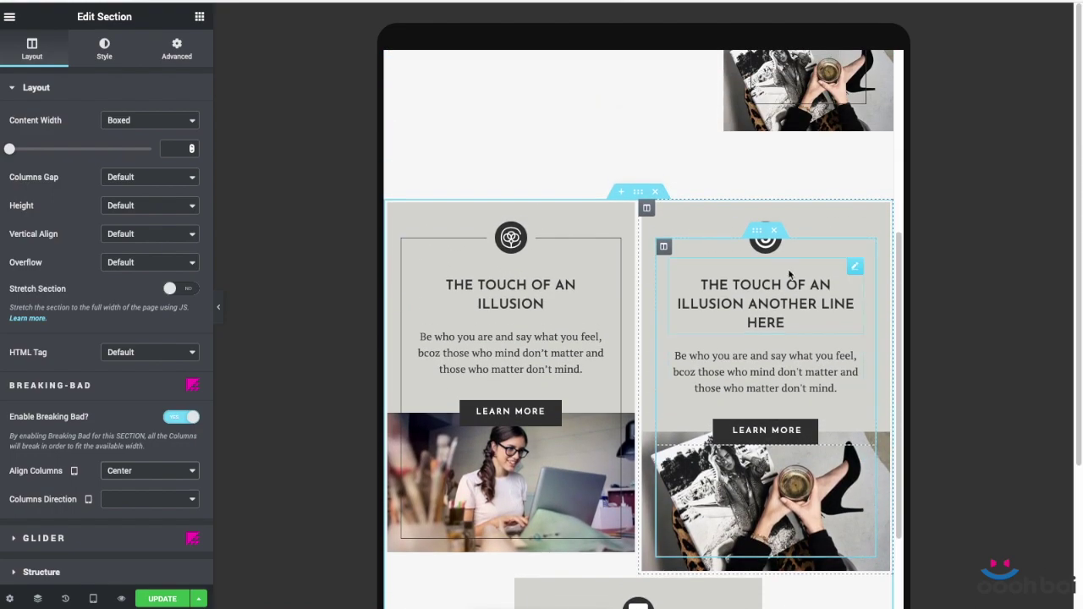
{"action": "scroll", "coordinate": [812, 381], "scroll_direction": "down", "scroll_amount": 3}
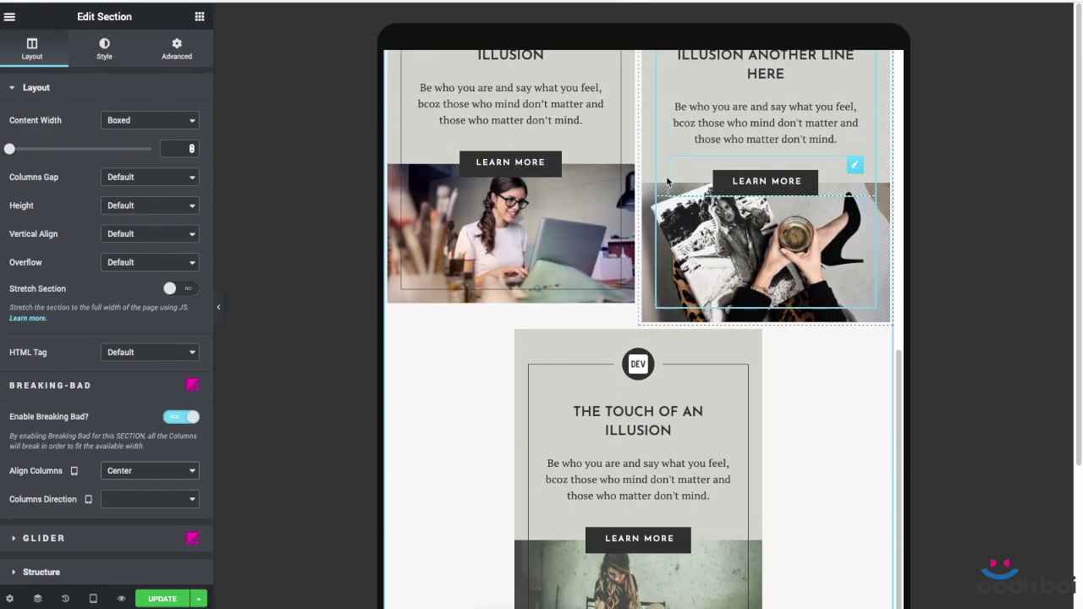
{"action": "scroll", "coordinate": [825, 433], "scroll_direction": "down", "scroll_amount": 2}
{"action": "scroll", "coordinate": [867, 397], "scroll_direction": "up", "scroll_amount": 4}
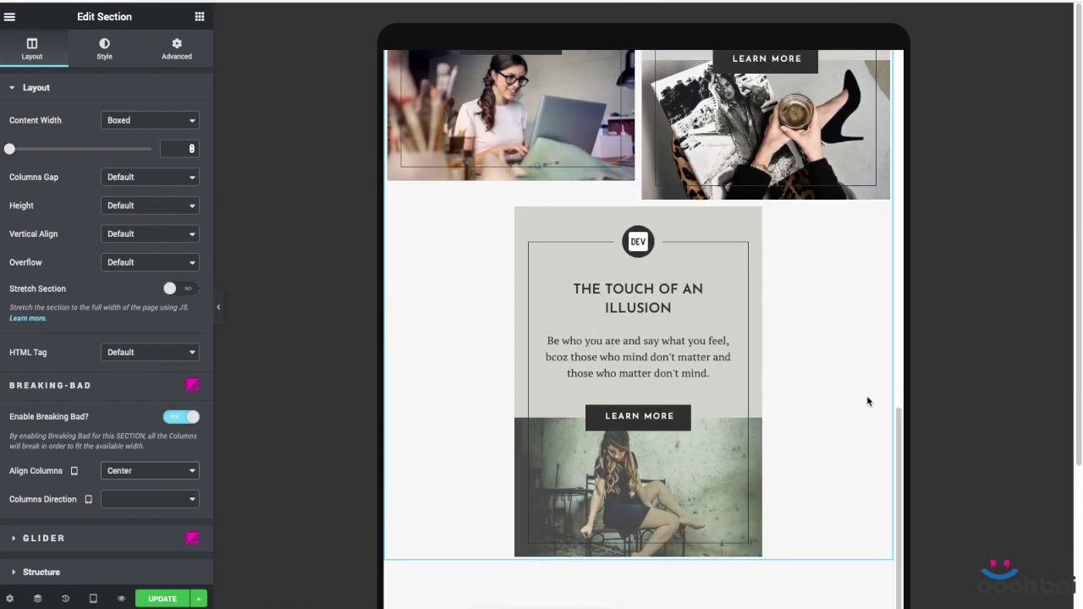
{"action": "scroll", "coordinate": [868, 390], "scroll_direction": "down", "scroll_amount": 3}
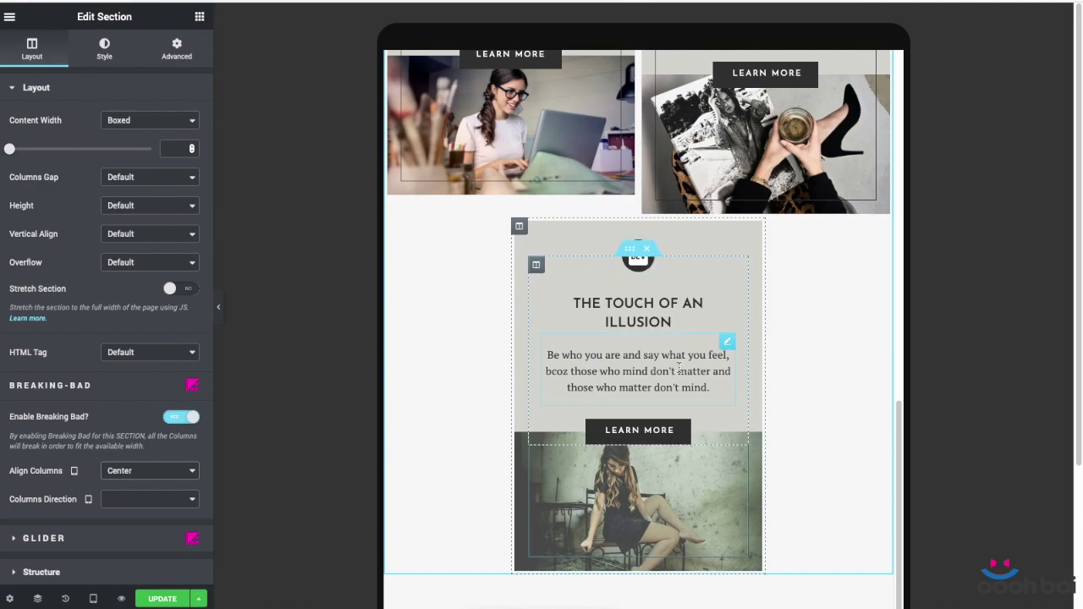
{"action": "scroll", "coordinate": [677, 396], "scroll_direction": "up", "scroll_amount": 4}
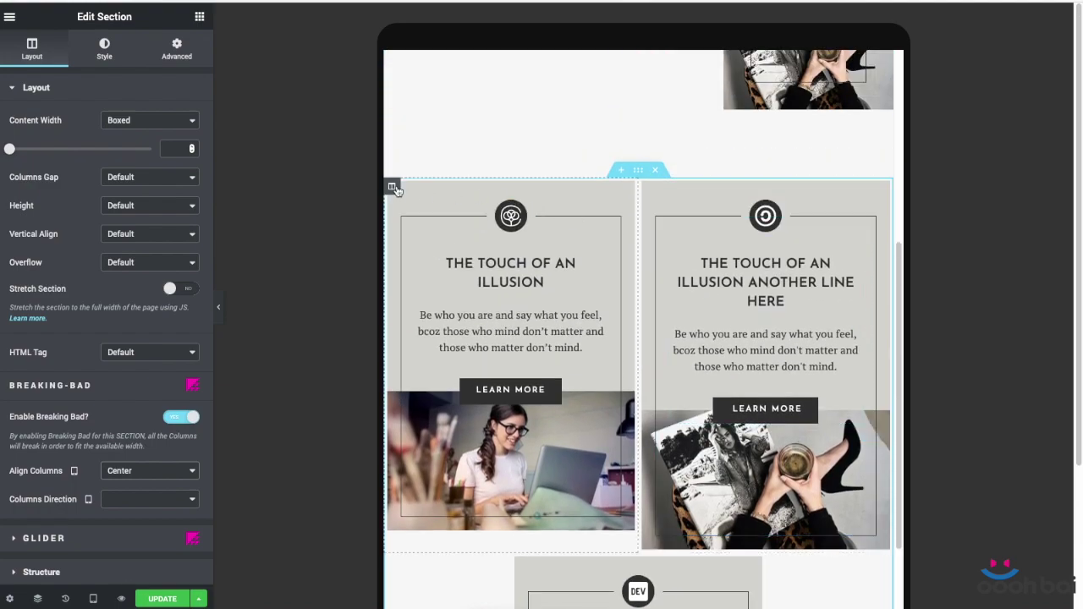
Step: Change the laptop card column's Breaking Bad custom width from 51% to 50%
{"action": "left_click", "coordinate": [393, 186]}
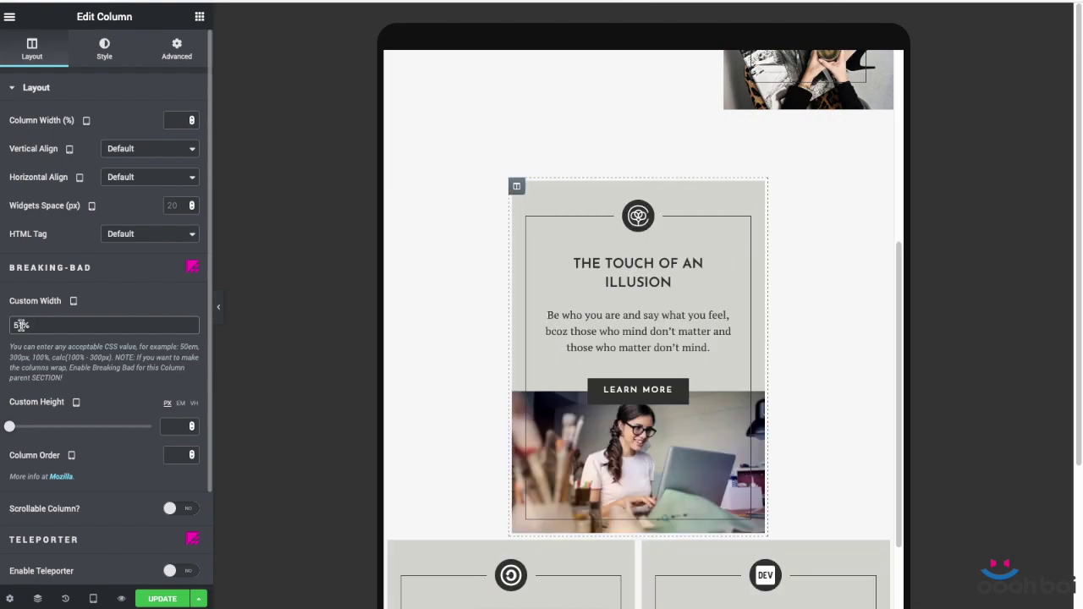
{"action": "scroll", "coordinate": [859, 346], "scroll_direction": "down", "scroll_amount": 3}
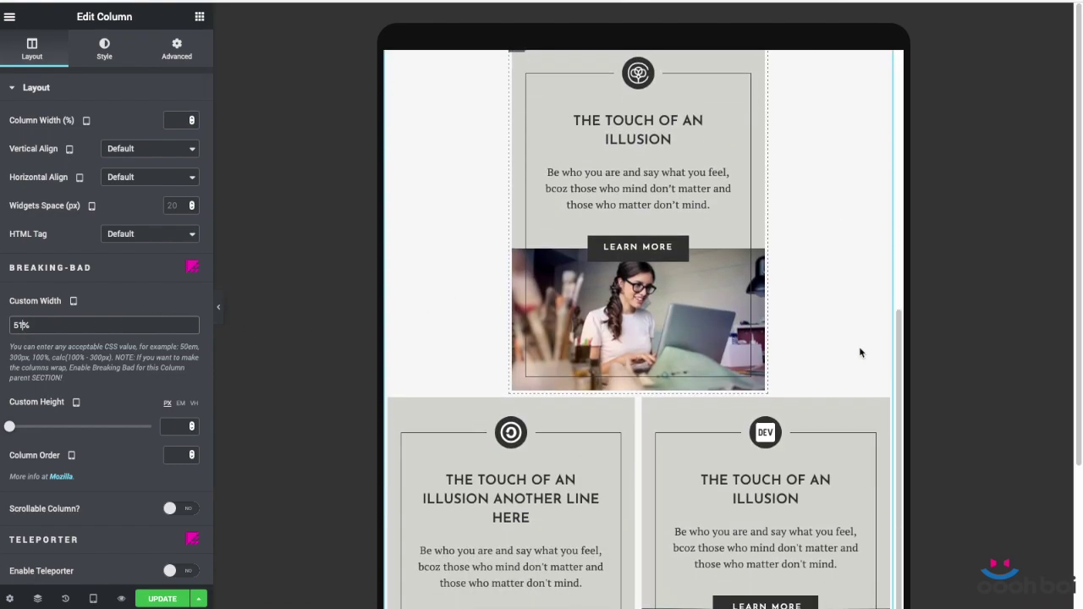
{"action": "scroll", "coordinate": [859, 349], "scroll_direction": "down", "scroll_amount": 2}
{"action": "scroll", "coordinate": [858, 349], "scroll_direction": "up", "scroll_amount": 5}
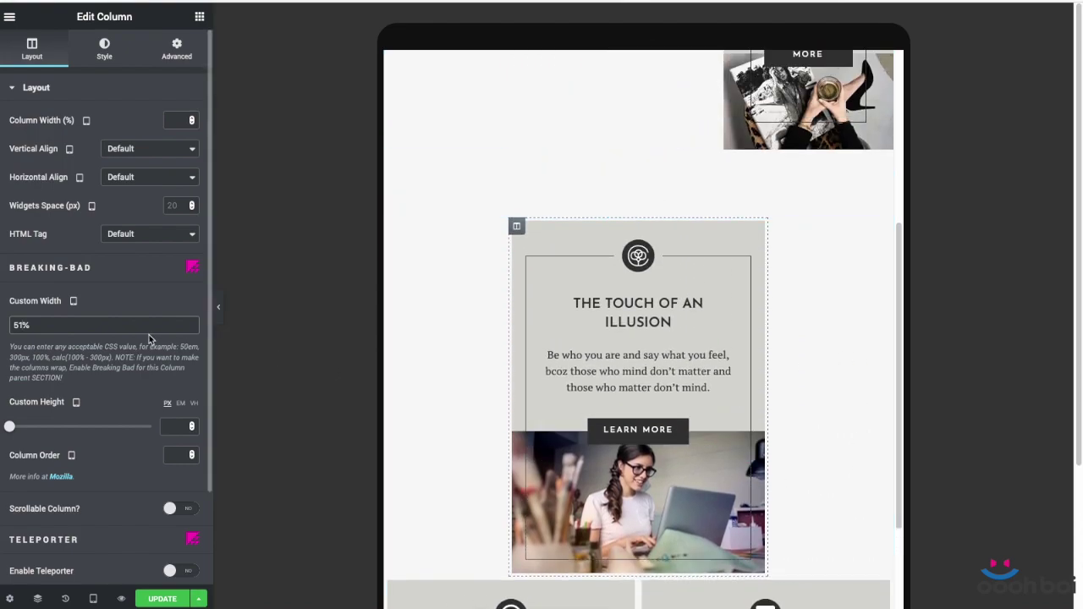
{"action": "key", "text": "BackSpace"}
{"action": "type", "text": "0"}
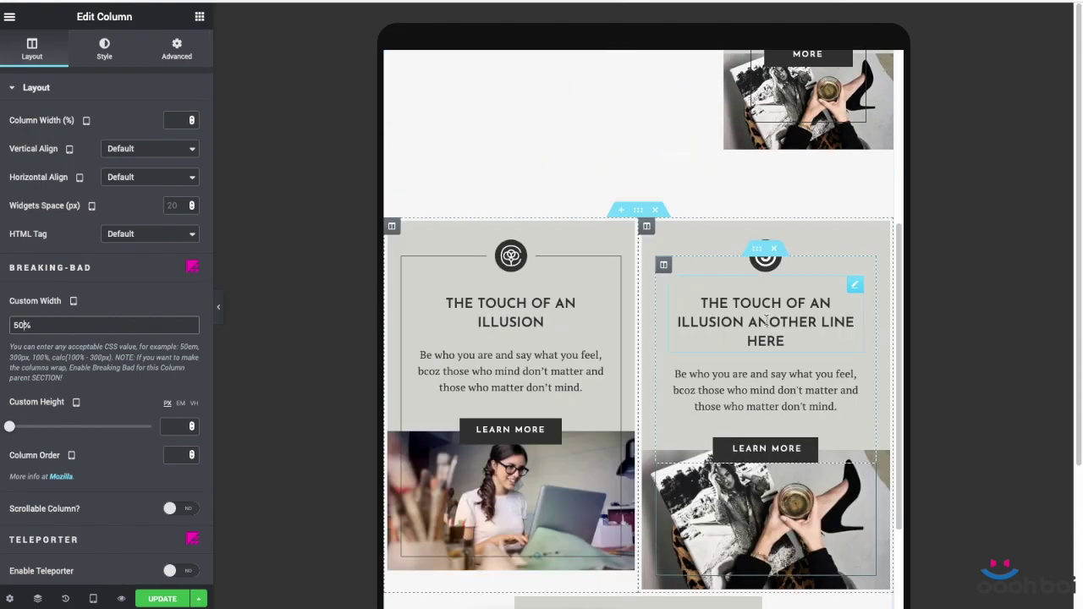
{"action": "scroll", "coordinate": [765, 322], "scroll_direction": "down", "scroll_amount": 2}
Step: Set the laptop card column's tablet Column Order to 3 so it drops below the Dev and drink cards
{"action": "scroll", "coordinate": [766, 322], "scroll_direction": "up", "scroll_amount": 1}
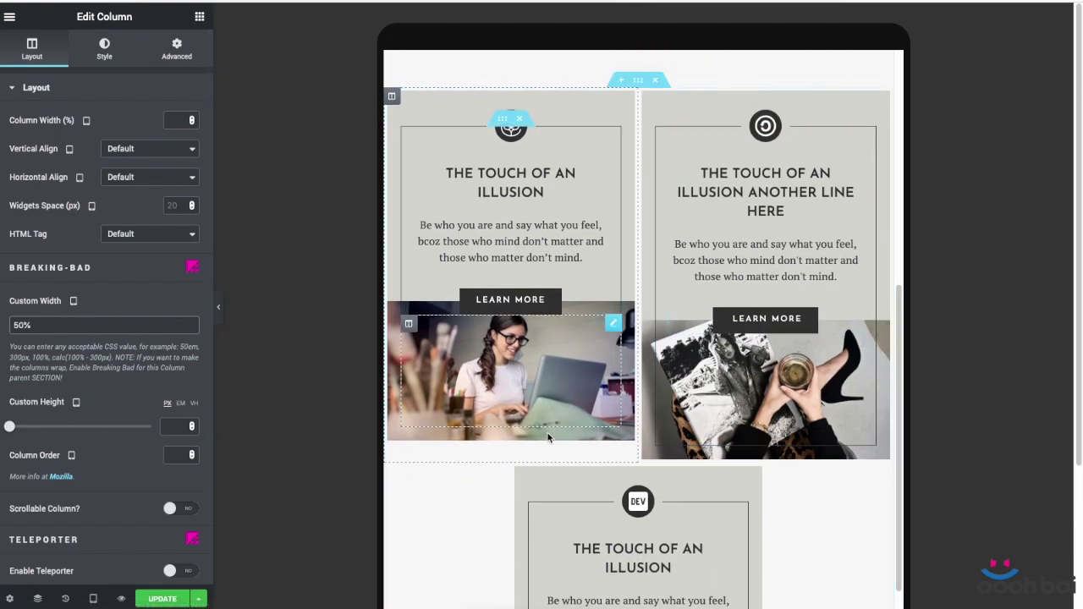
{"action": "scroll", "coordinate": [548, 437], "scroll_direction": "down", "scroll_amount": 1}
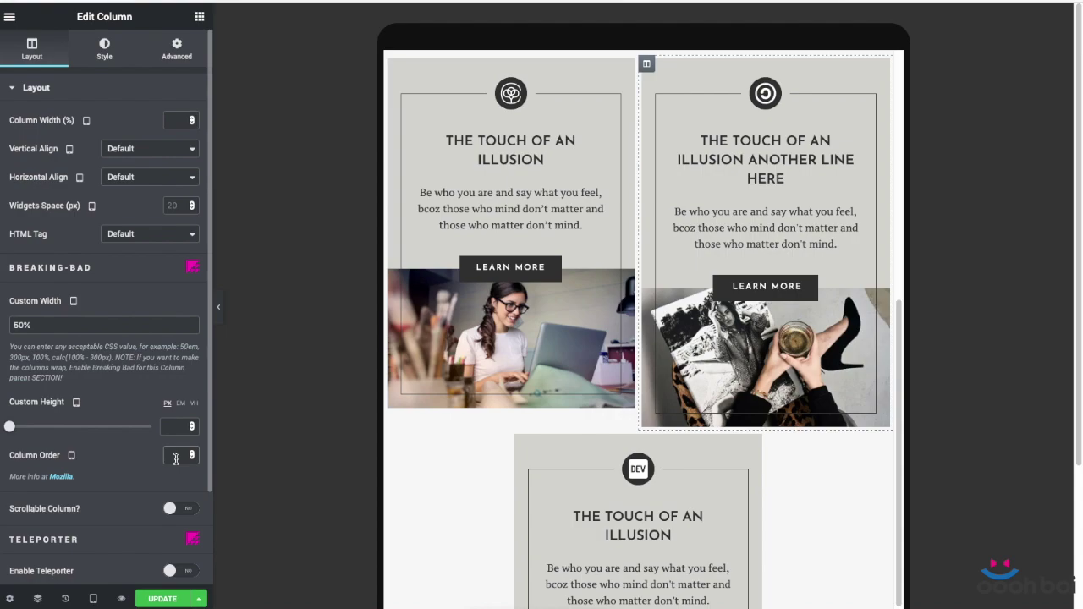
{"action": "left_click", "coordinate": [176, 458]}
{"action": "type", "text": "2"}
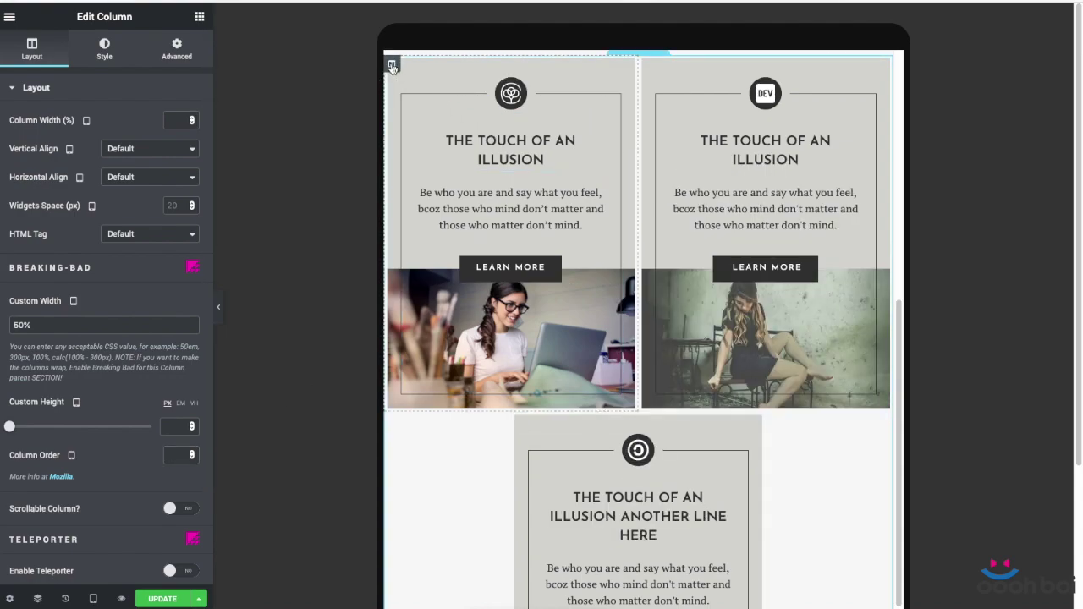
{"action": "type", "text": "3"}
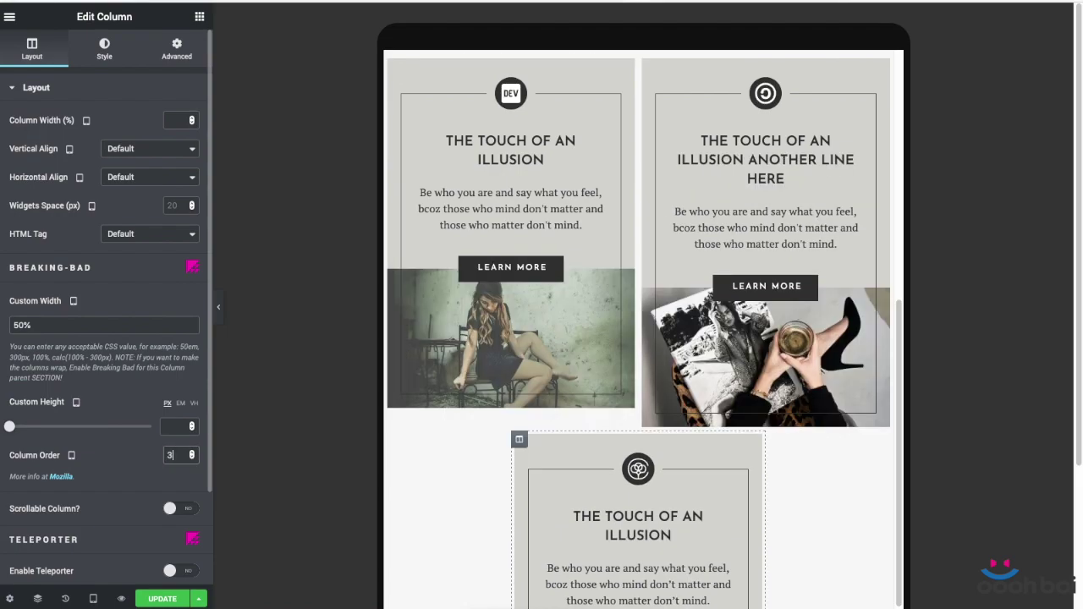
{"action": "scroll", "coordinate": [725, 350], "scroll_direction": "down", "scroll_amount": 3}
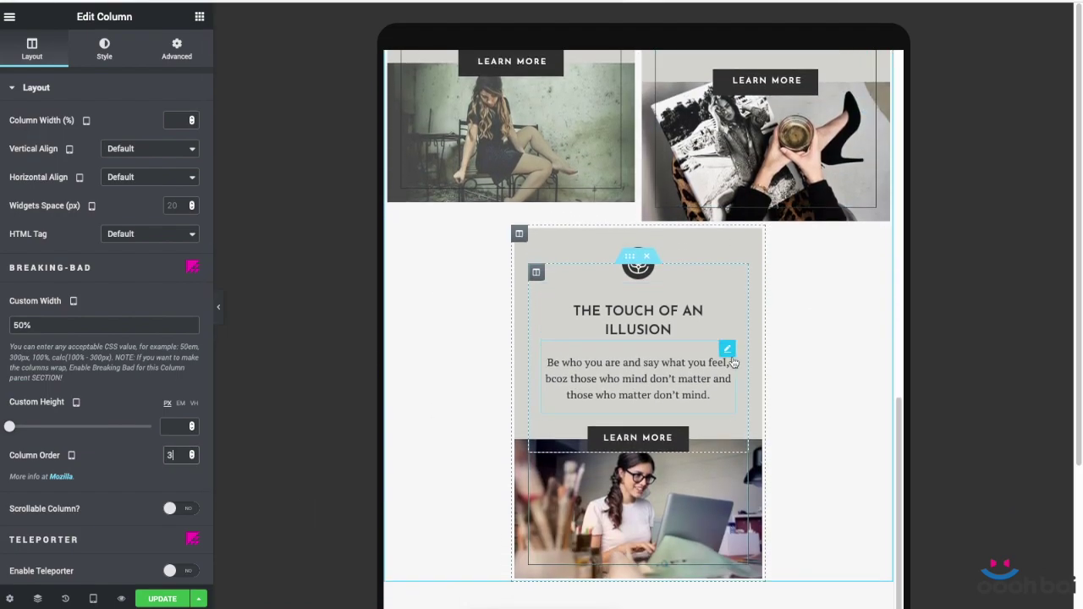
{"action": "scroll", "coordinate": [729, 361], "scroll_direction": "up", "scroll_amount": 4}
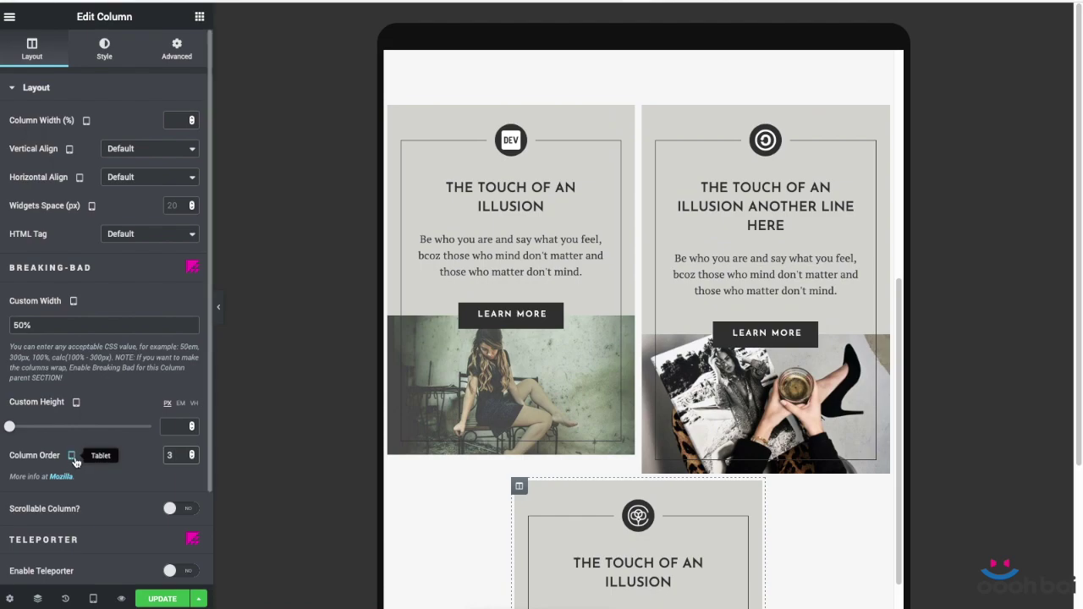
{"action": "scroll", "coordinate": [680, 316], "scroll_direction": "down", "scroll_amount": 4}
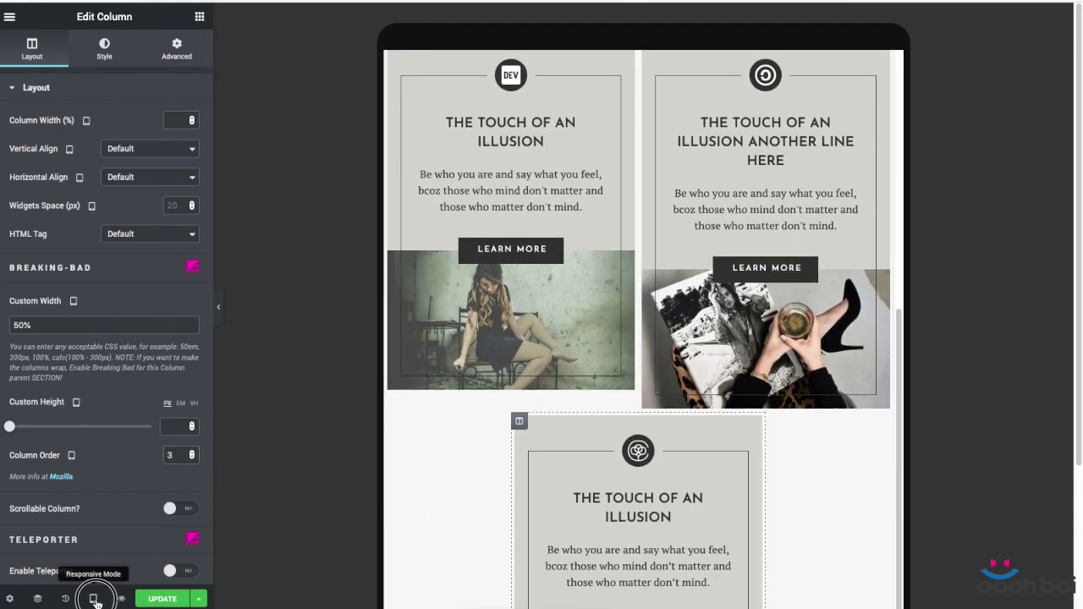
{"action": "left_click", "coordinate": [93, 598]}
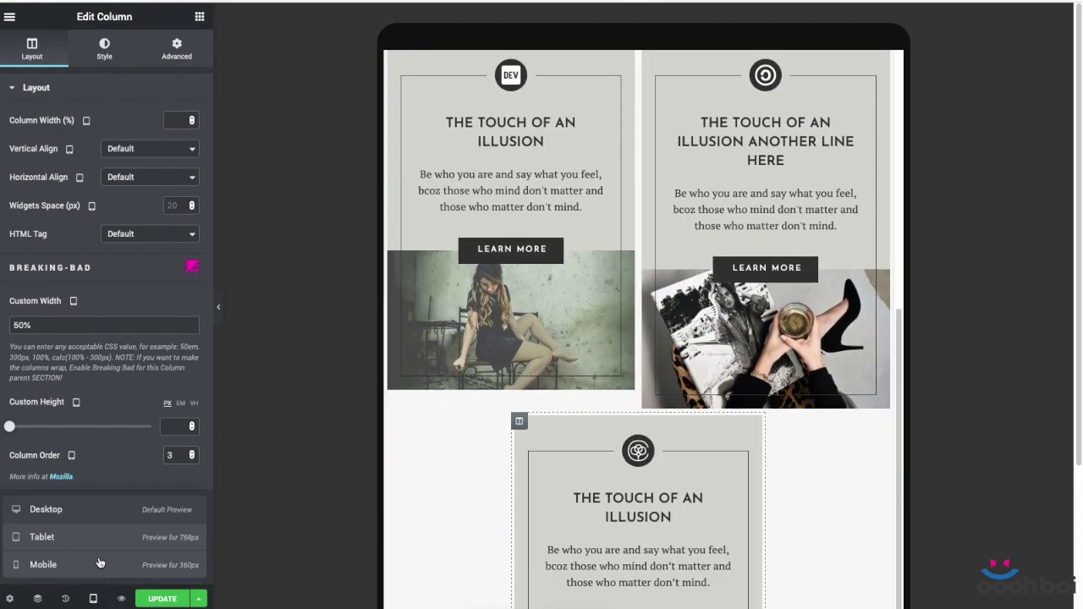
Step: Switch to mobile preview, set the DEV column's custom width to 100% and copy its style
{"action": "left_click", "coordinate": [96, 564]}
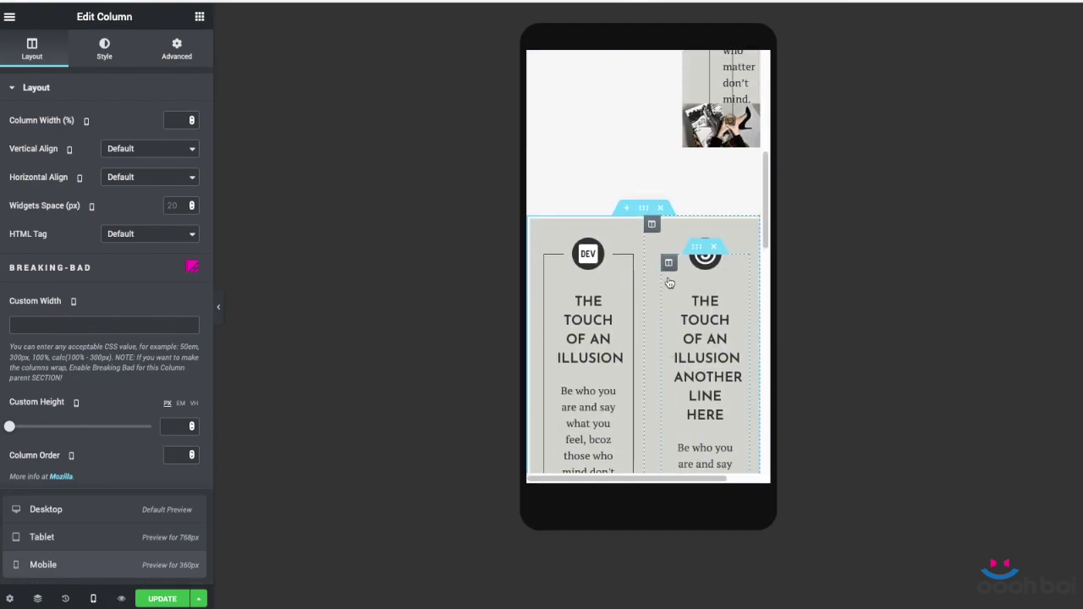
{"action": "scroll", "coordinate": [559, 338], "scroll_direction": "down", "scroll_amount": 1}
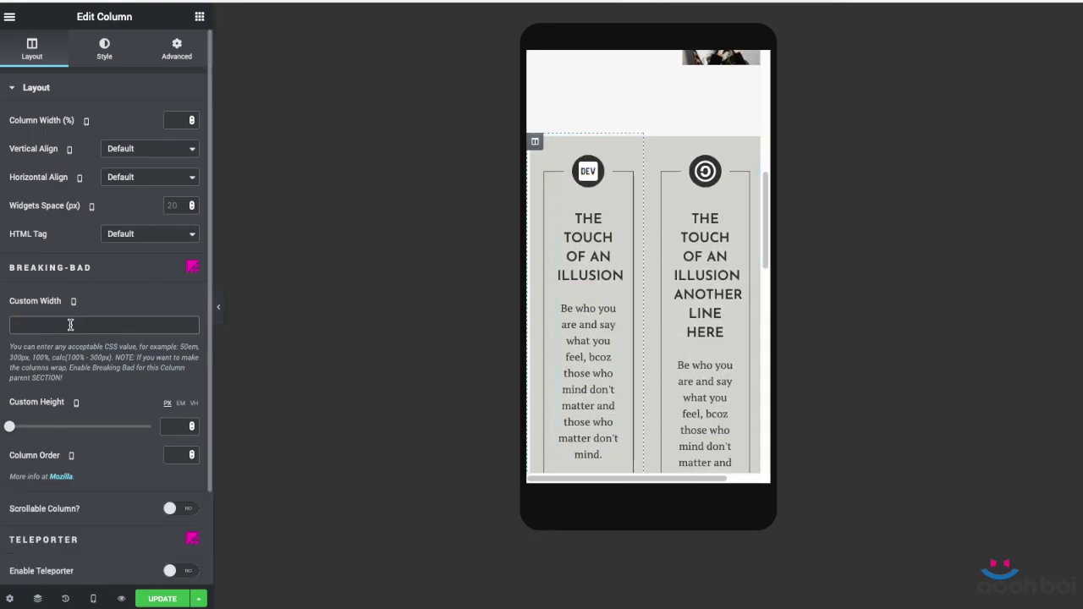
{"action": "type", "text": "%"}
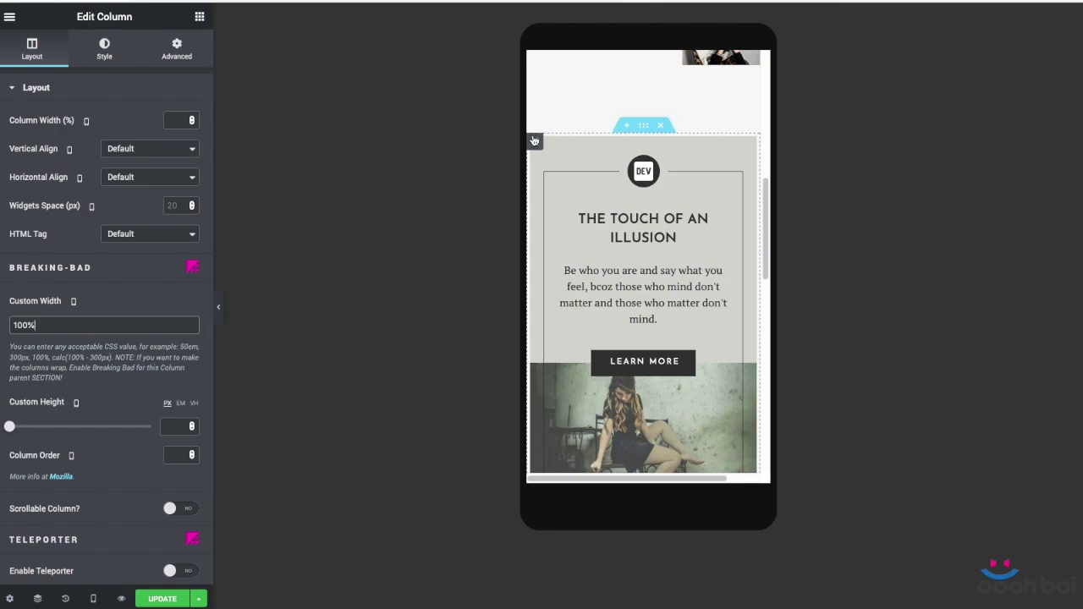
{"action": "right_click", "coordinate": [535, 141]}
{"action": "left_click", "coordinate": [549, 222]}
Step: Paste the 100% width style onto the other two card columns so each card fills a row
{"action": "scroll", "coordinate": [549, 216], "scroll_direction": "down", "scroll_amount": 6}
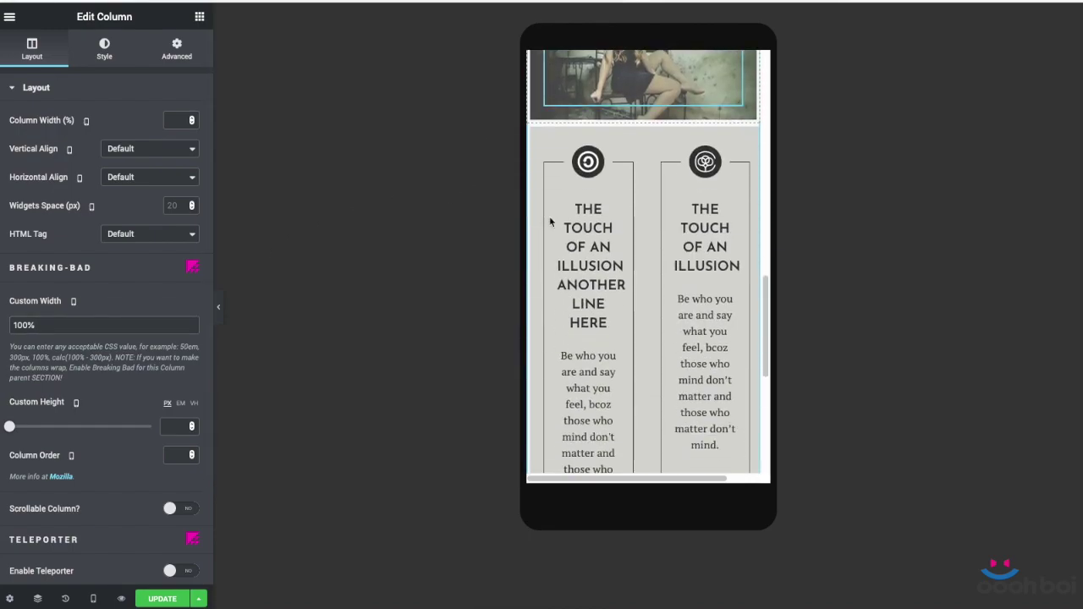
{"action": "right_click", "coordinate": [535, 127]}
{"action": "left_click", "coordinate": [562, 231]}
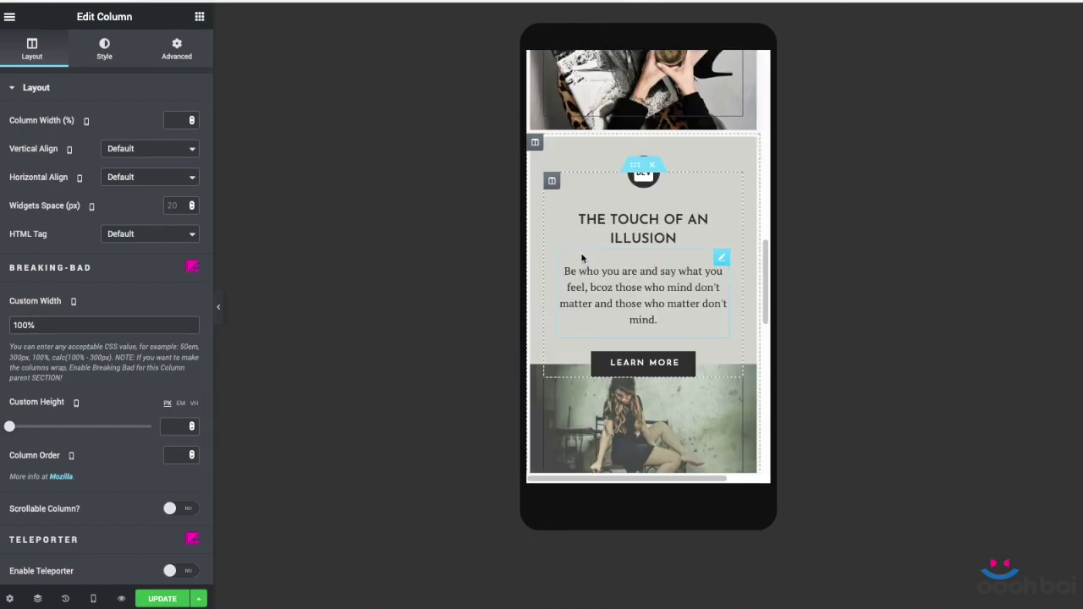
{"action": "scroll", "coordinate": [567, 233], "scroll_direction": "down", "scroll_amount": 3}
{"action": "right_click", "coordinate": [594, 235]}
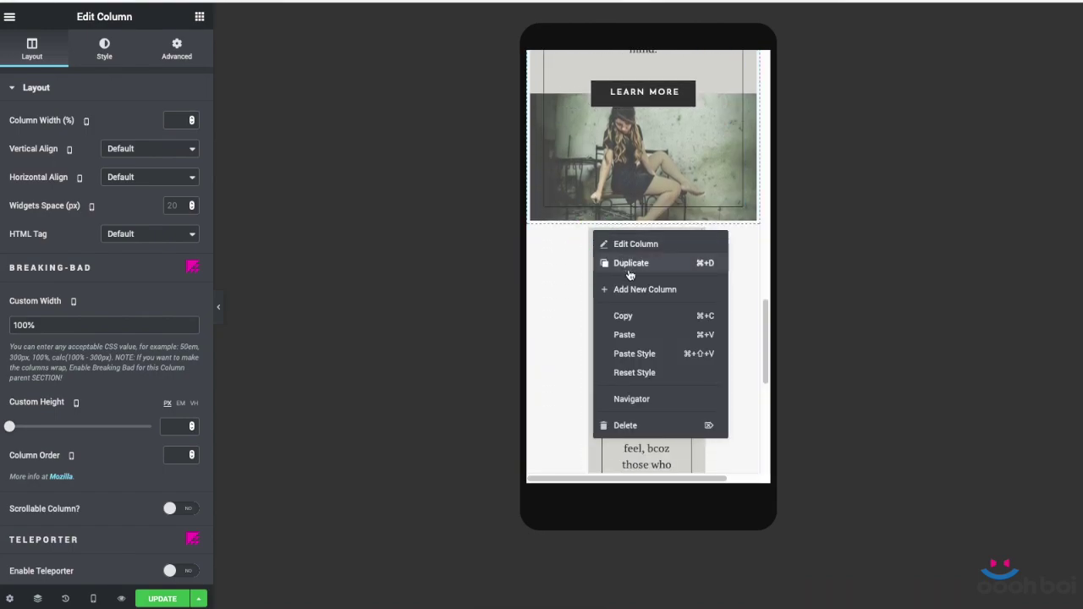
{"action": "left_click", "coordinate": [641, 352]}
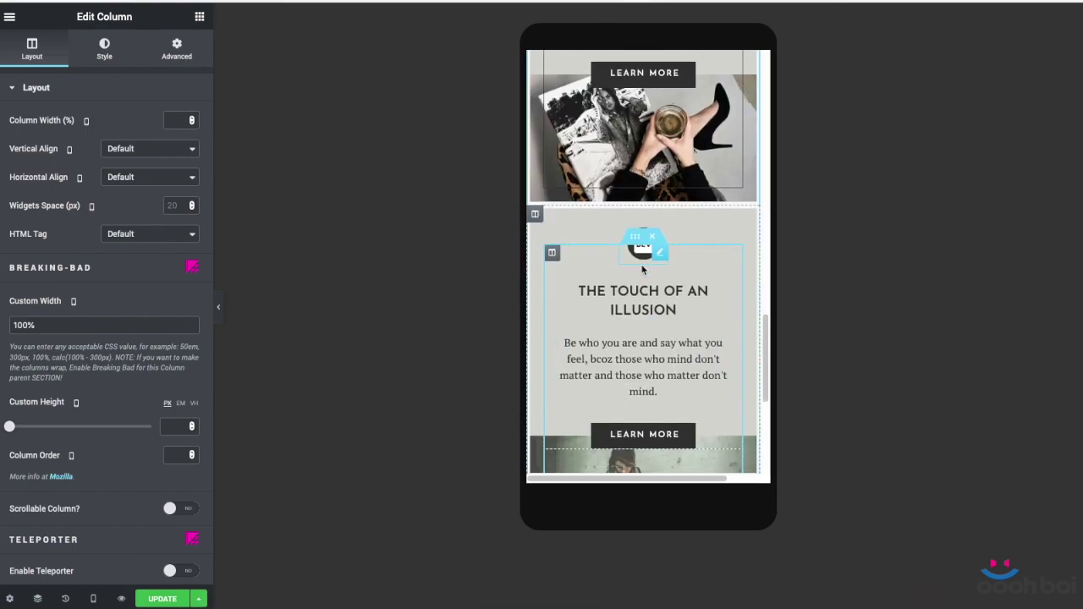
{"action": "scroll", "coordinate": [642, 269], "scroll_direction": "down", "scroll_amount": 3}
{"action": "scroll", "coordinate": [641, 269], "scroll_direction": "up", "scroll_amount": 10}
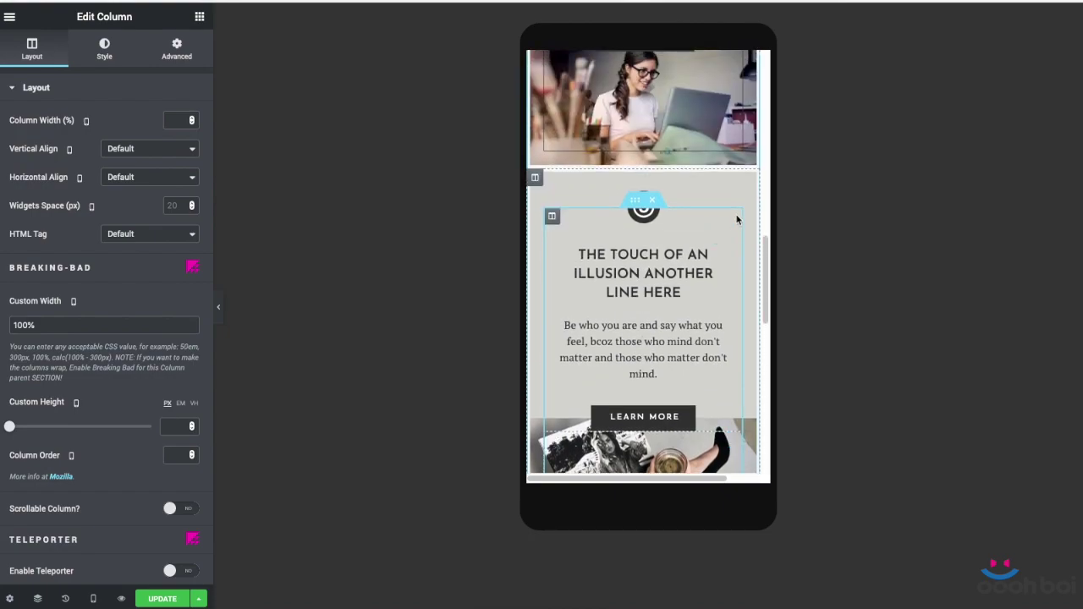
{"action": "scroll", "coordinate": [736, 220], "scroll_direction": "up", "scroll_amount": 3}
{"action": "scroll", "coordinate": [737, 220], "scroll_direction": "down", "scroll_amount": 10}
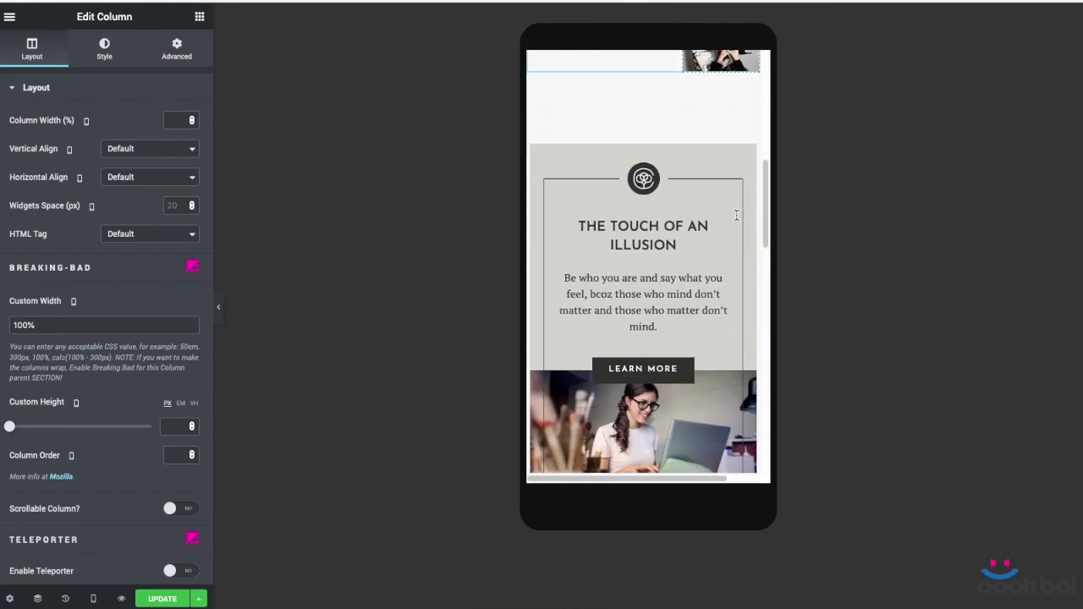
{"action": "left_click", "coordinate": [93, 598]}
Step: Check the tablet preview, then return to desktop where the three cards sit at 33.33% each
{"action": "left_click", "coordinate": [97, 540]}
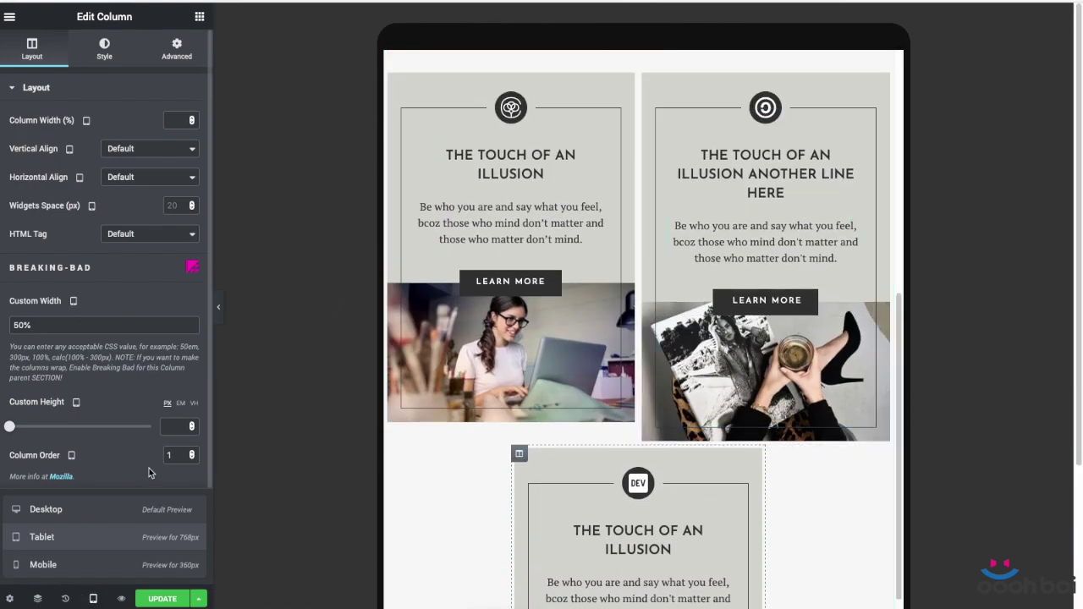
{"action": "left_click", "coordinate": [110, 510]}
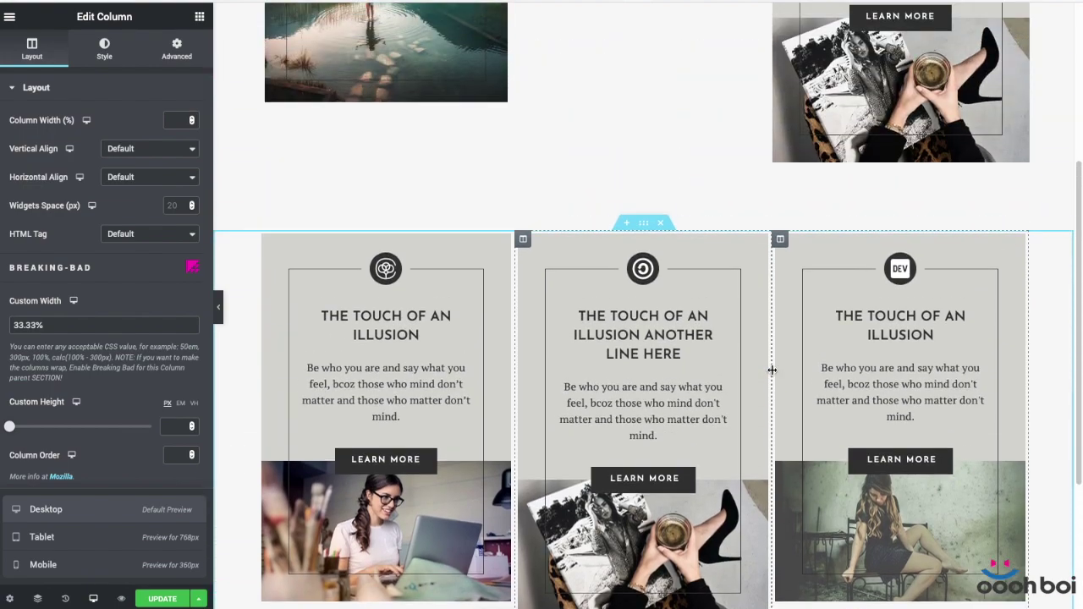